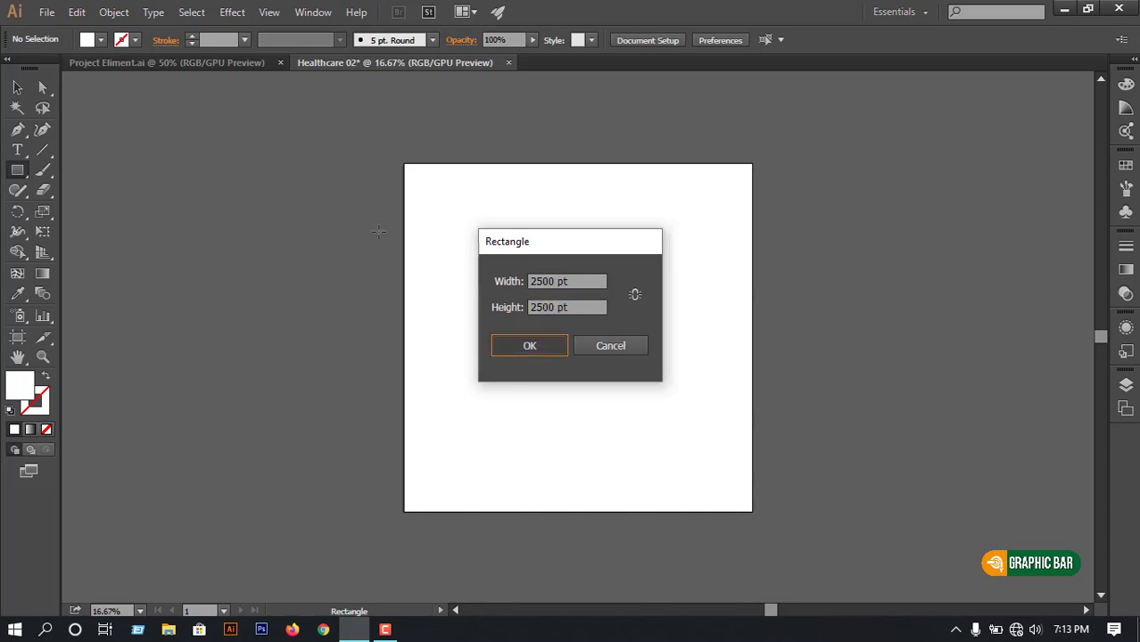
Create a 2500 × 2500 pt rectangle and fill it with a linear gradient from white to light blue
left_click(559, 345)
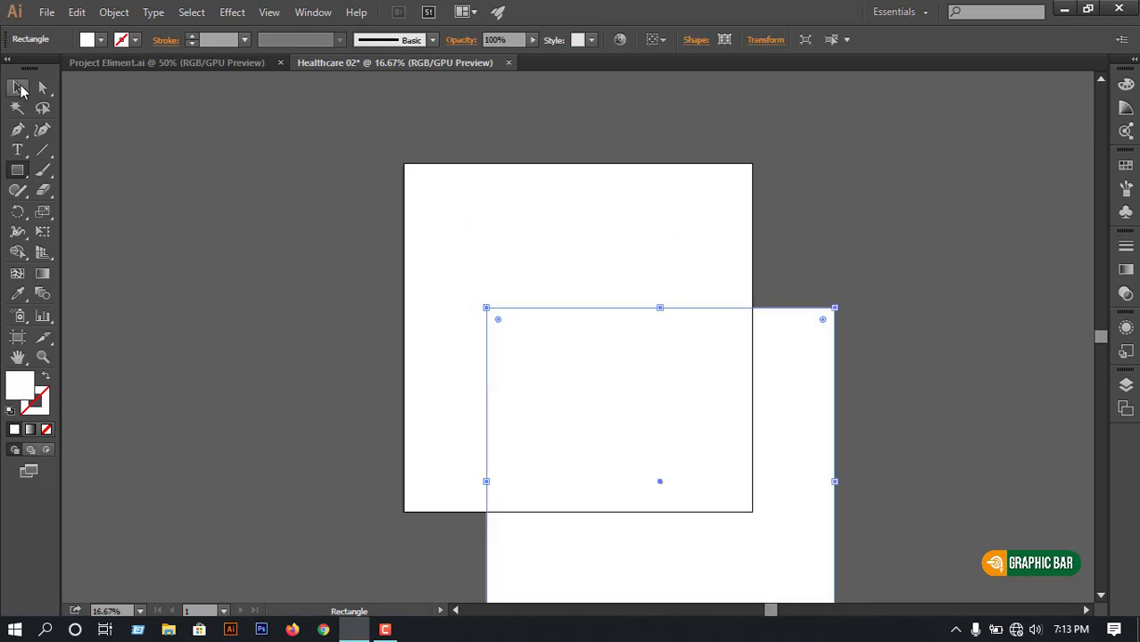
left_click(101, 39)
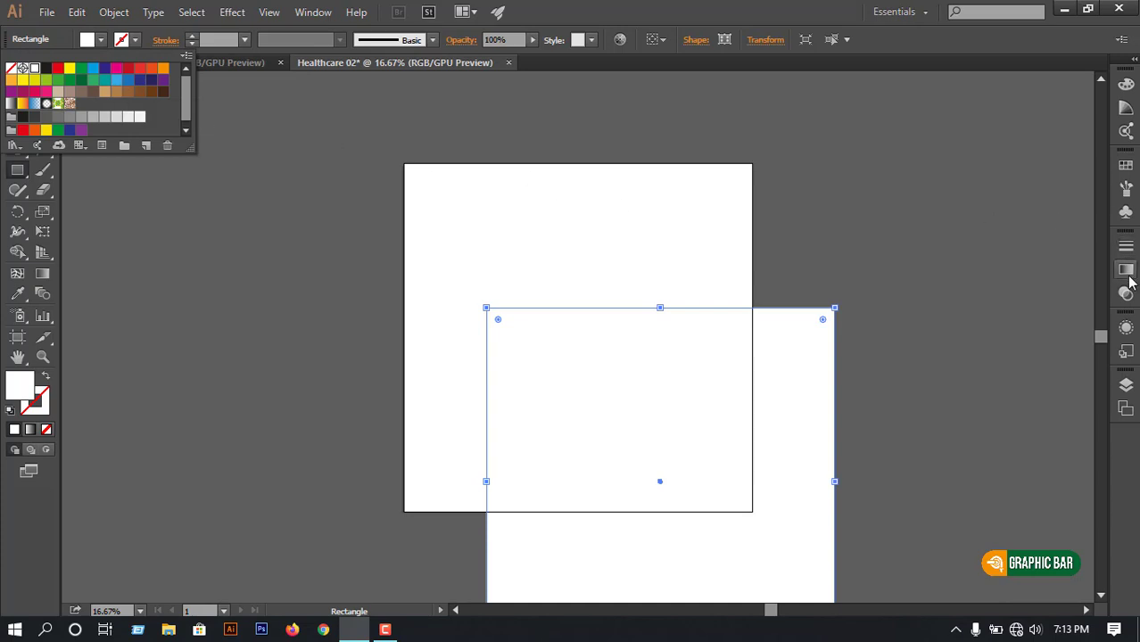
left_click(999, 388)
key("ctrl+F9")
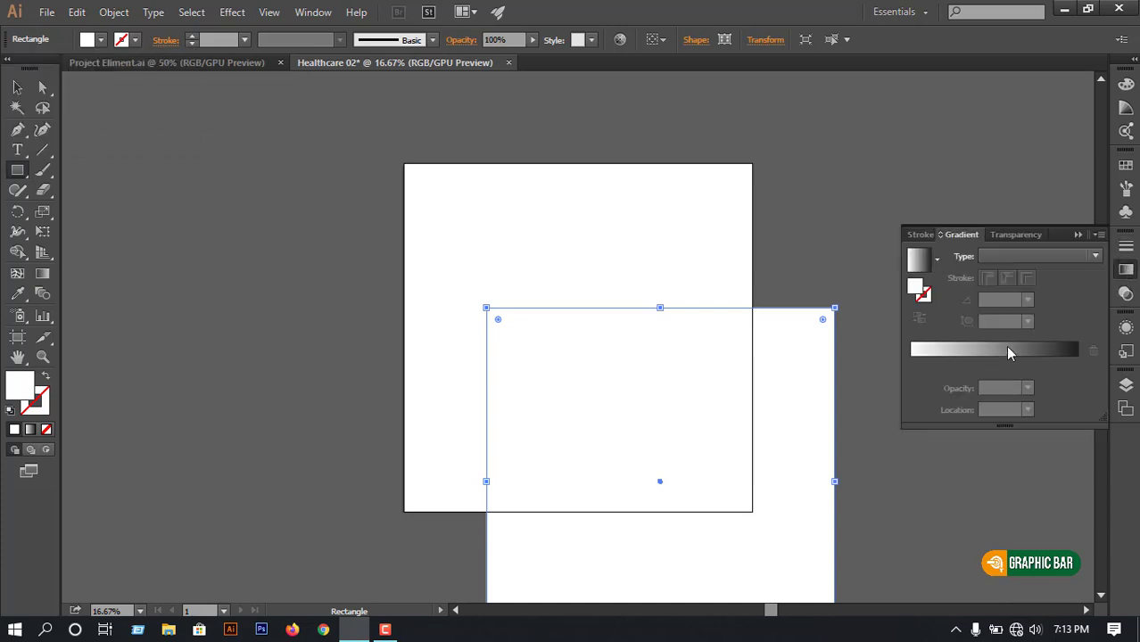
left_click(1004, 348)
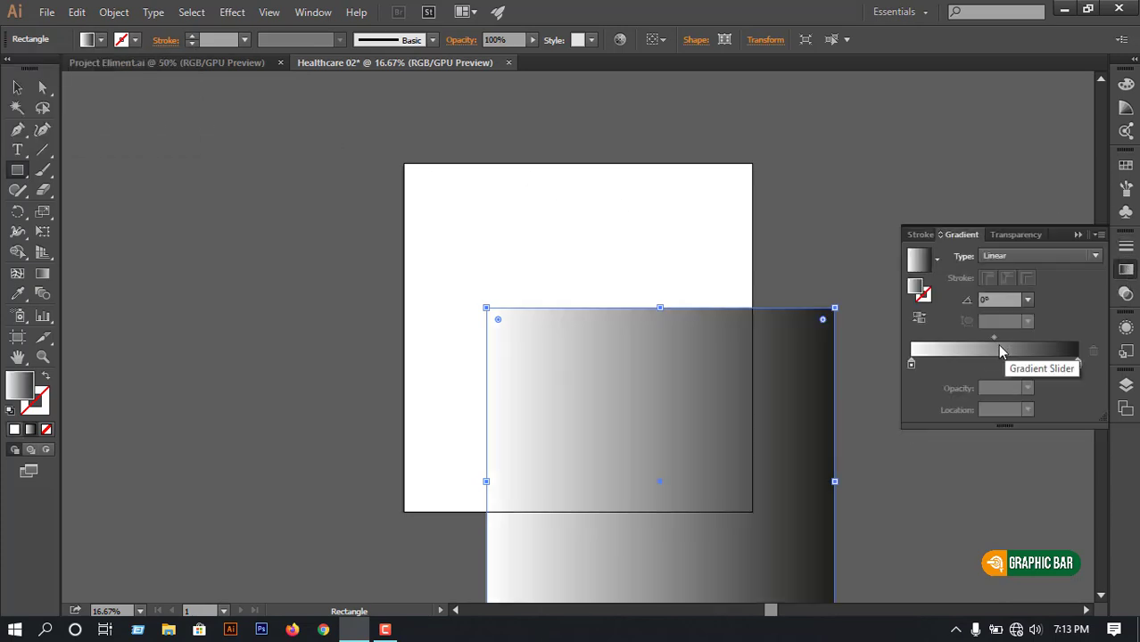
double_click(911, 362)
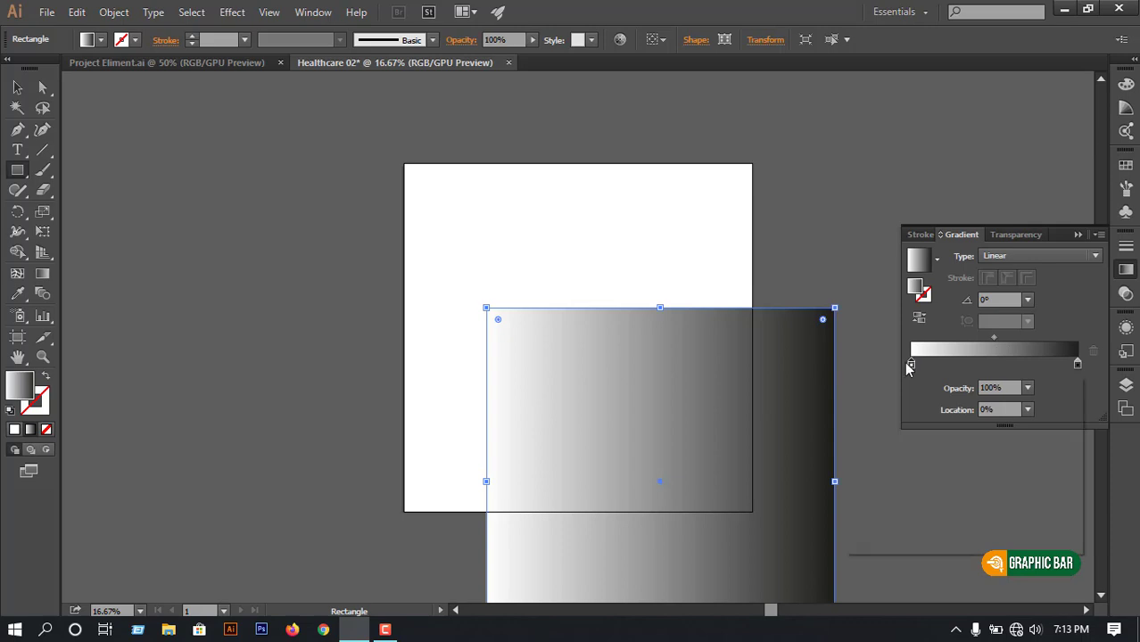
double_click(1078, 362)
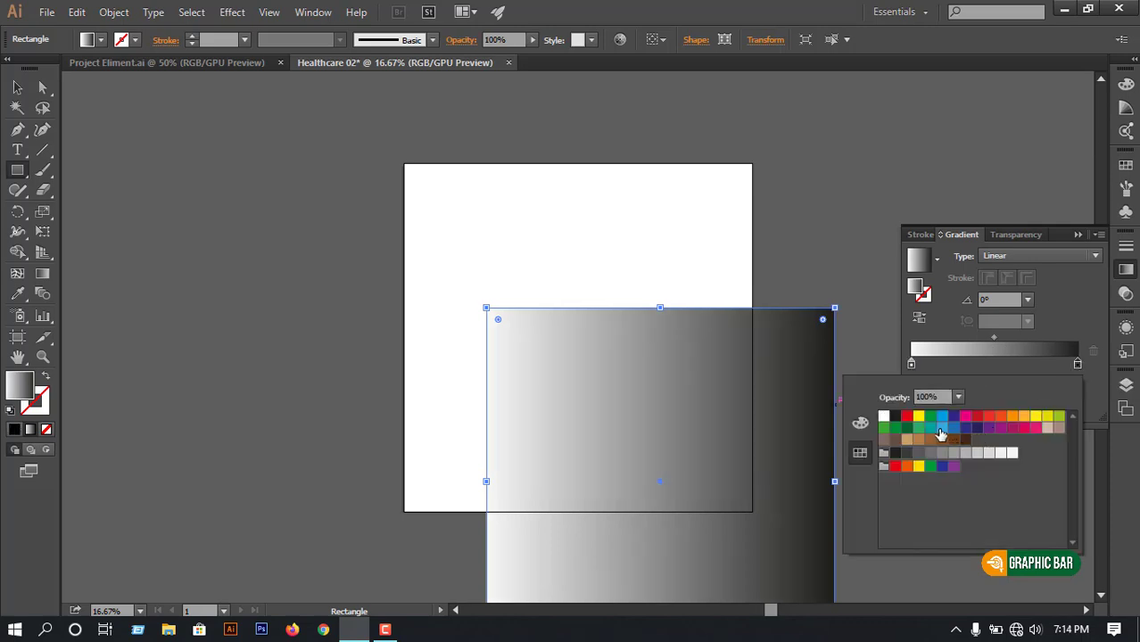
left_click(941, 429)
left_click(1076, 235)
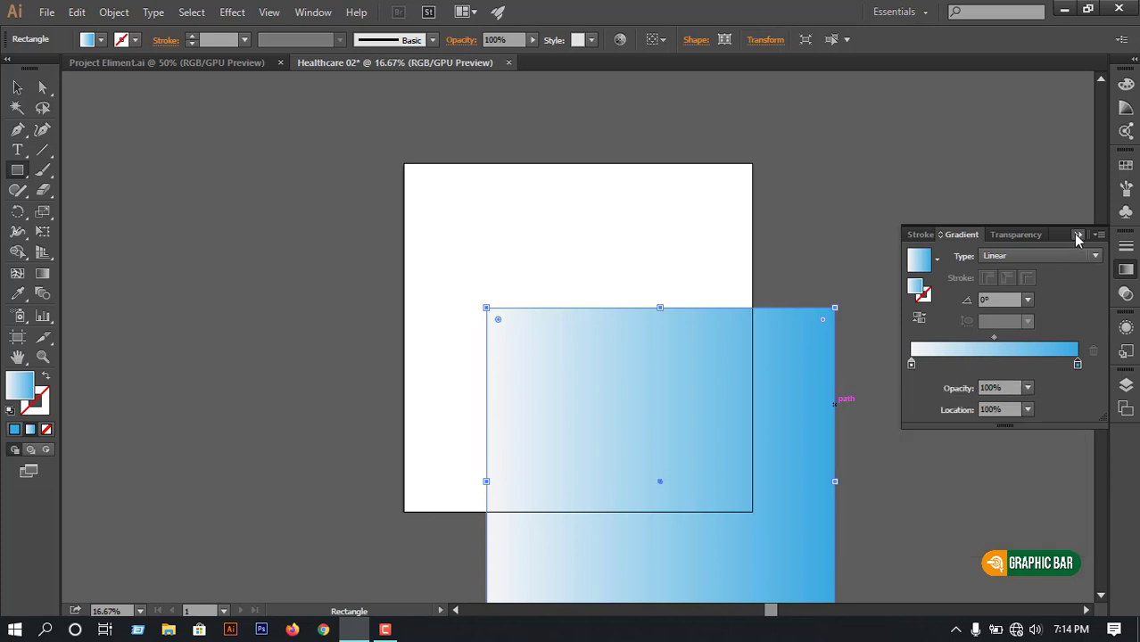
left_click(1076, 235)
Stretch the rectangle's gradient horizontally well past its right edge and move the rectangle to cover the artboard exactly
left_click(42, 273)
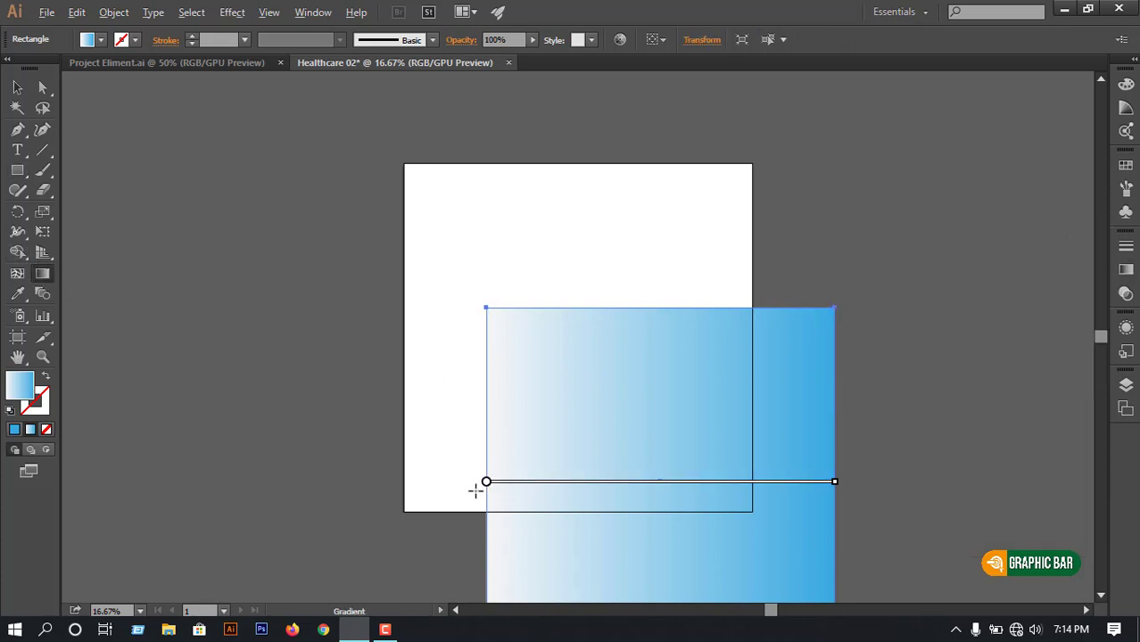
left_click_drag(475, 490, 1102, 485)
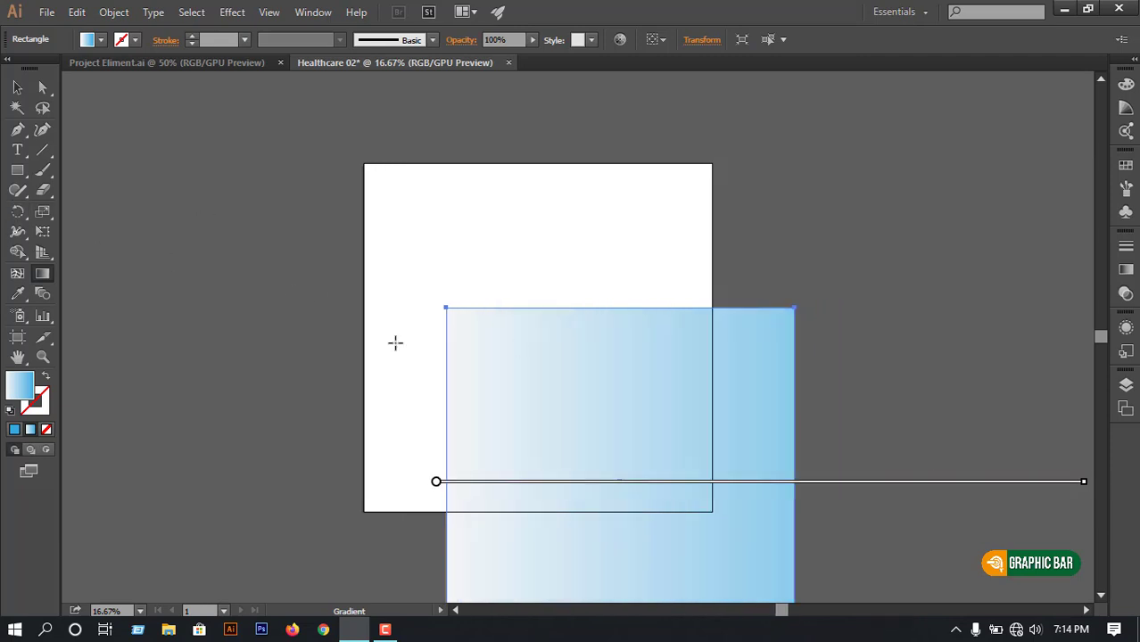
left_click(17, 87)
left_click(867, 388)
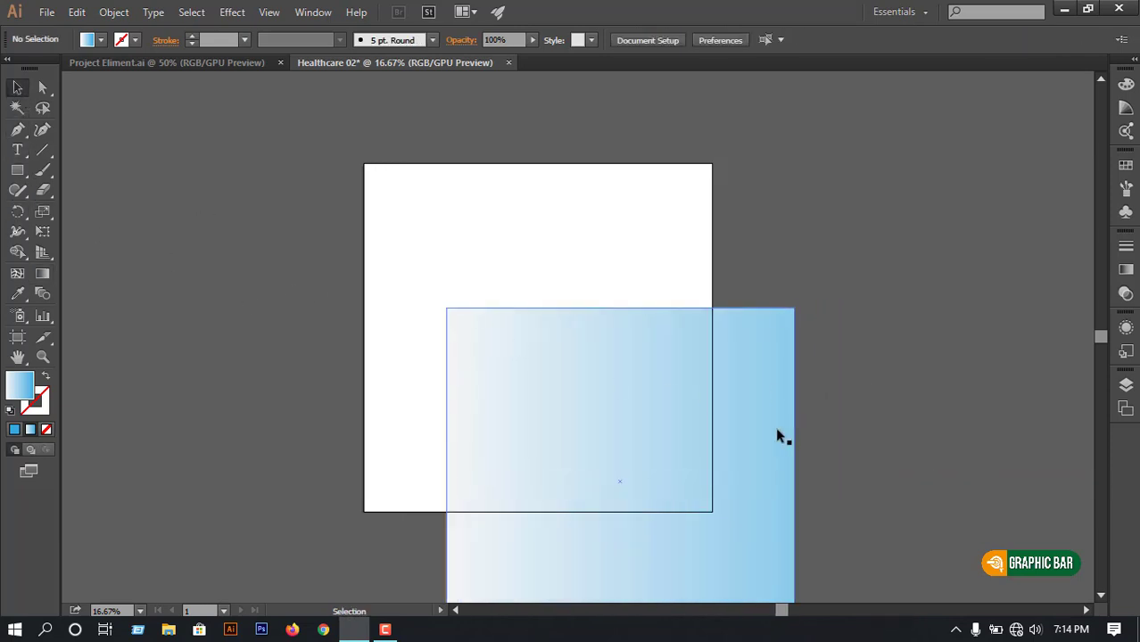
left_click_drag(773, 425, 693, 284)
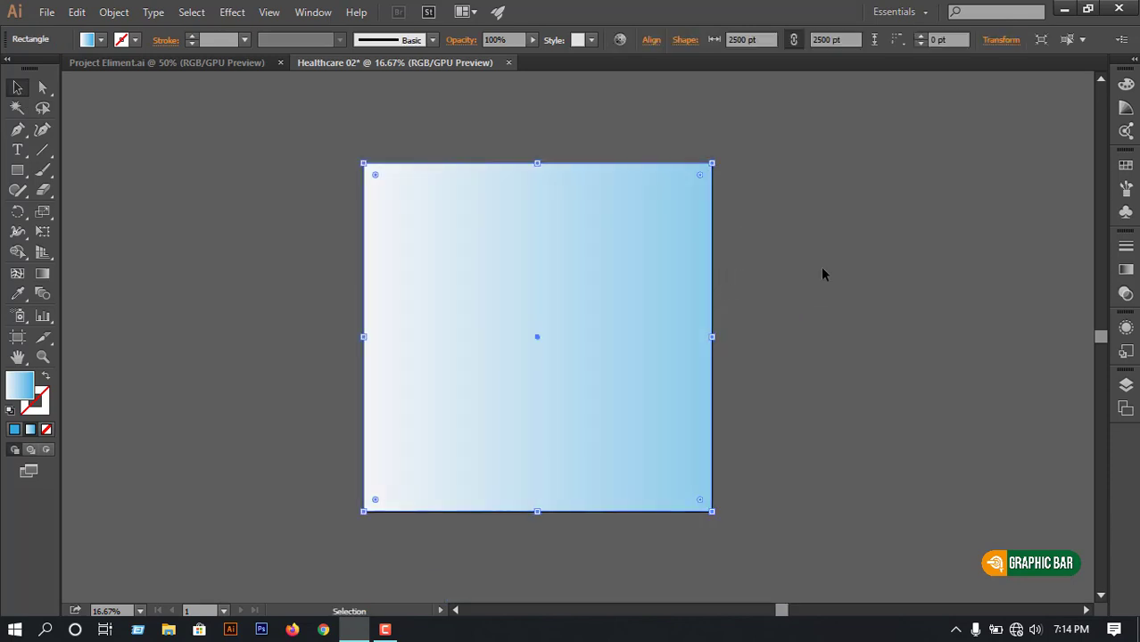
left_click(821, 270)
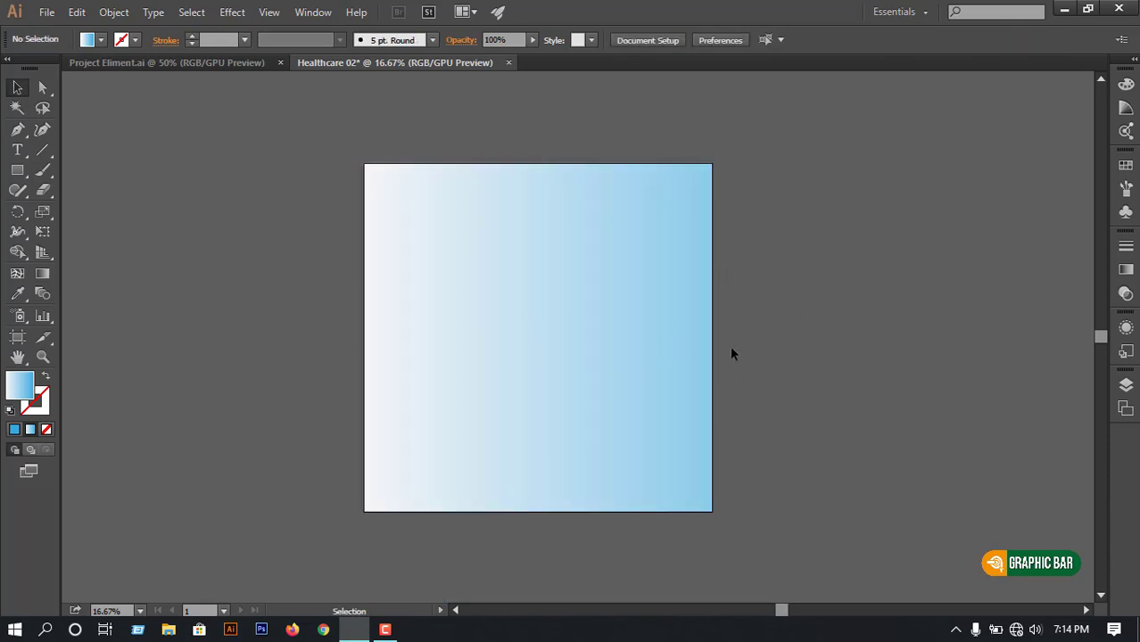
Try to delete the gradient rectangle and redraw it with the Rectangle tool
left_click(639, 350)
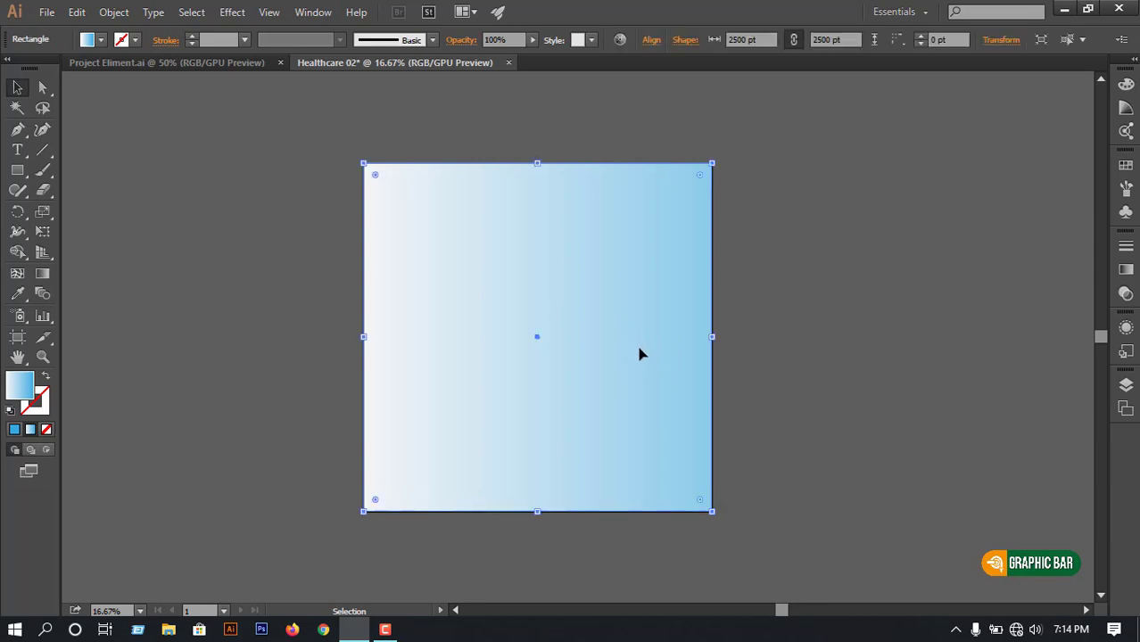
key("Delete")
left_click(17, 170)
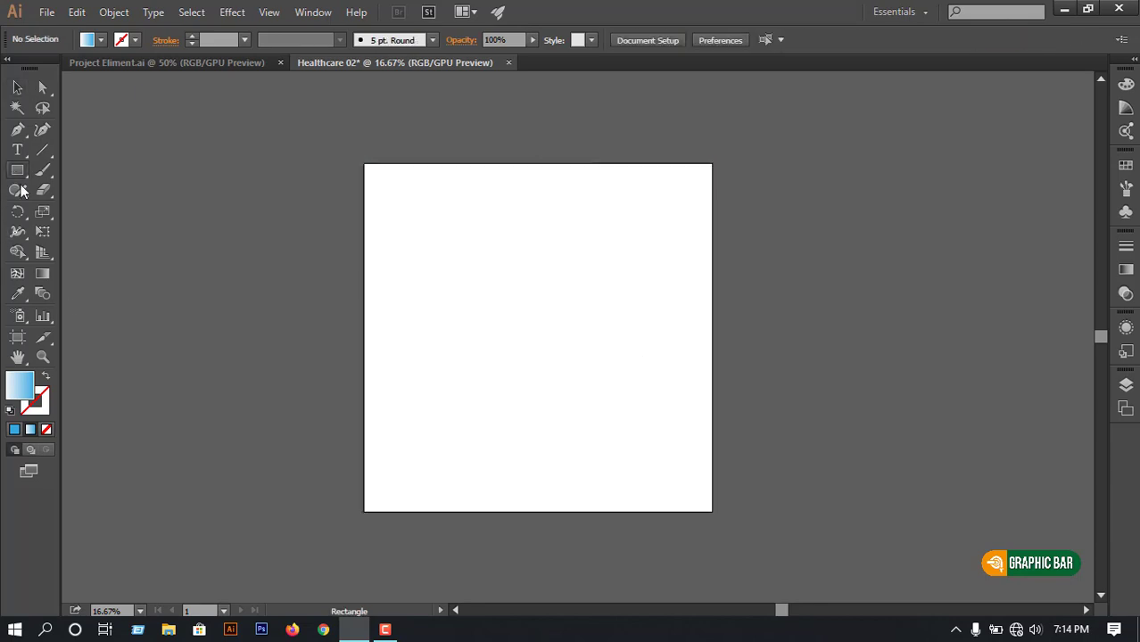
left_click(365, 164)
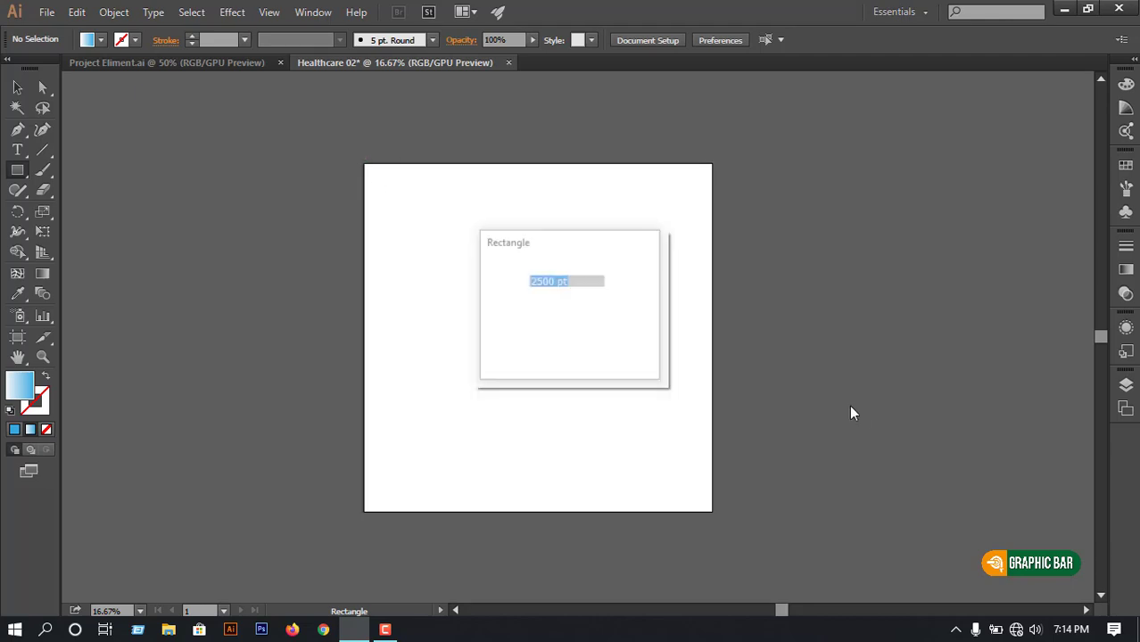
left_click(610, 345)
left_click(494, 308)
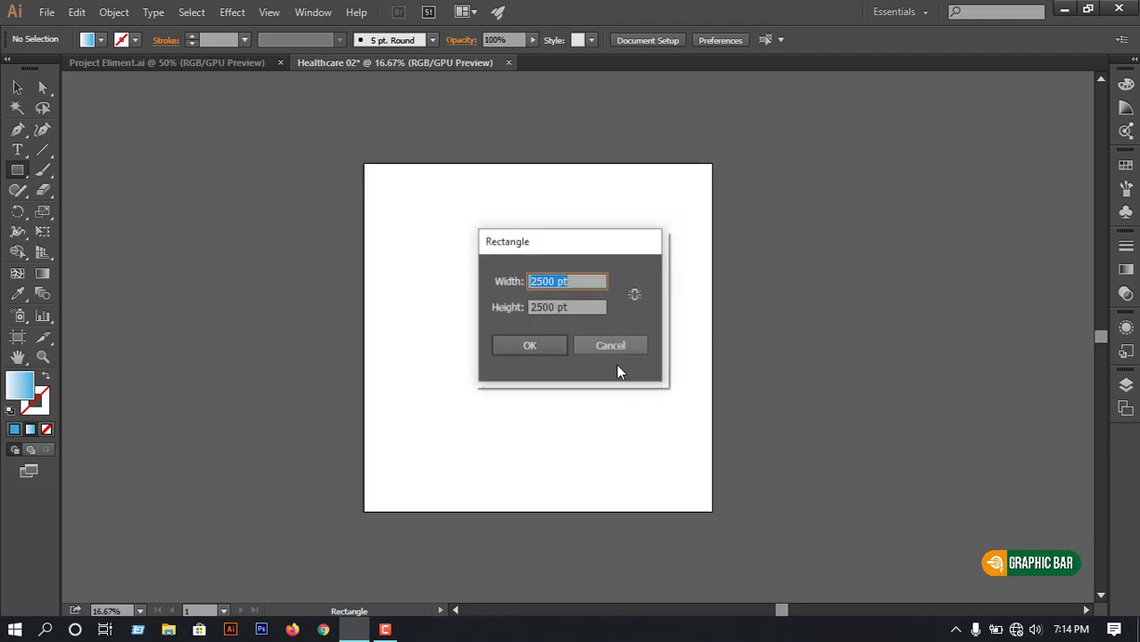
key("Escape")
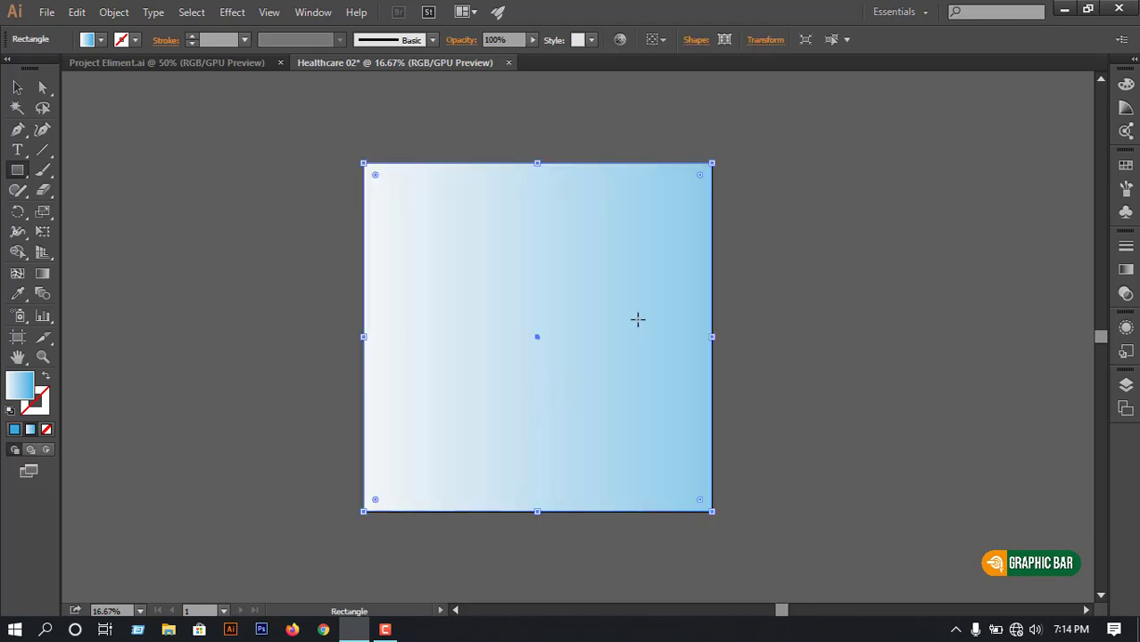
Replace the rectangle's gradient fill with the lightest grey swatch
left_click(17, 89)
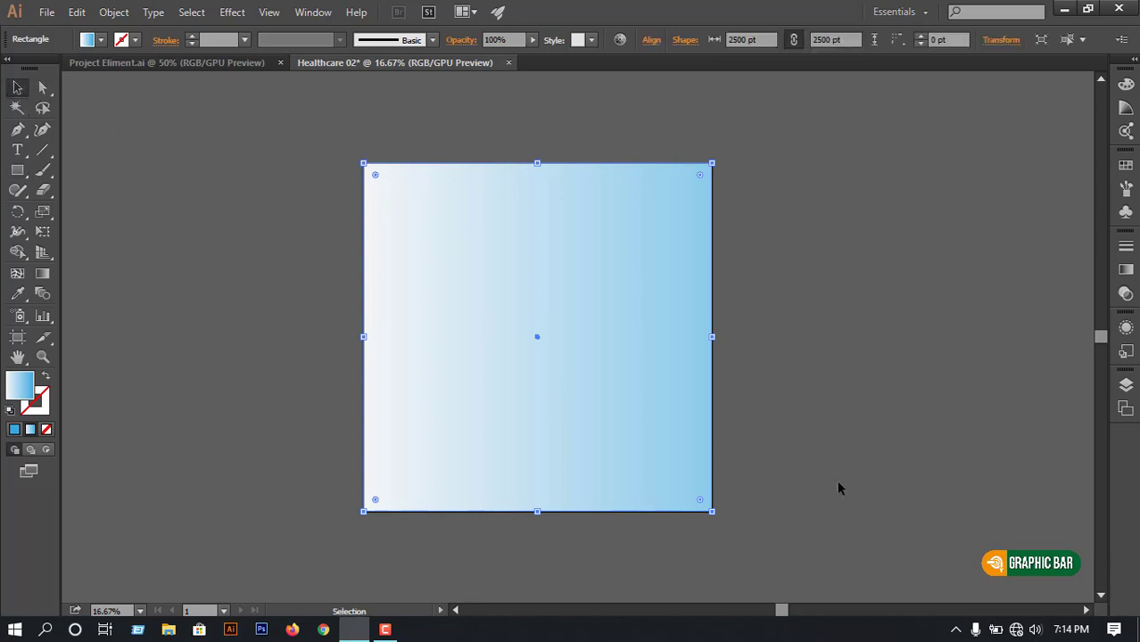
left_click(101, 39)
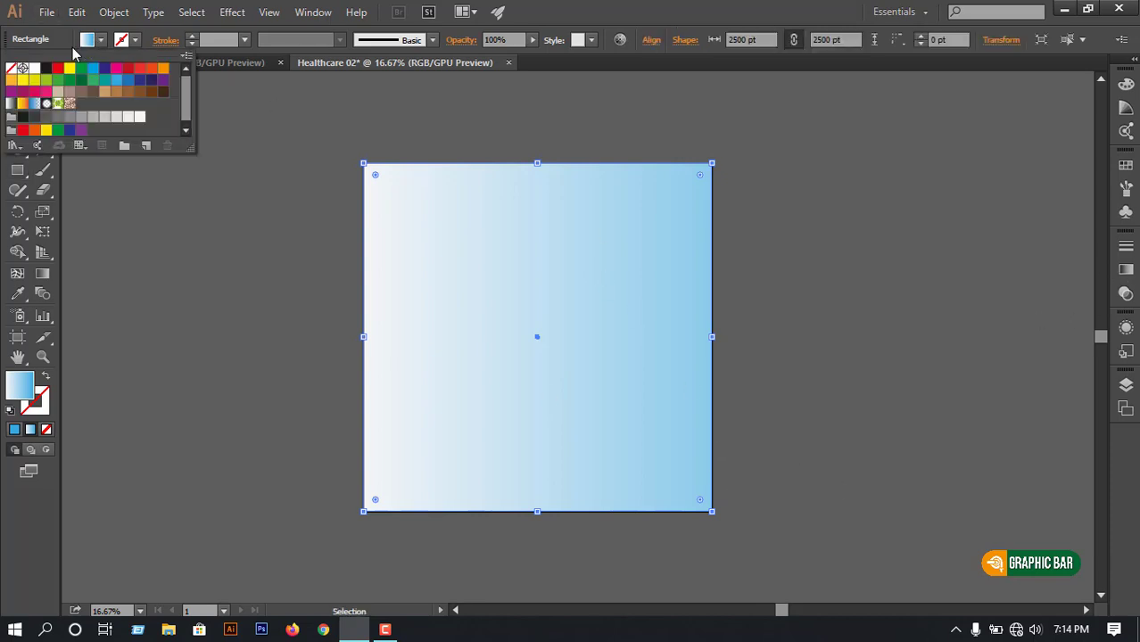
left_click(139, 116)
left_click(858, 322)
left_click(858, 323)
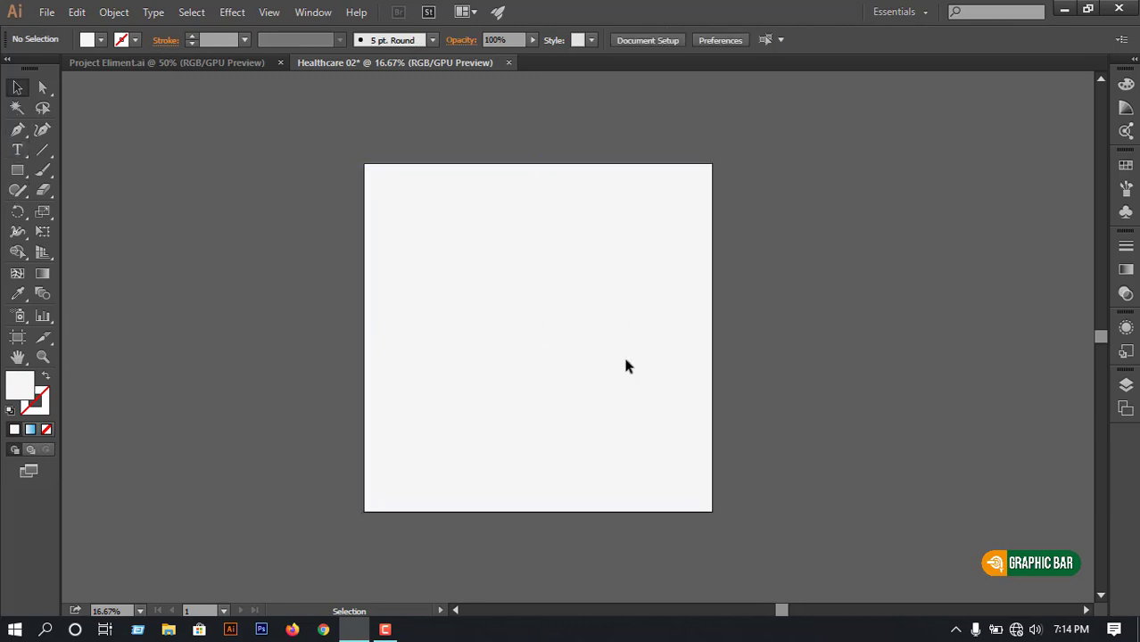
Lock the background rectangle inside Layer 1
key("ctrl+a")
left_click(1126, 385)
left_click(959, 395)
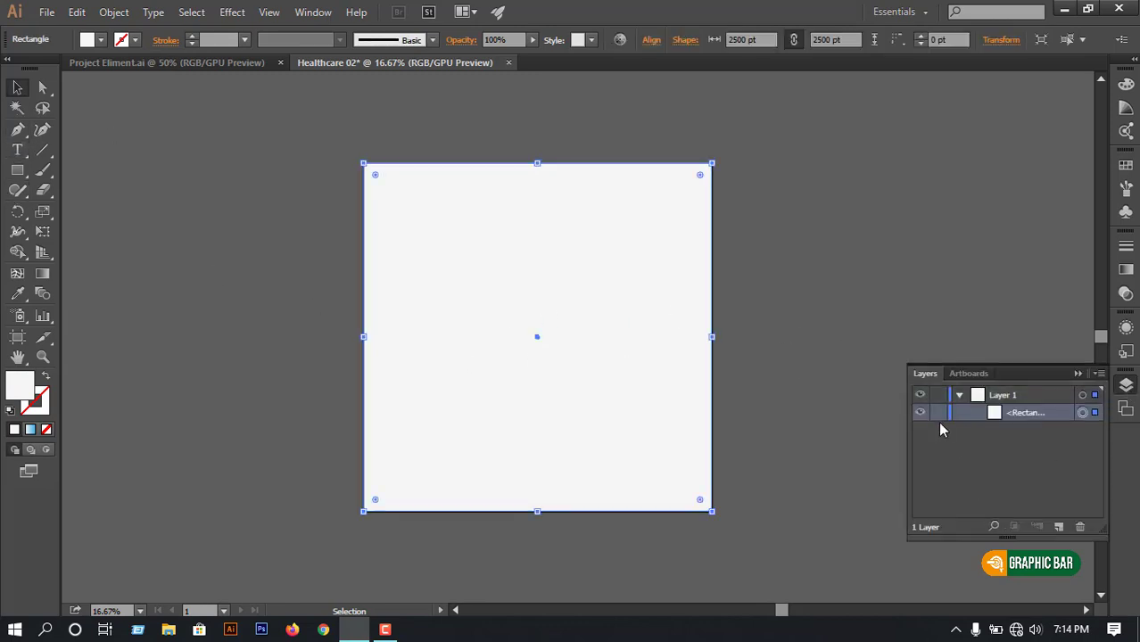
key("ctrl+shift+a")
left_click(1078, 374)
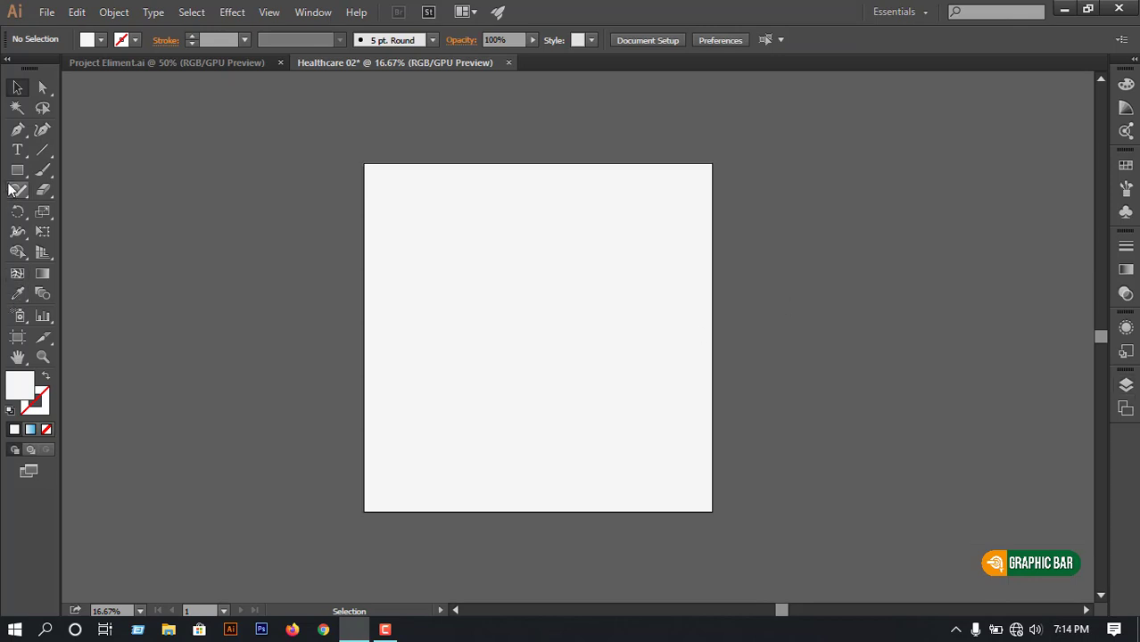
Activate the Pen tool and set its fill to light blue
left_click(17, 130)
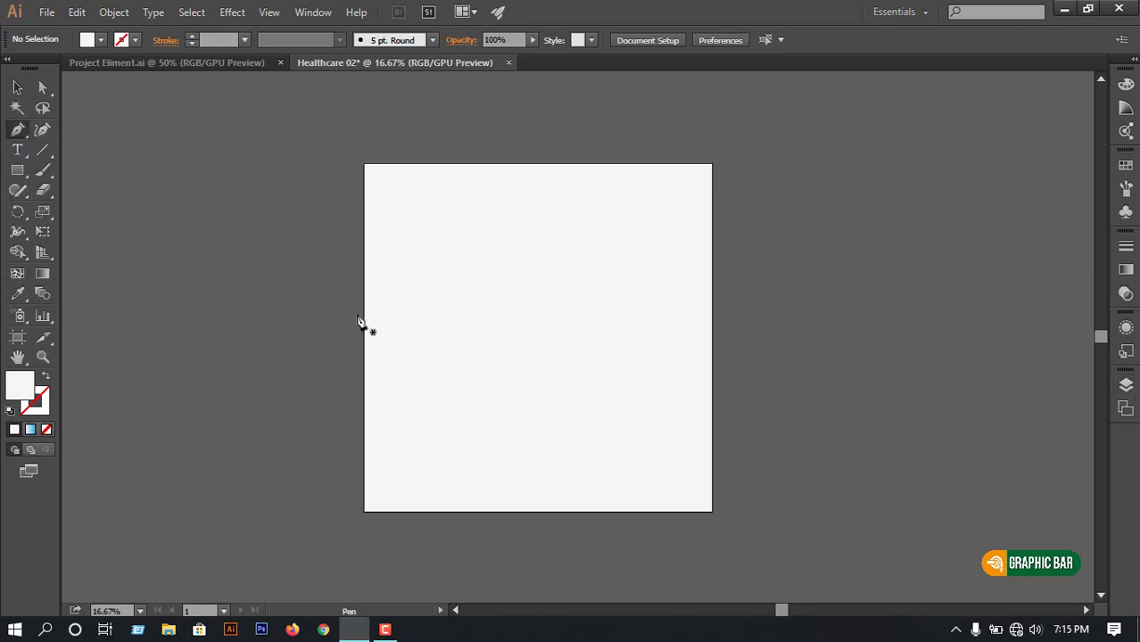
left_click(100, 41)
left_click(122, 86)
left_click(101, 42)
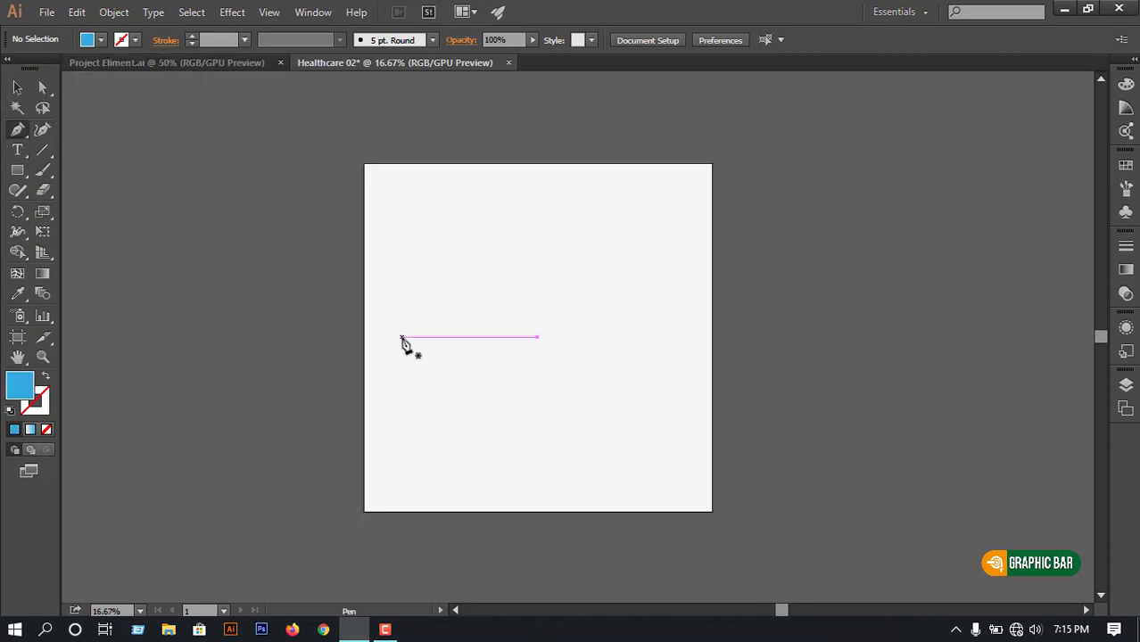
Unlock the background rectangle inside Layer 1
left_click(15, 86)
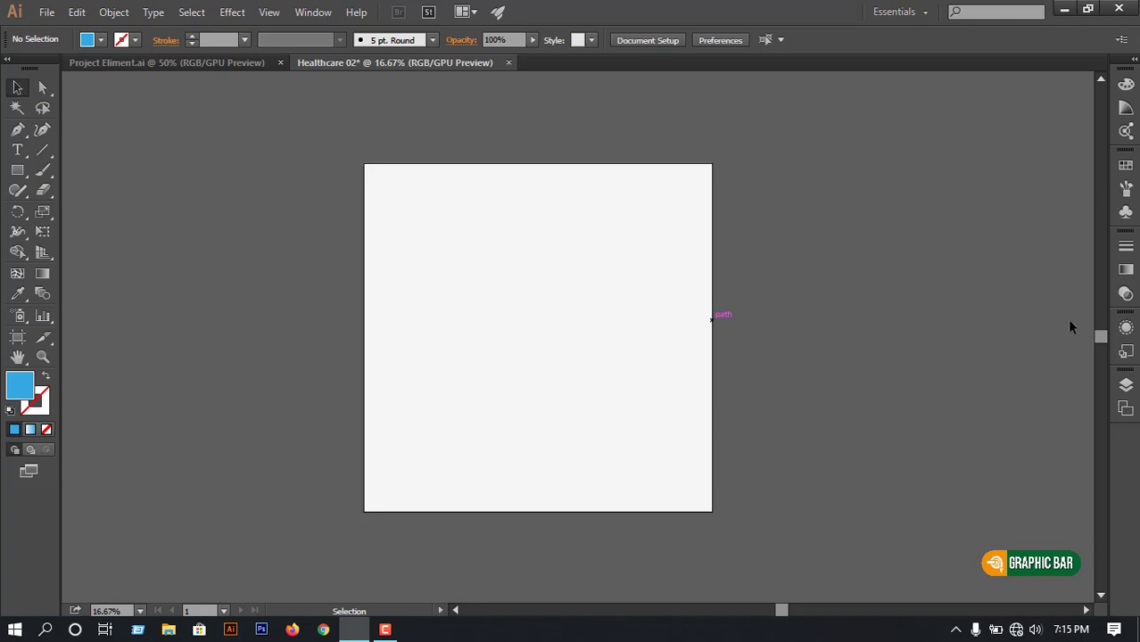
left_click(1126, 384)
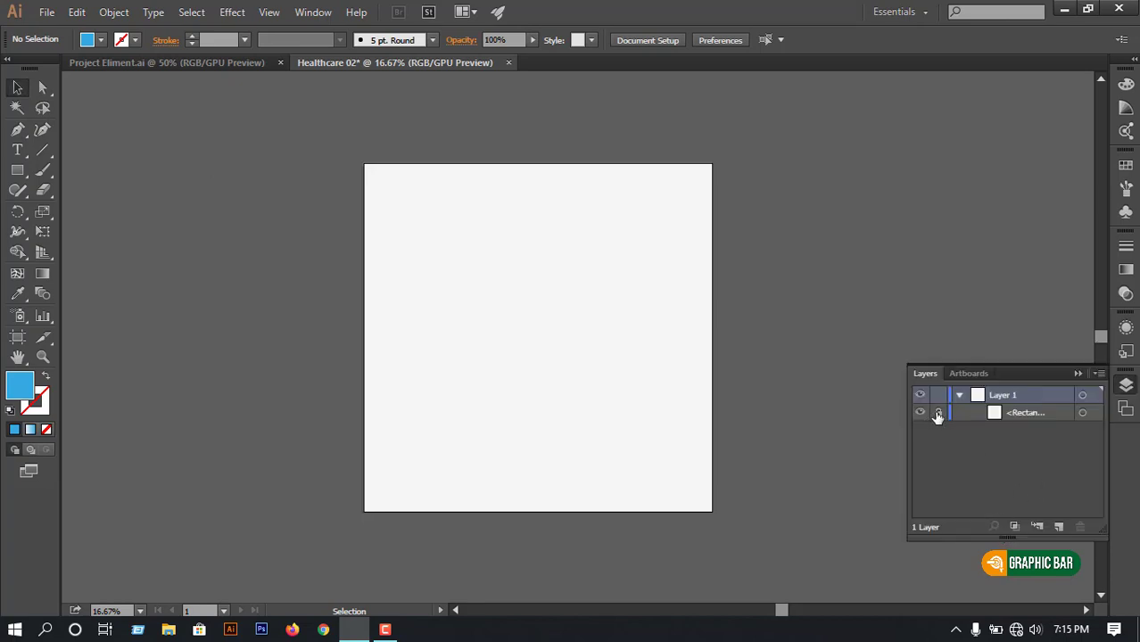
left_click(1077, 375)
Fill the background rectangle with the solid bright blue swatch
left_click(496, 312)
left_click(94, 40)
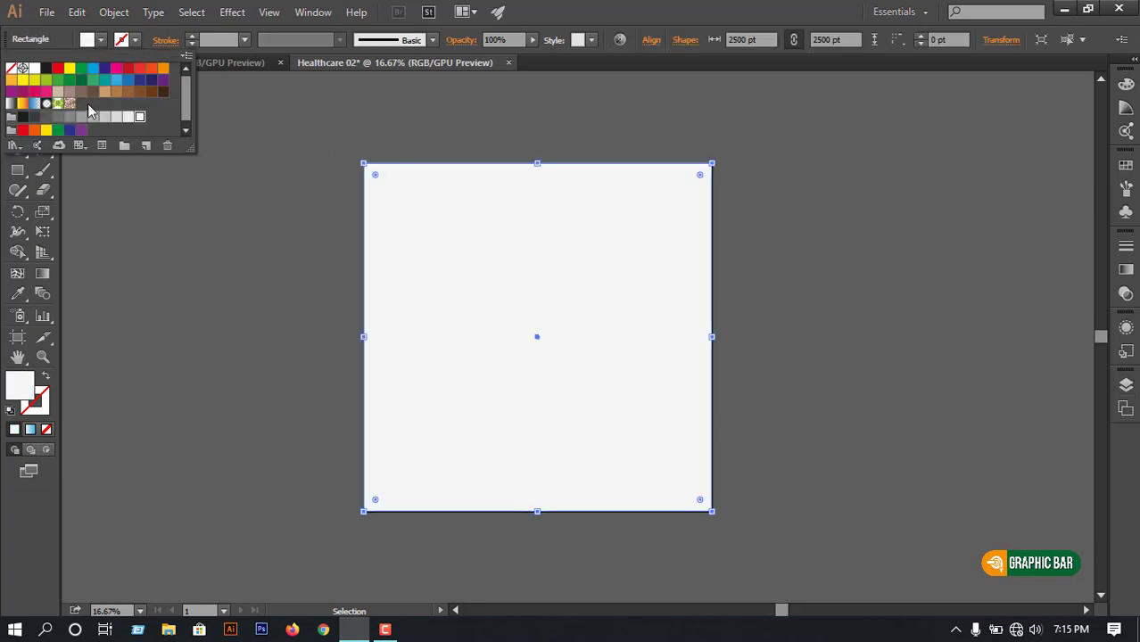
left_click(93, 68)
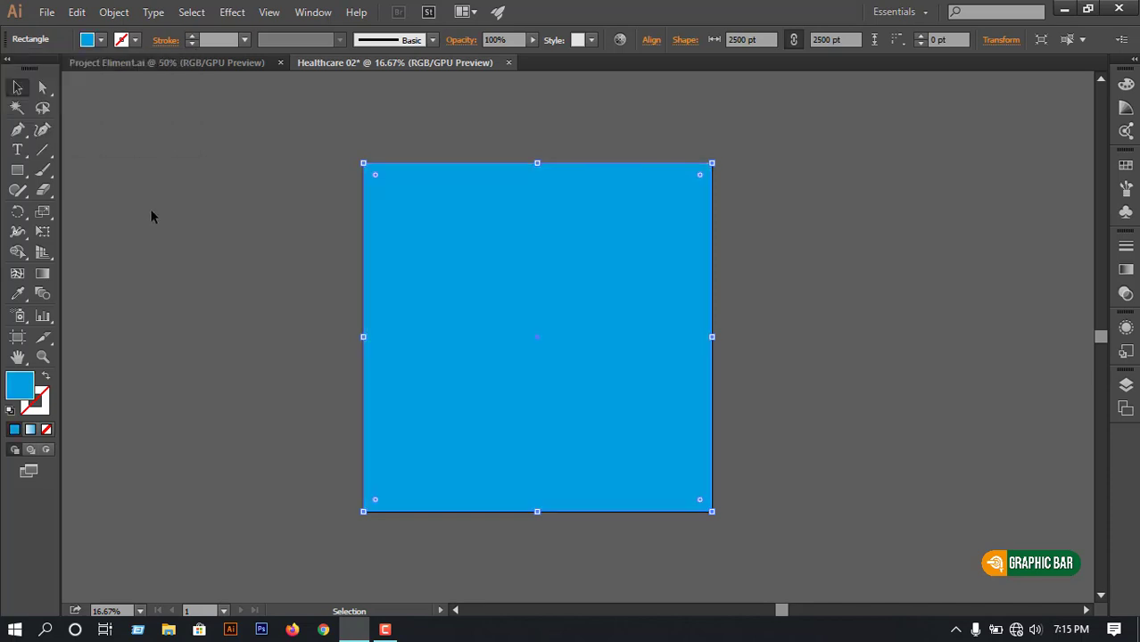
left_click(839, 324)
Draw a light grey four-sided Pen shape across the artboard's lower part, its top edge sloping from about Y 1787 pt at left to 1445 pt at right
left_click(17, 129)
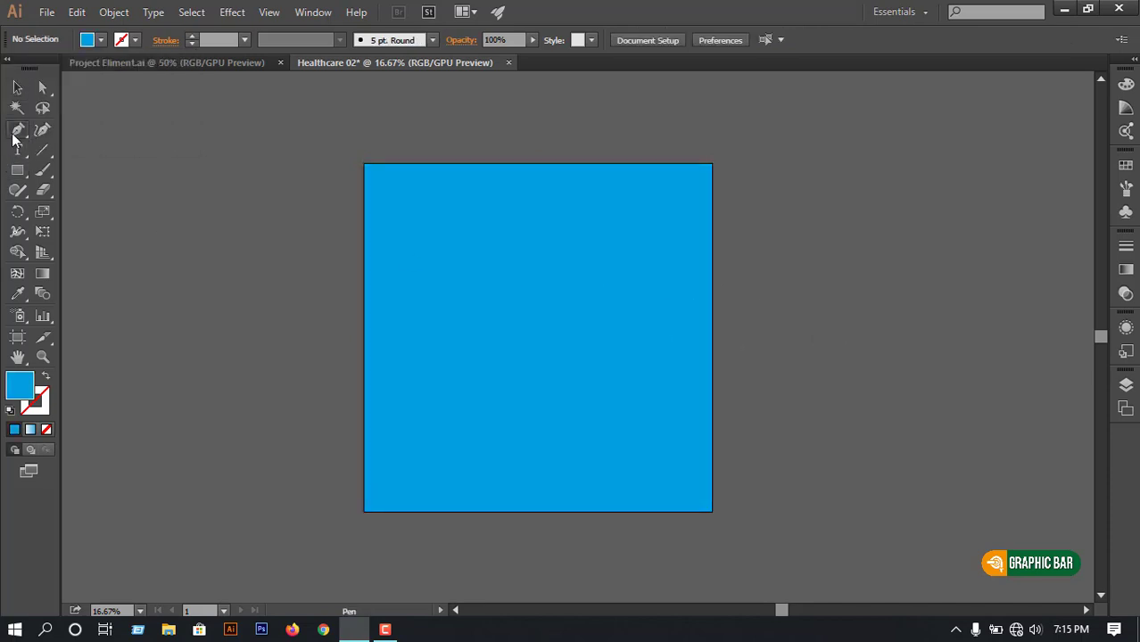
left_click(101, 41)
left_click(139, 116)
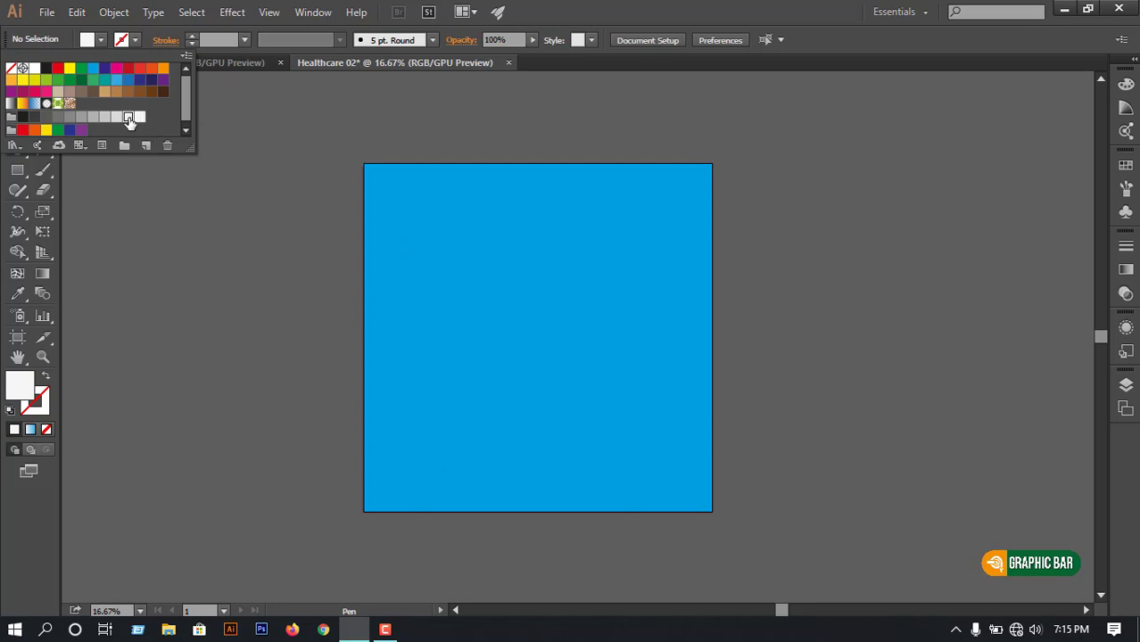
left_click(214, 332)
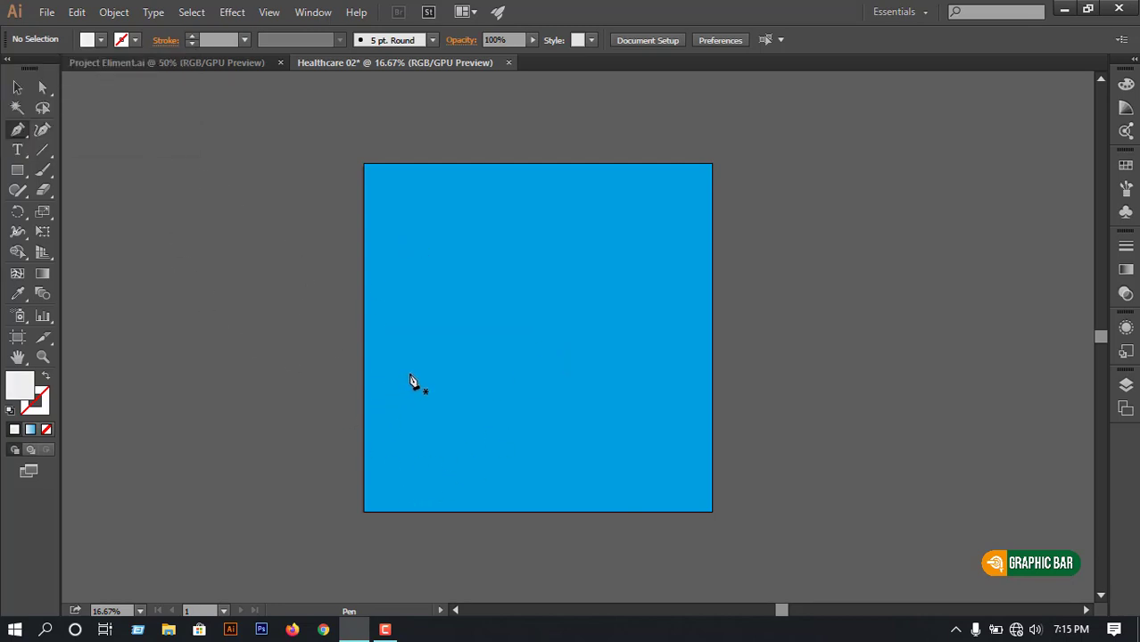
left_click(713, 365)
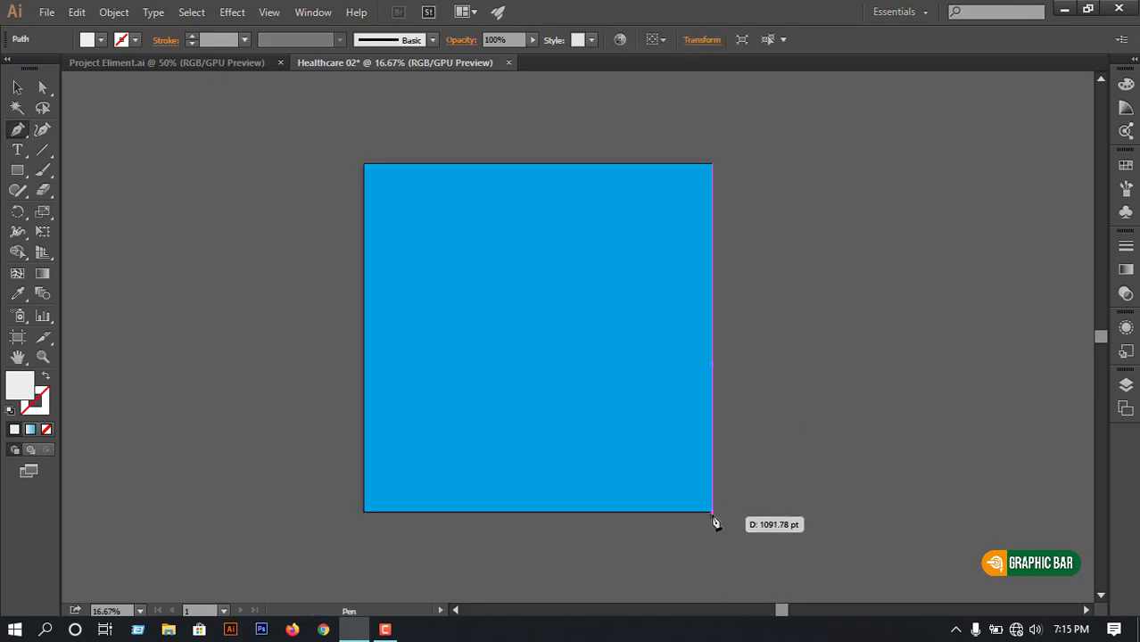
left_click(713, 512)
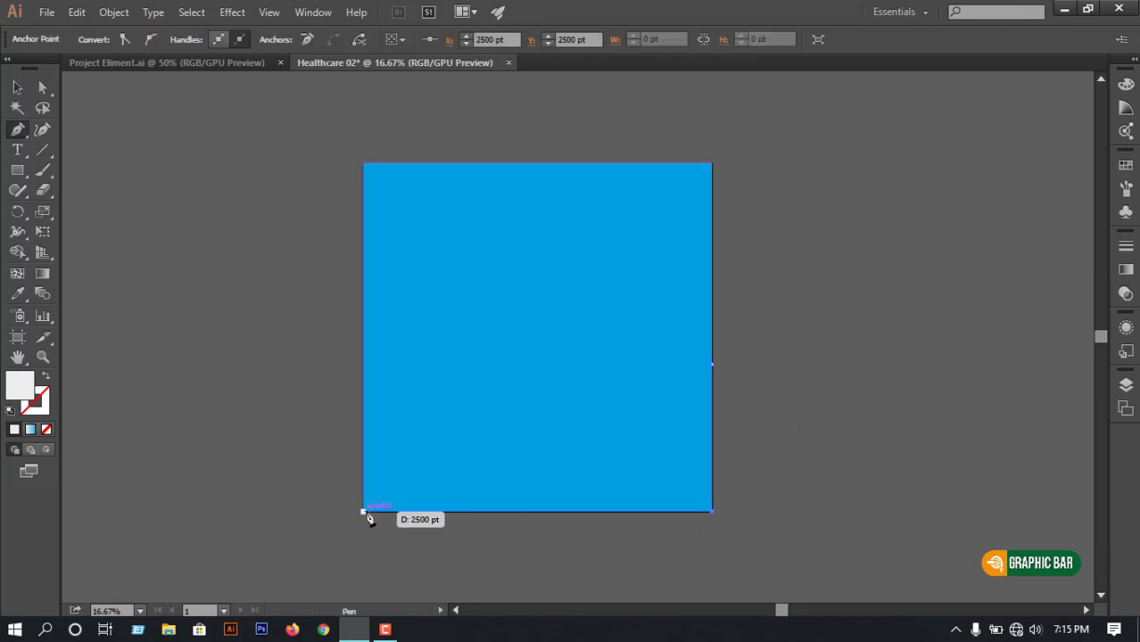
left_click(364, 512)
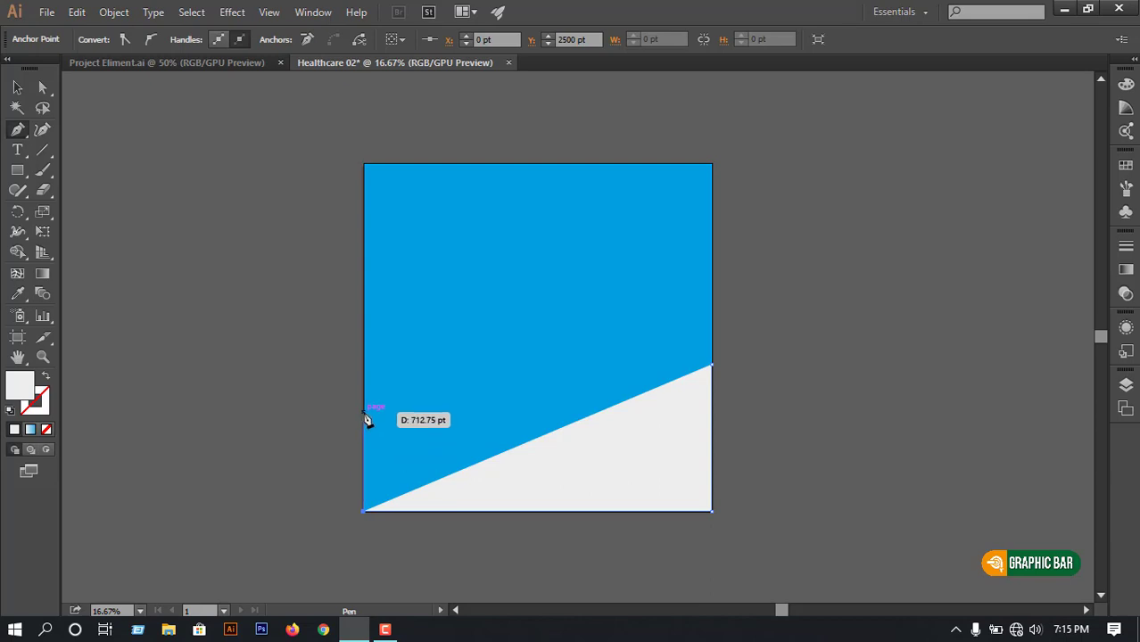
left_click(365, 412)
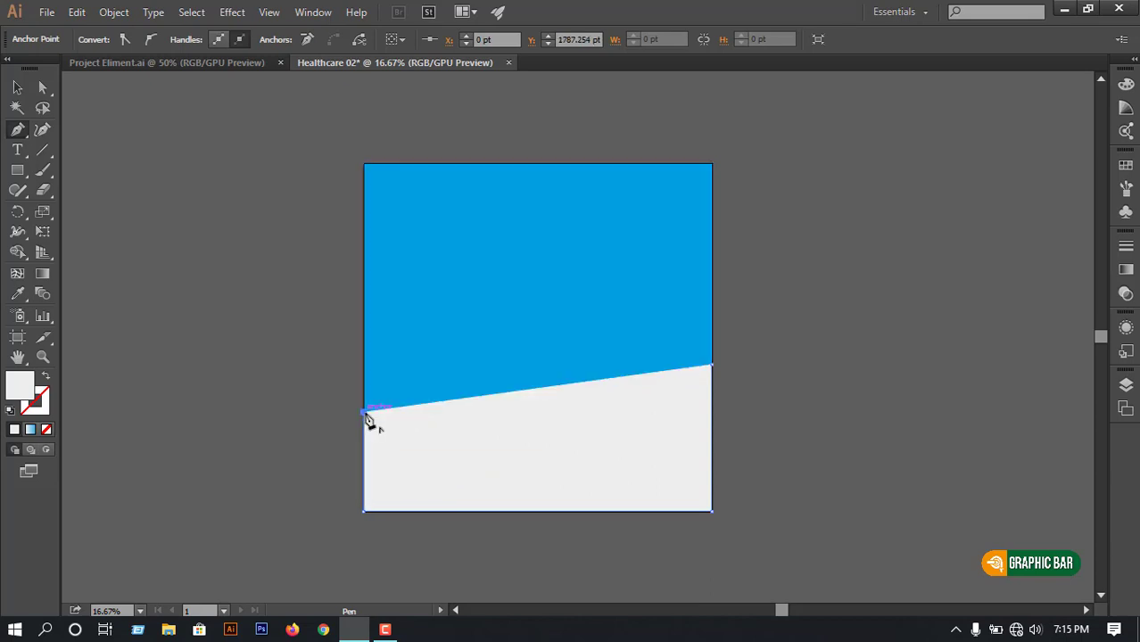
left_click(713, 366)
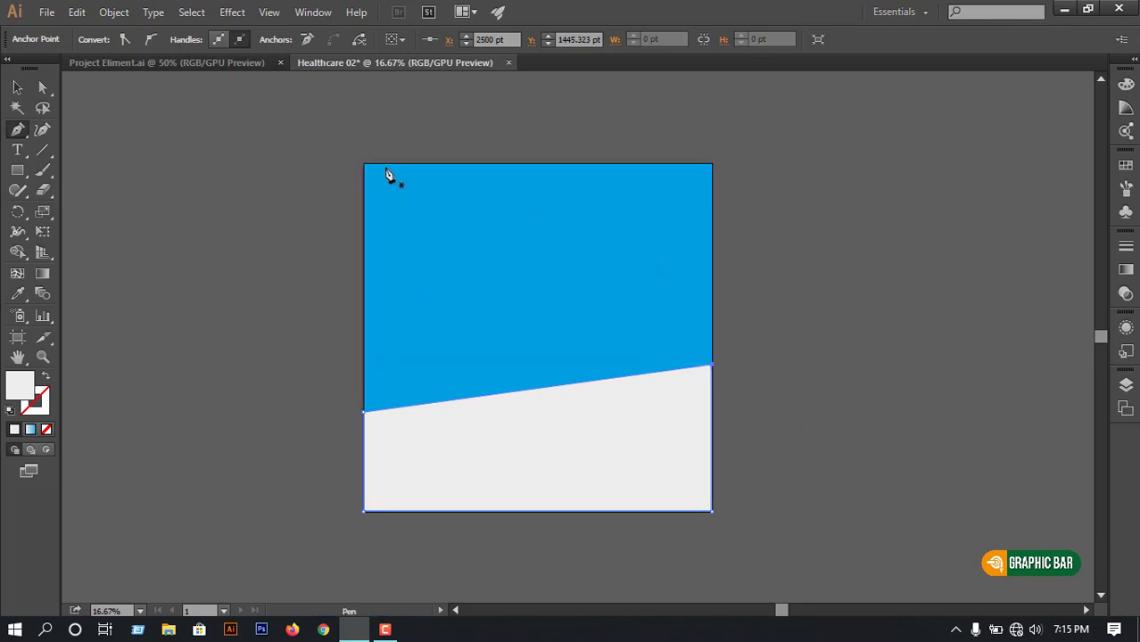
left_click(195, 223, "ctrl")
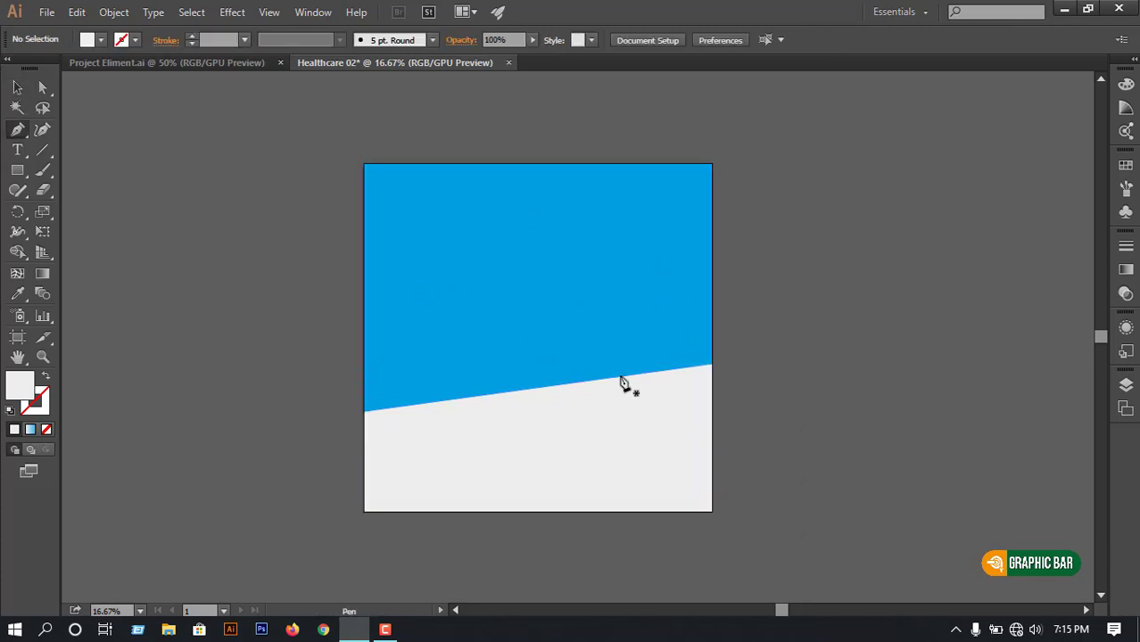
Start a new Pen path at the upper-right corner of the light grey shape
left_click(690, 370, "ctrl")
left_click_drag(554, 367, 805, 381)
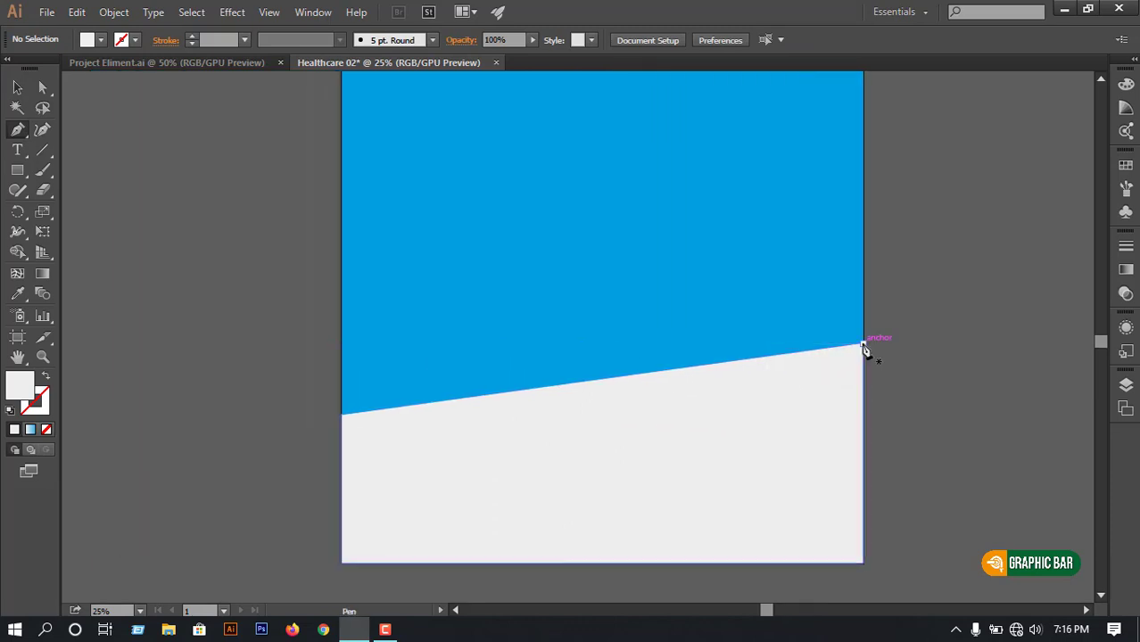
left_click(864, 344)
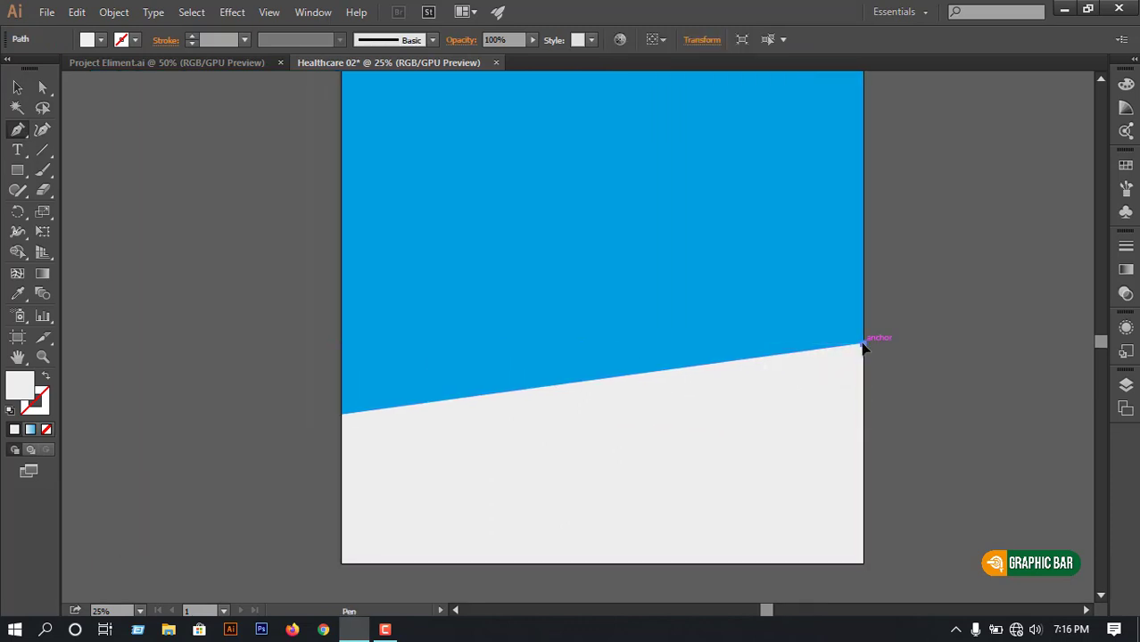
left_click(864, 224)
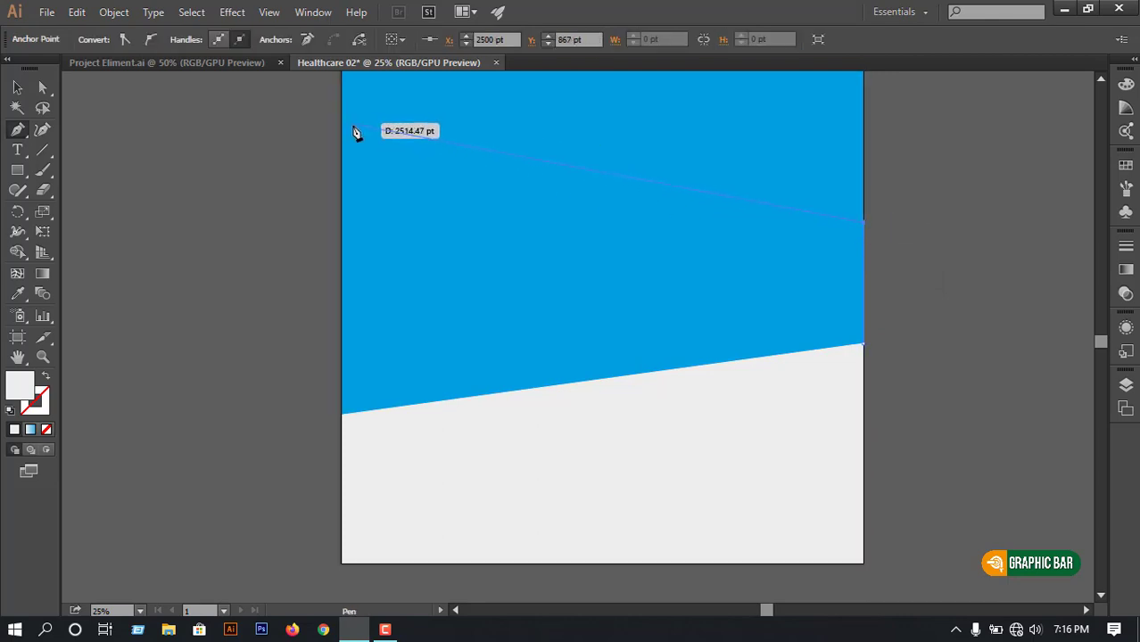
left_click_drag(355, 163, 378, 205)
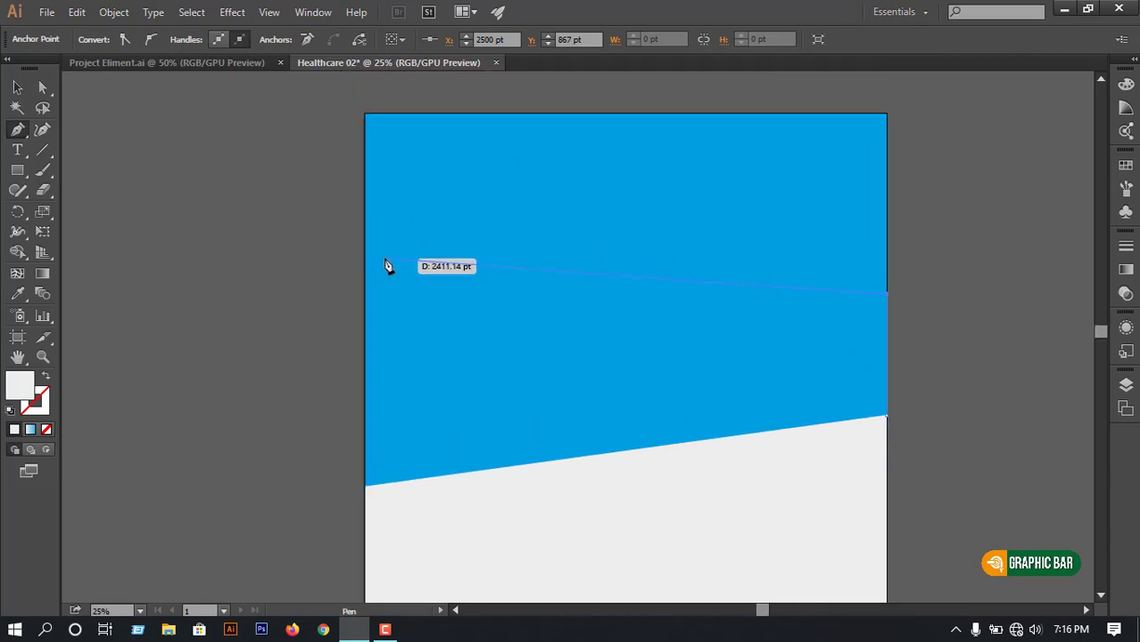
key("ctrl+z")
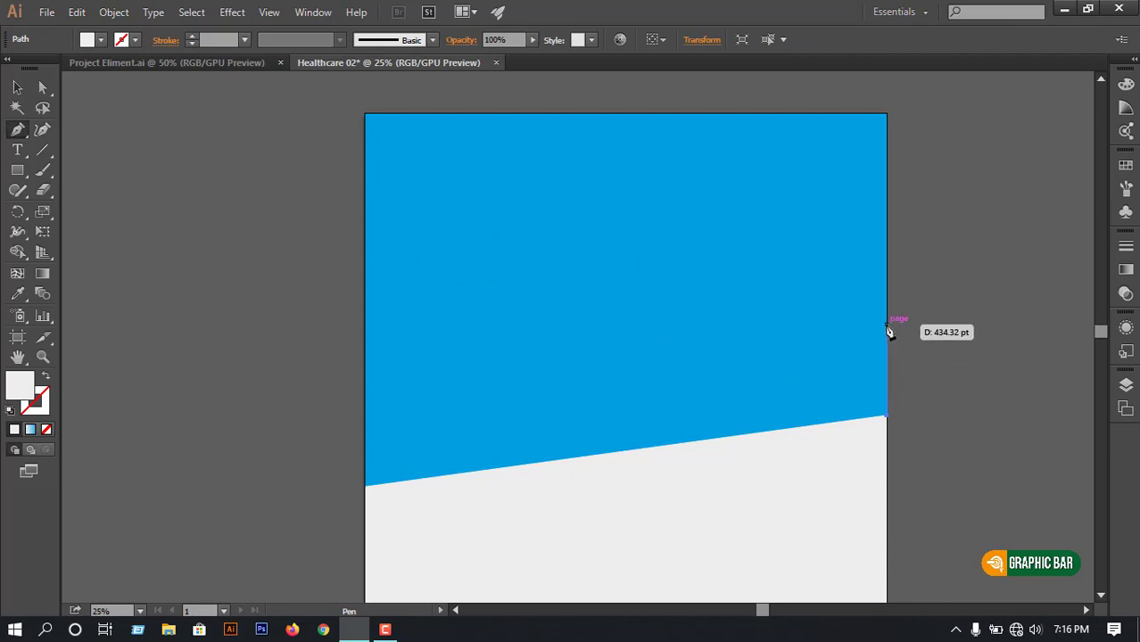
left_click(888, 327)
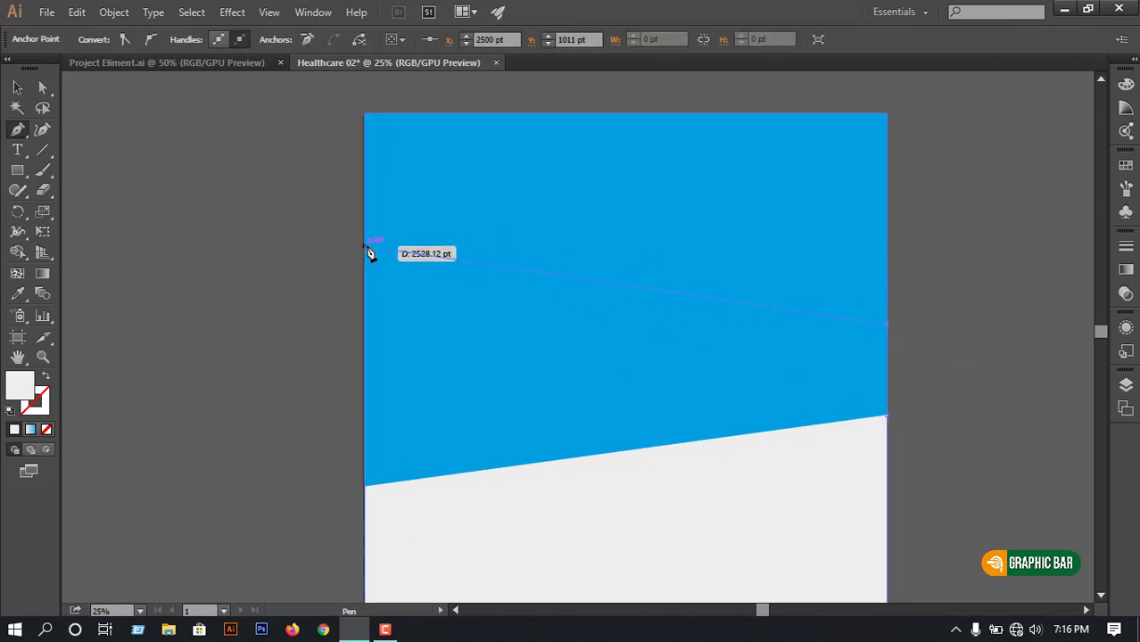
key("Escape")
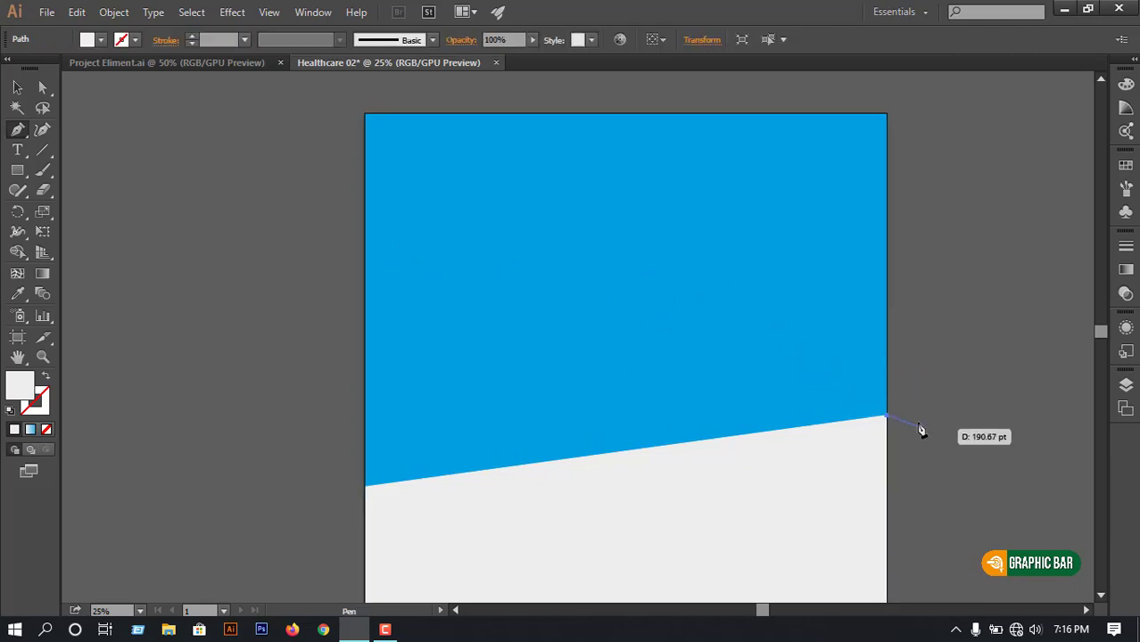
Complete the four-sided shape above the light grey one, its top edge running from Y 1095 pt at right to 691 pt at left
left_click(887, 341)
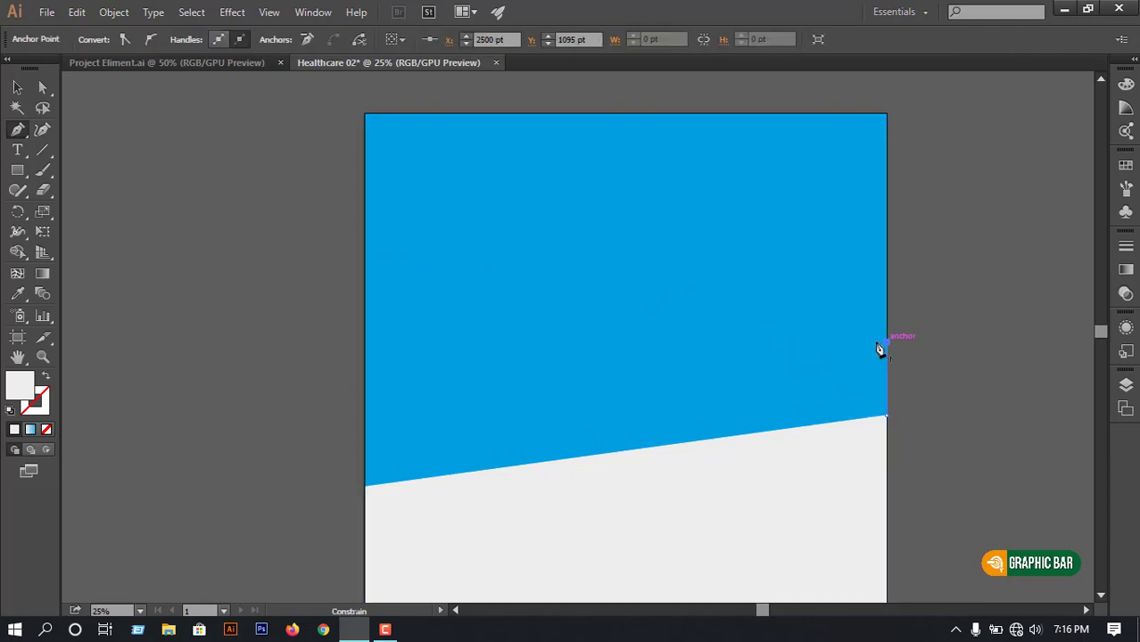
left_click(366, 261)
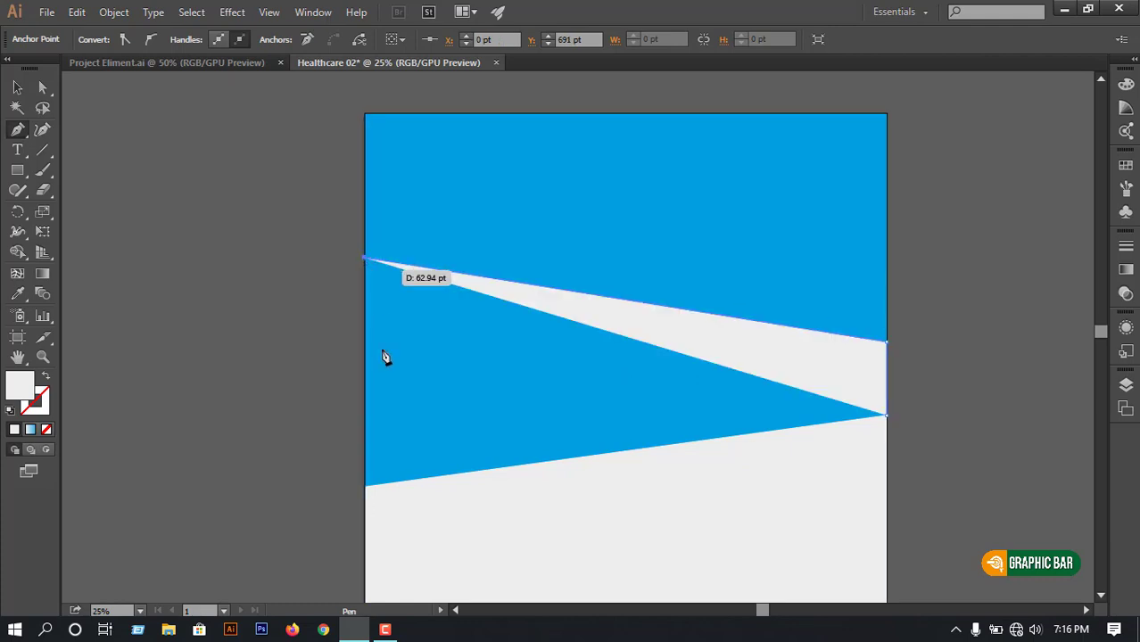
left_click(365, 487)
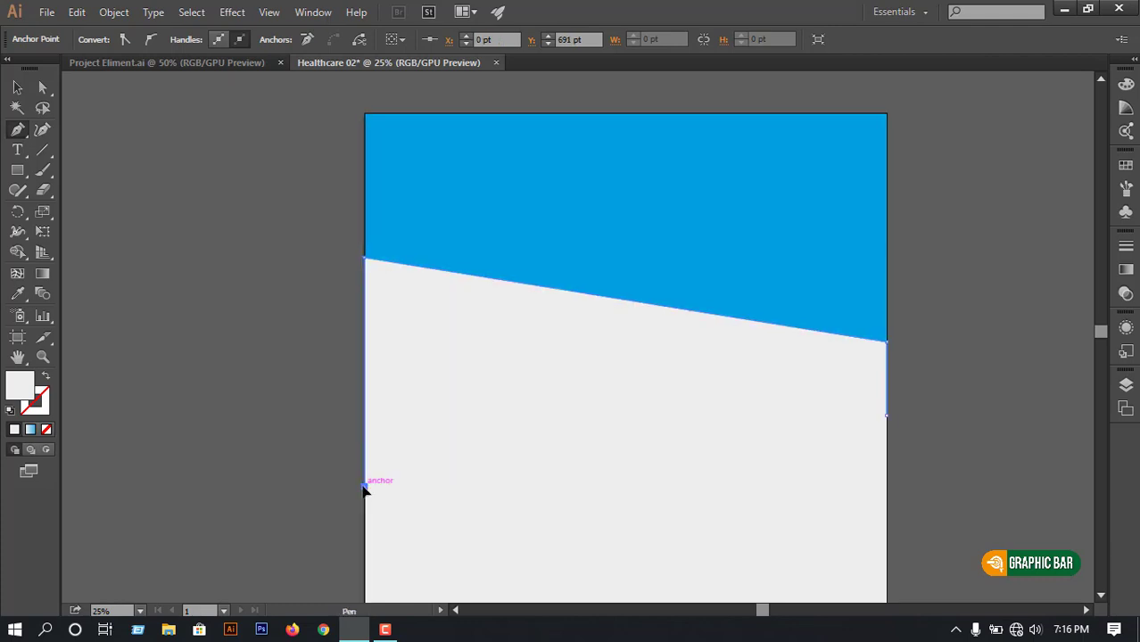
left_click(887, 416)
left_click(18, 88)
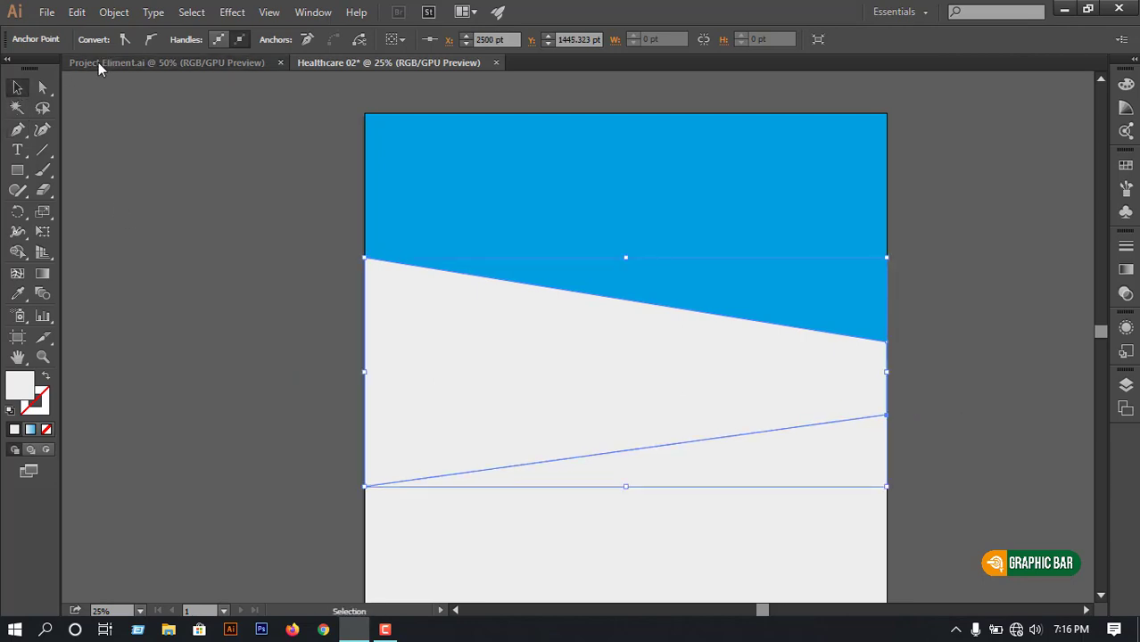
left_click(182, 214)
Fill the new middle shape with a dark grey swatch
left_click(616, 348)
left_click(98, 40)
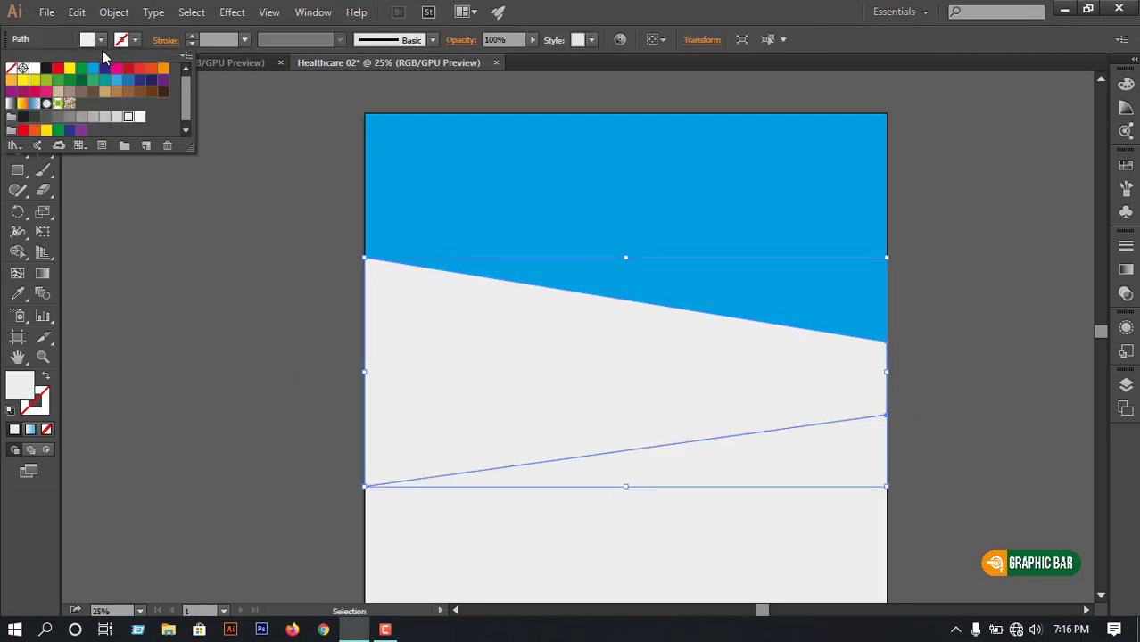
left_click(45, 116)
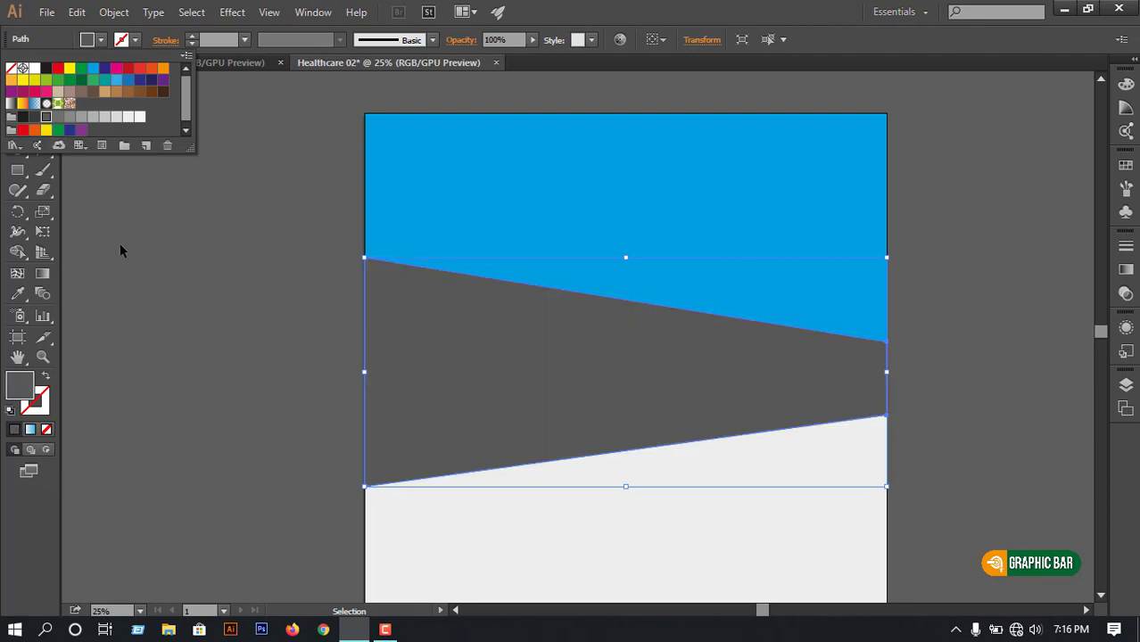
left_click(34, 119)
left_click(198, 292)
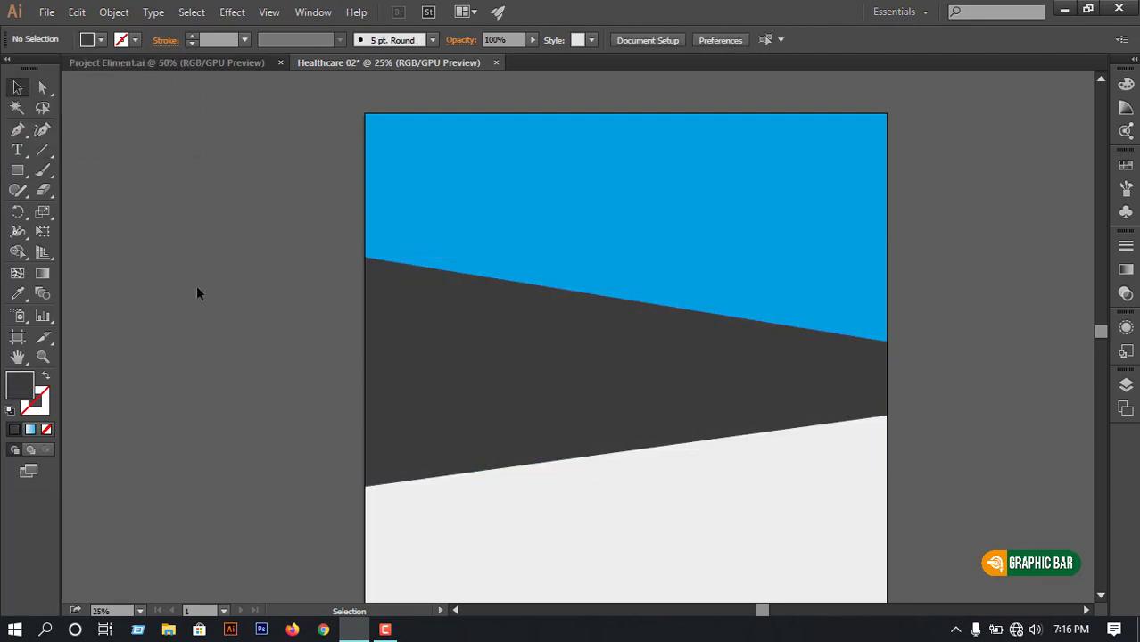
Place the Healthcare 02 document ahead of Project Eliment.ai and switch to Project Eliment.ai
key("ctrl+minus")
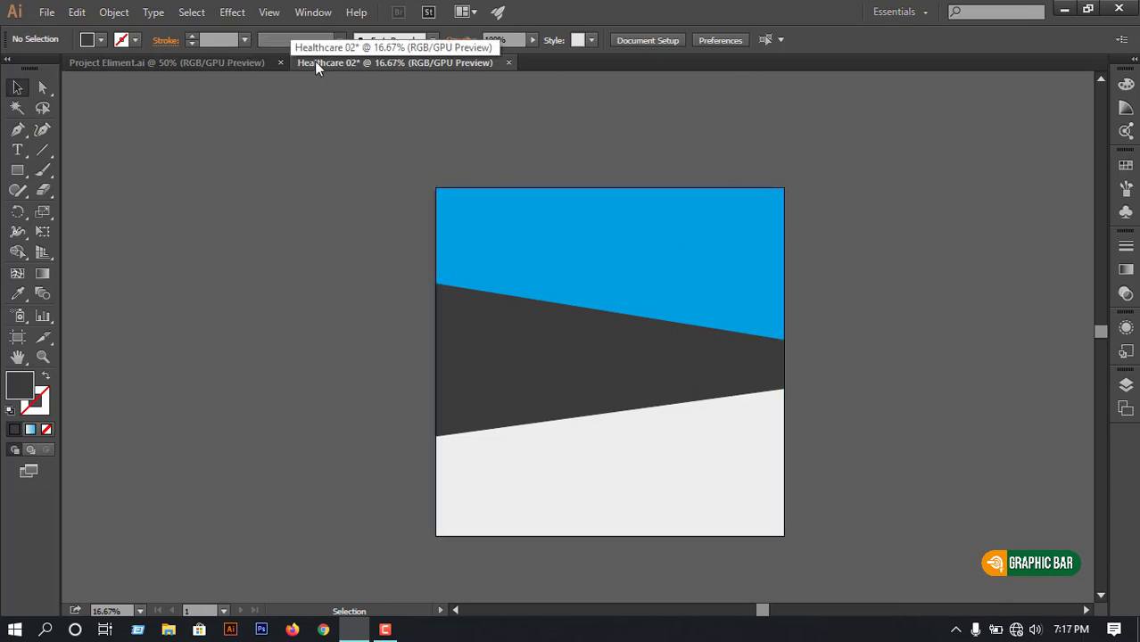
left_click_drag(316, 62, 107, 62)
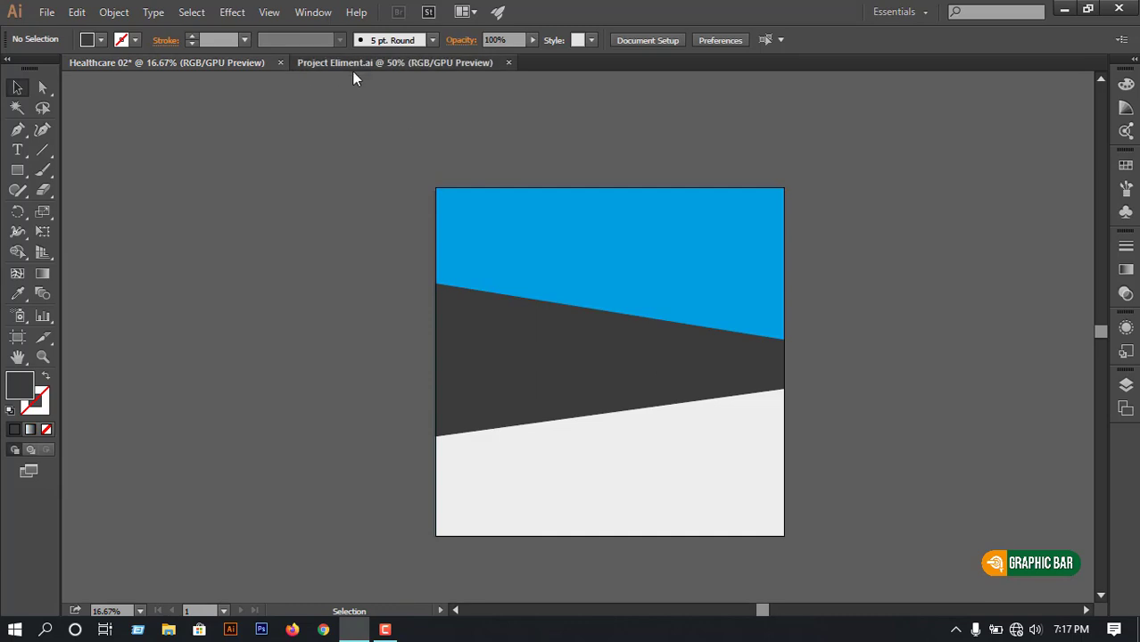
left_click(352, 66)
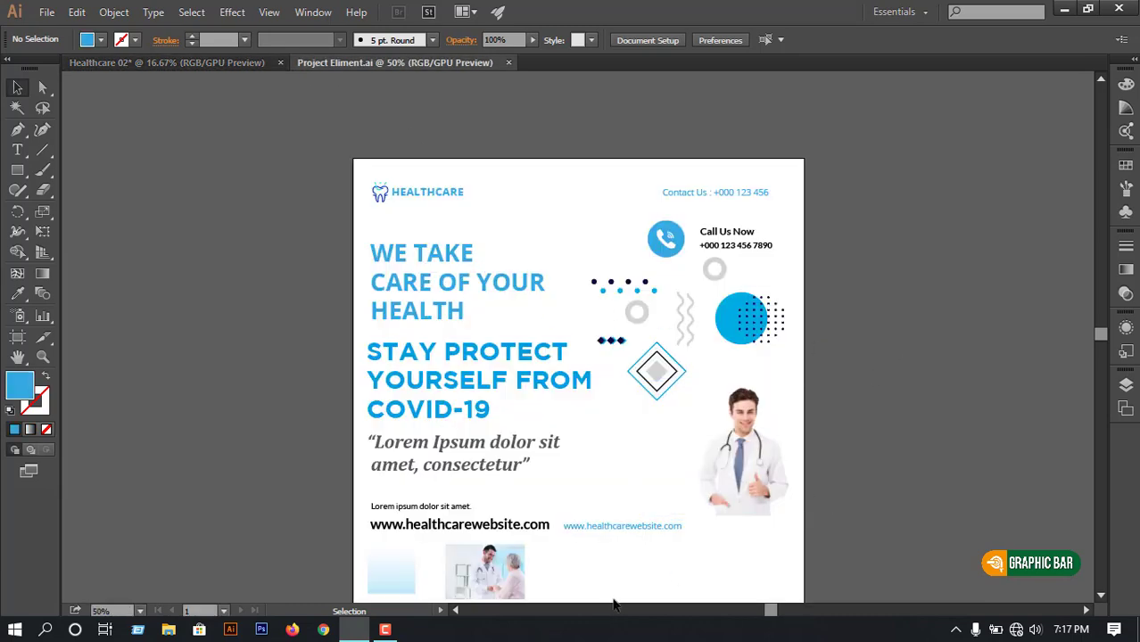
Bring the HEALTHCARE logo and the Contact Us line together from Project Eliment.ai into the Healthcare 02 document
left_click(441, 200)
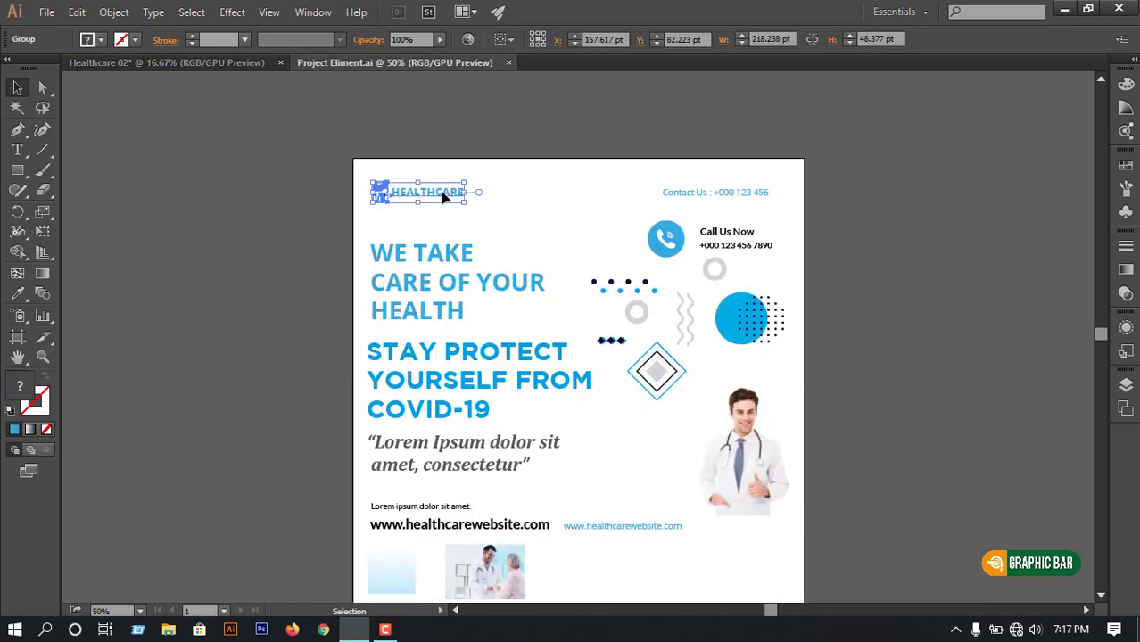
left_click(725, 193, "shift")
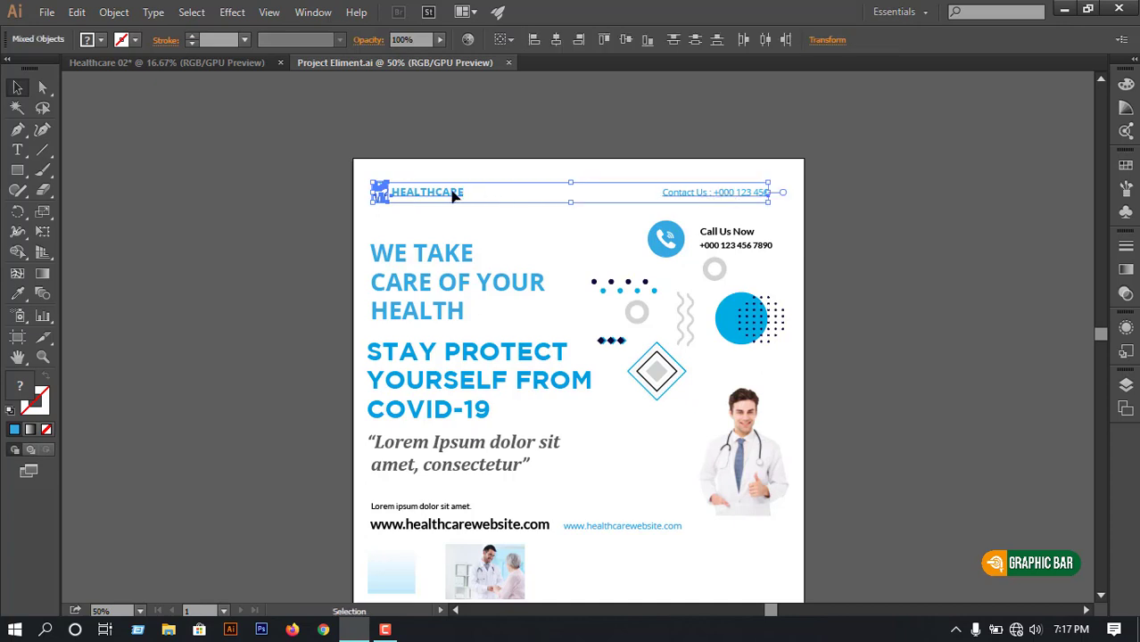
mouse_move(447, 193)
left_mouse_down()
mouse_move(257, 130)
mouse_move(208, 58)
mouse_move(210, 67)
left_mouse_up()
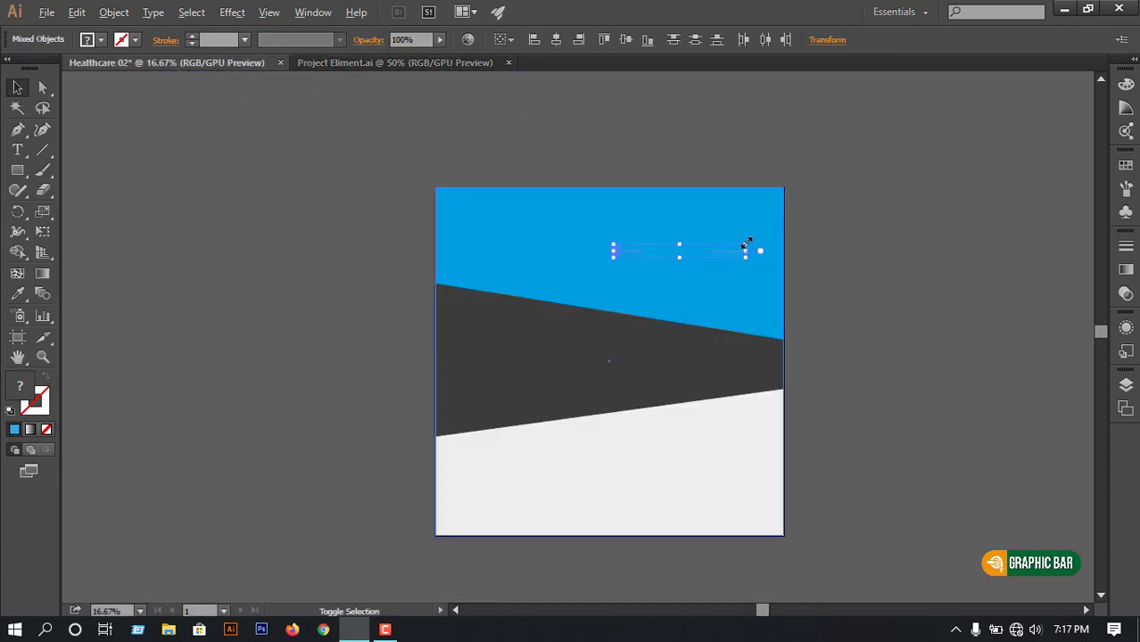
Enlarge the logo and contact line together and move them above the artboard
left_click_drag(746, 243, 826, 214)
left_click_drag(801, 257, 667, 143)
left_click(351, 158)
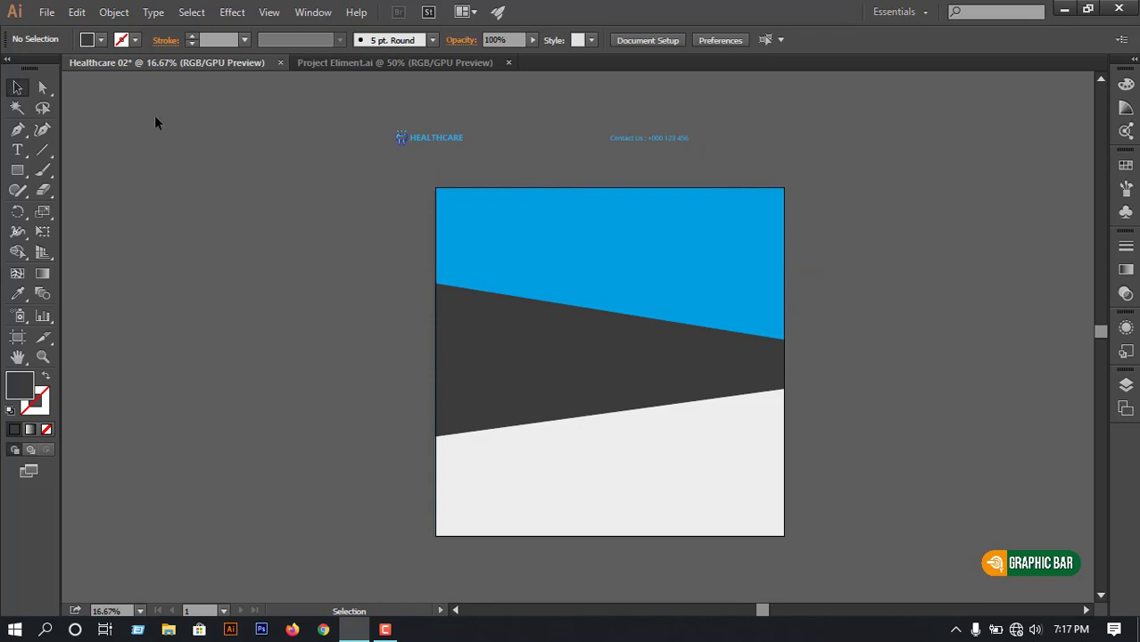
Ungroup the logo and fill its HEALTHCARE text with white
scroll(455, 154, "up", 2)
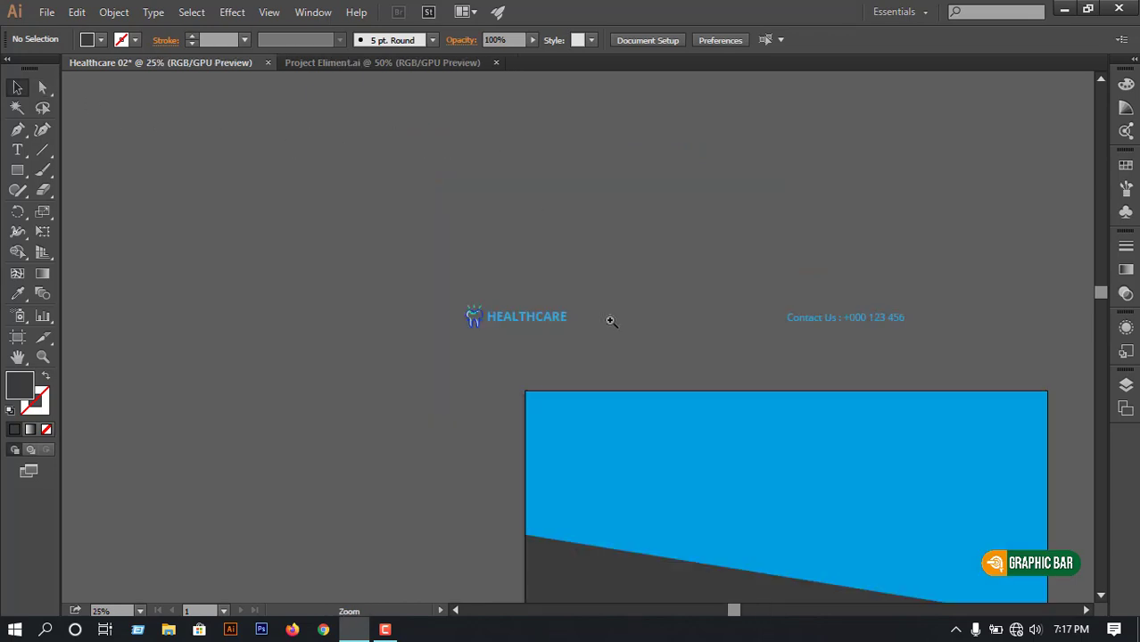
right_click(530, 326)
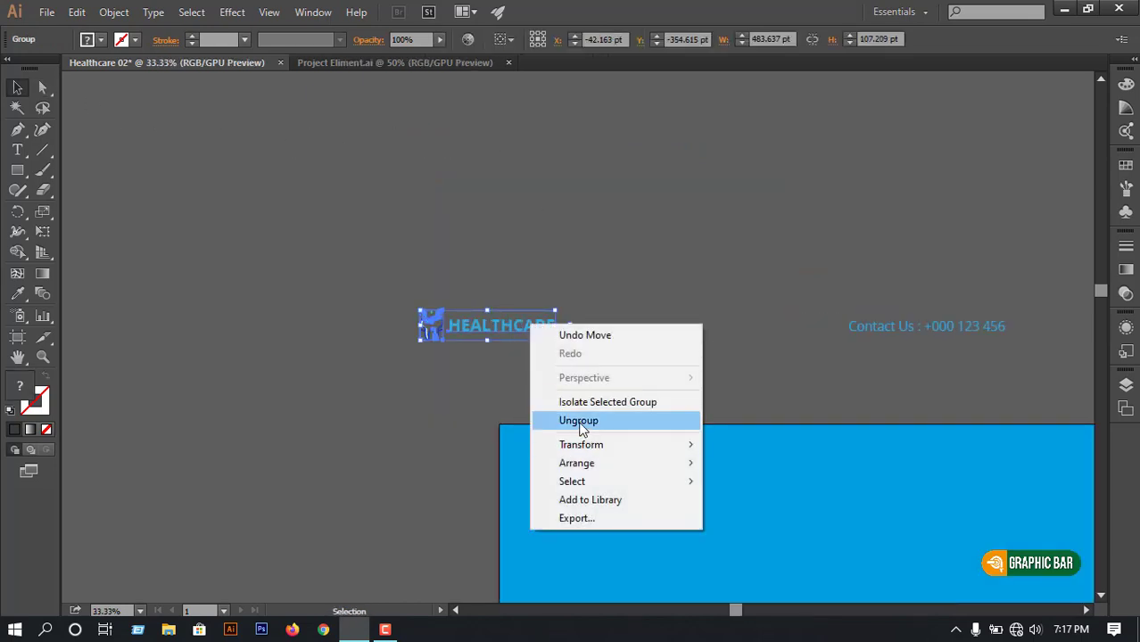
left_click(578, 420)
left_click(529, 337)
left_click(509, 326)
left_click(101, 40)
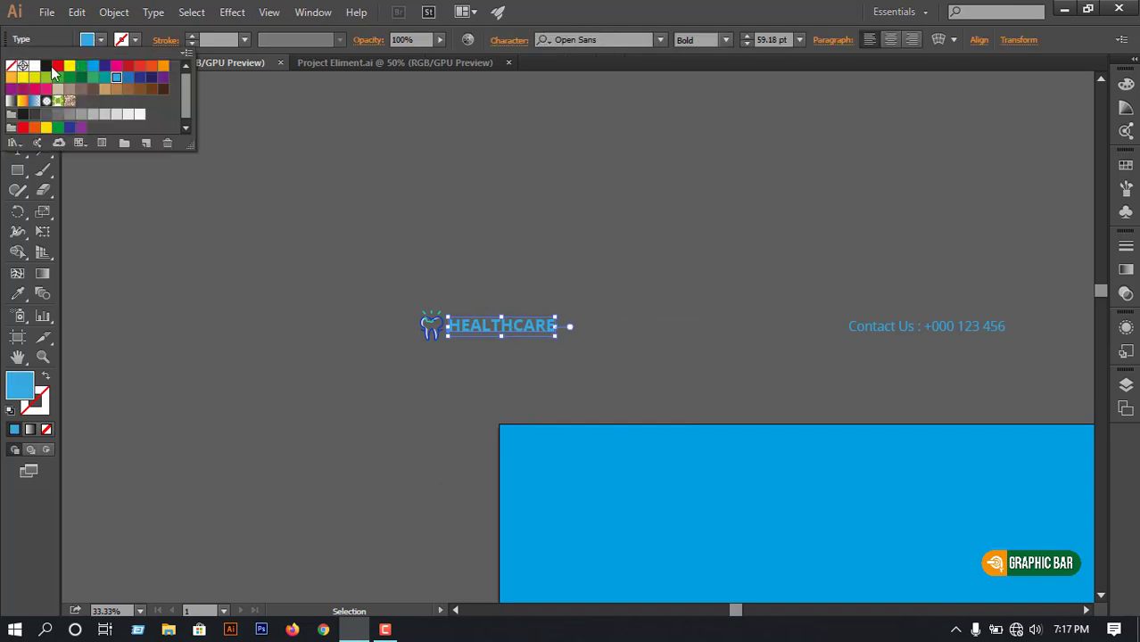
left_click(34, 66)
left_click(597, 347)
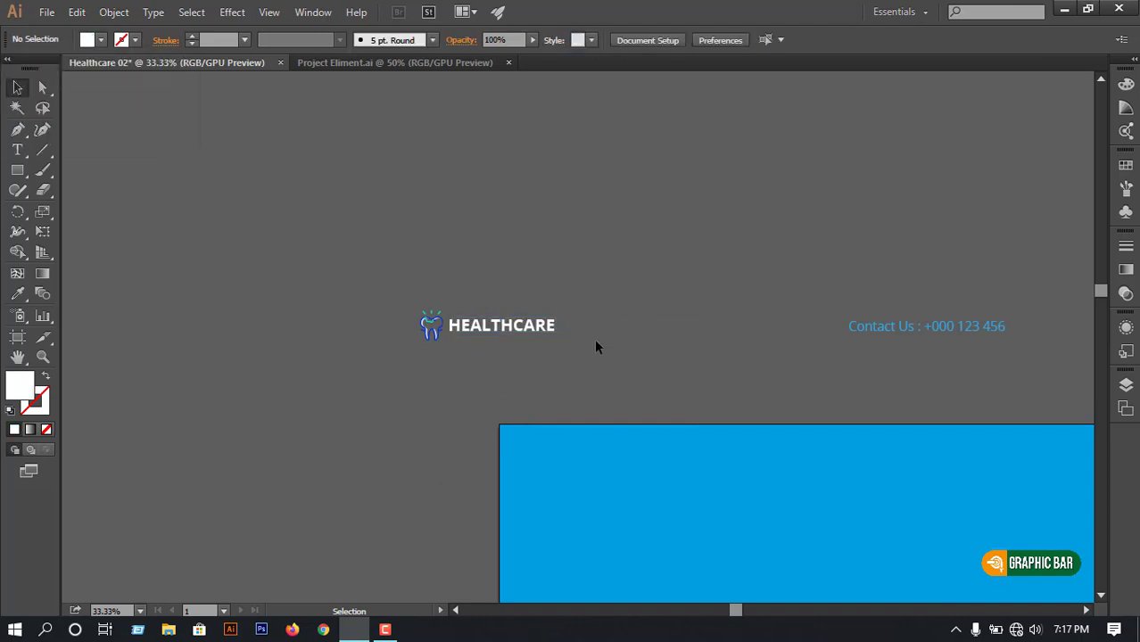
Fill the Contact Us line with white
left_click(897, 327)
left_click(101, 40)
left_click(139, 116)
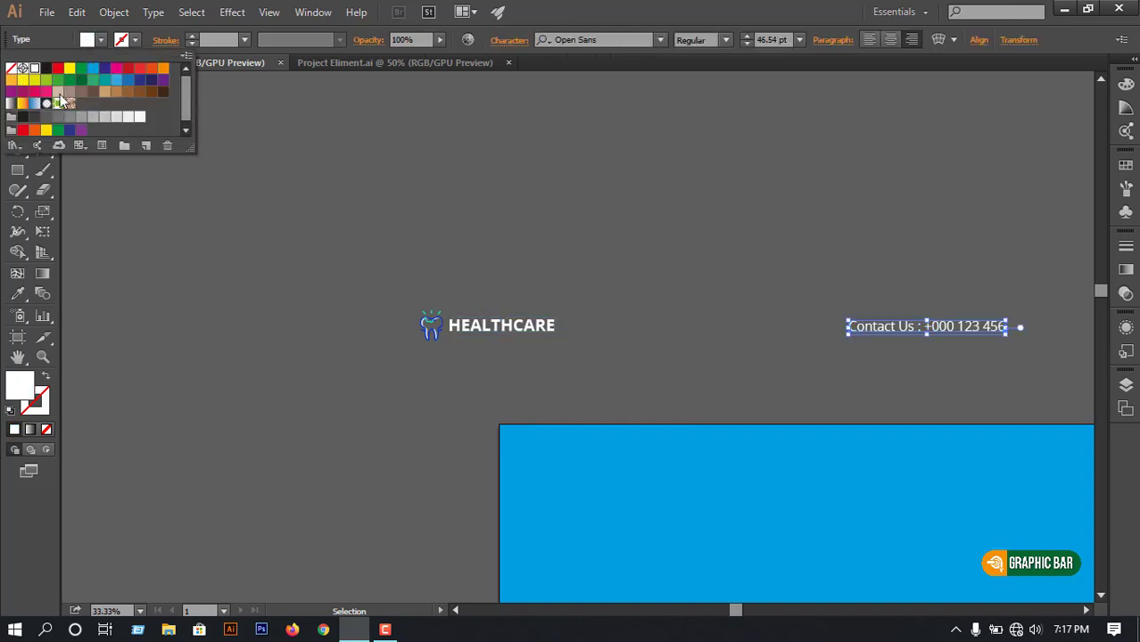
Move the tooth icon and HEALTHCARE text into the upper-left corner of the blue area and scale the logo down slightly
left_click(551, 328)
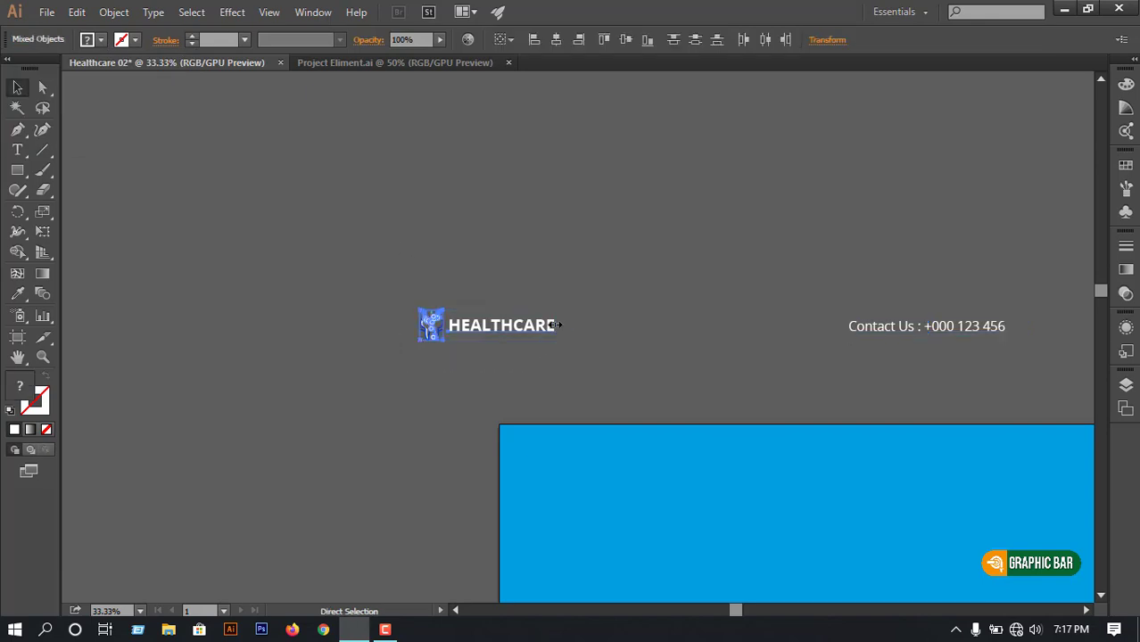
mouse_move(557, 309)
left_mouse_down()
mouse_move(569, 307)
mouse_move(586, 400)
mouse_move(686, 522)
mouse_move(704, 527)
left_mouse_up()
left_click(660, 355)
left_click_drag(818, 526, 420, 311)
left_click_drag(271, 292, 243, 263)
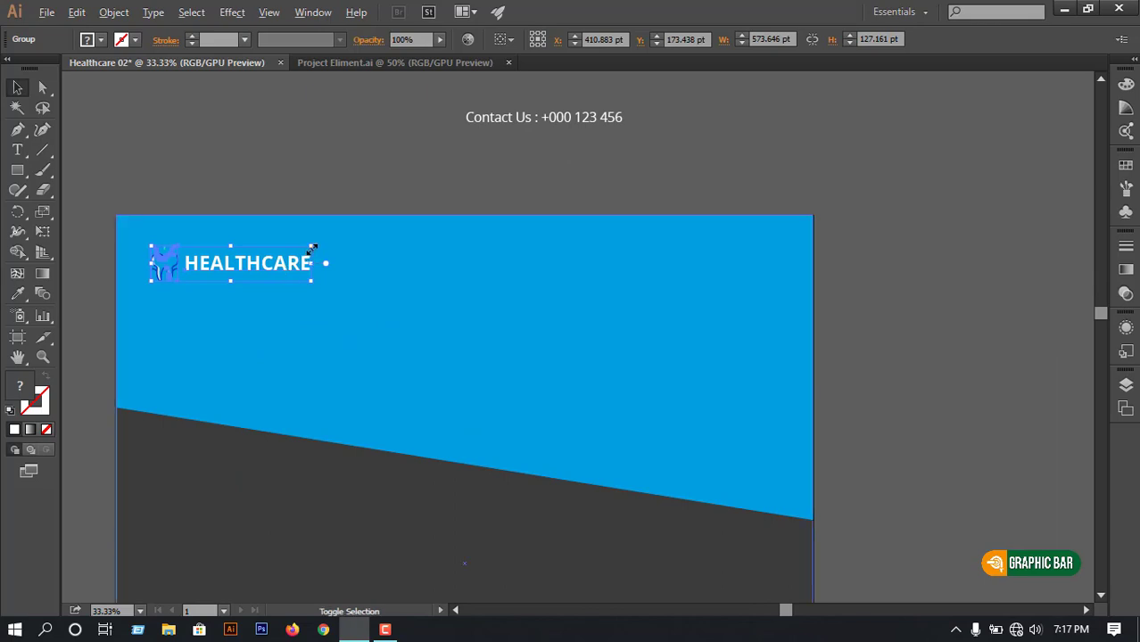
left_click_drag(312, 248, 250, 257)
Place the Contact Us line in the upper-right corner of the blue area, level with the logo
left_click(553, 132)
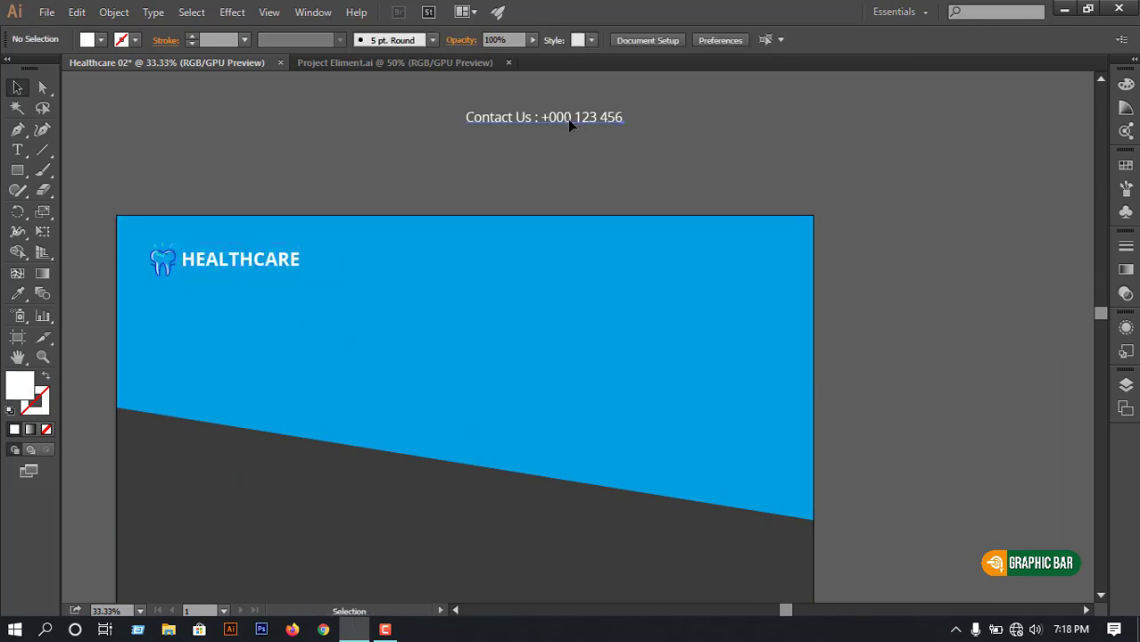
left_click_drag(570, 125, 730, 256)
left_click(882, 326)
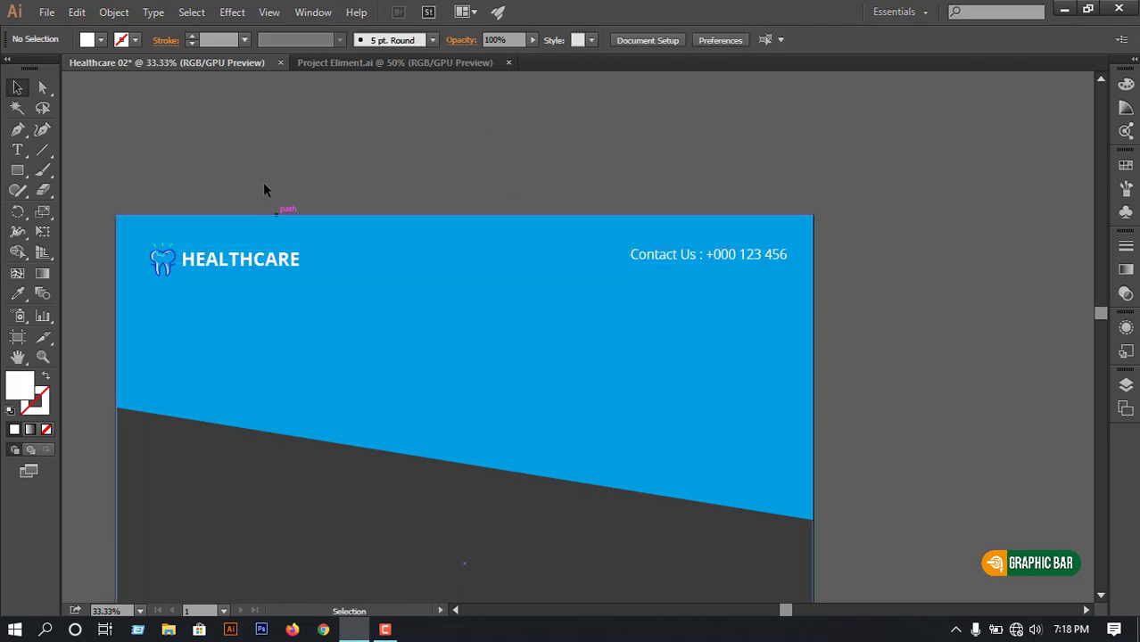
Add the two-line headline "Your health / is your priority" at 72 pt in the blue area below the logo
left_click_drag(455, 339, 578, 236)
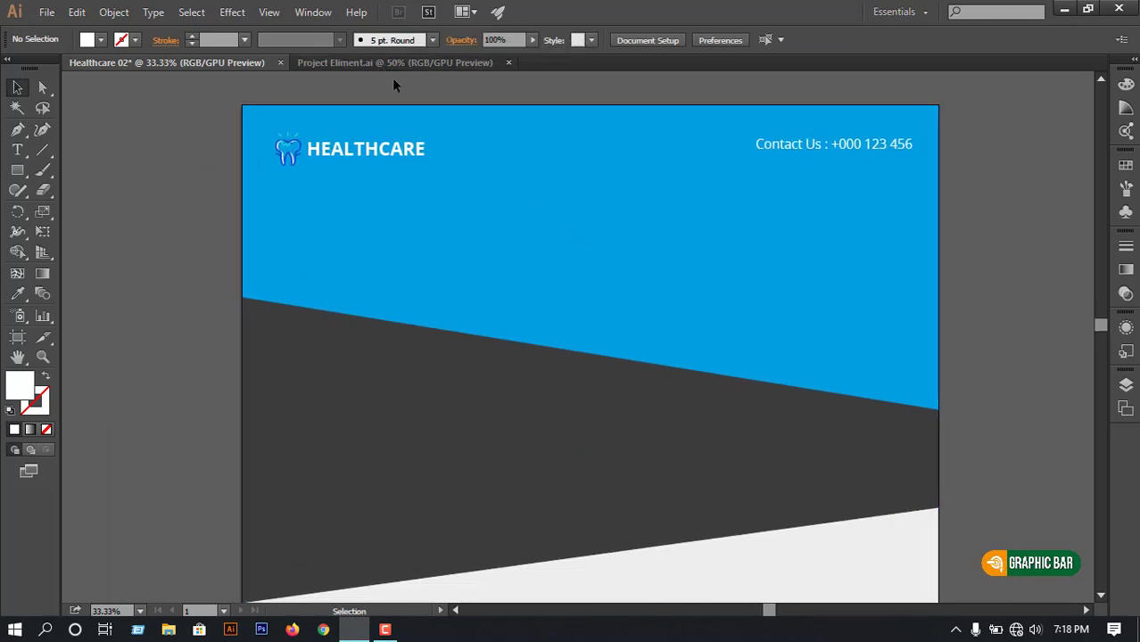
left_click(17, 150)
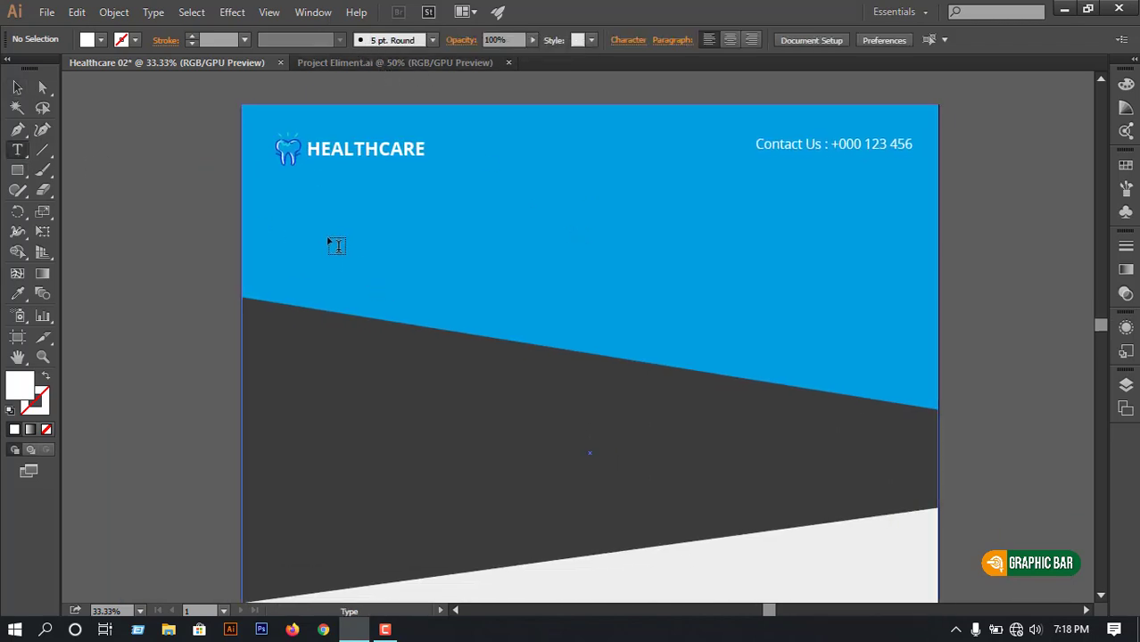
left_click(799, 41)
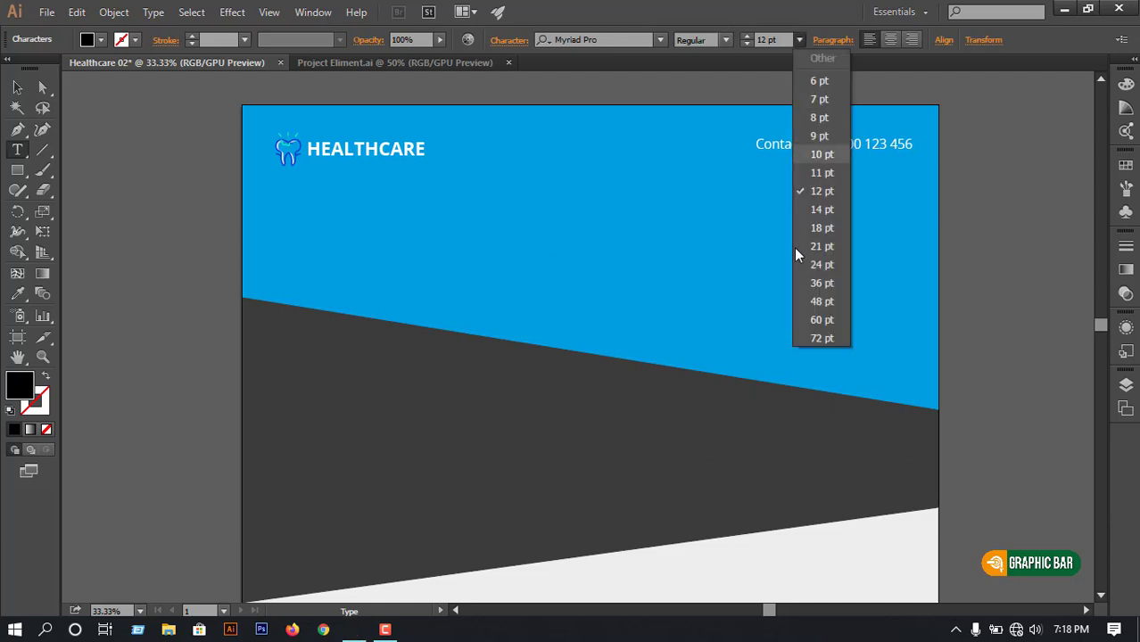
left_click(815, 340)
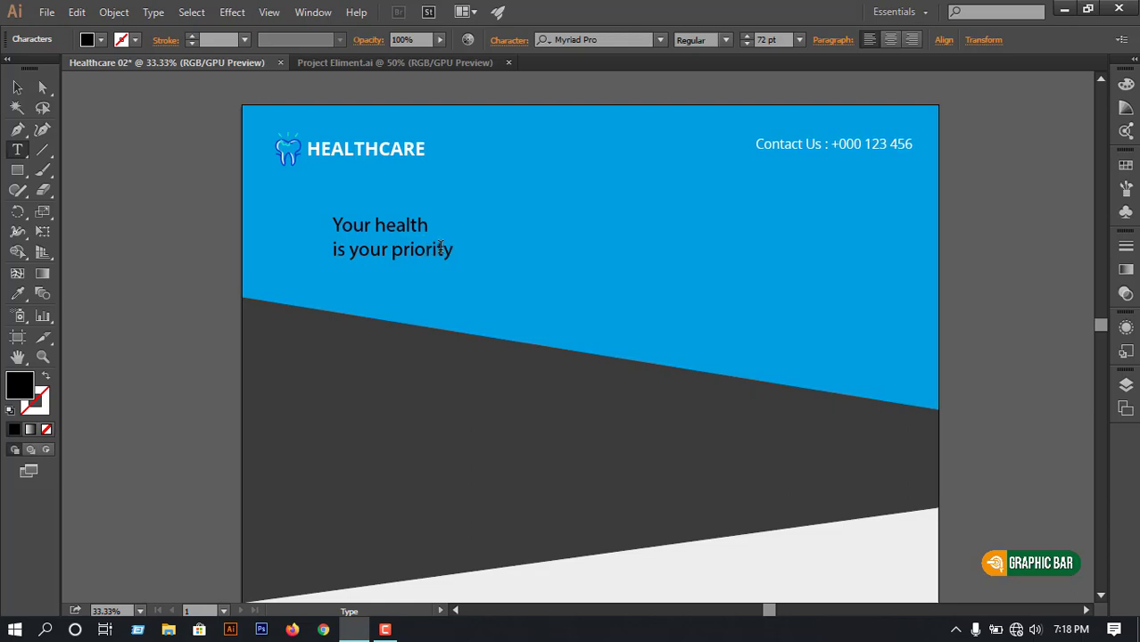
Format the whole headline in Open Sans Extrabold with all caps
triple_click(440, 249)
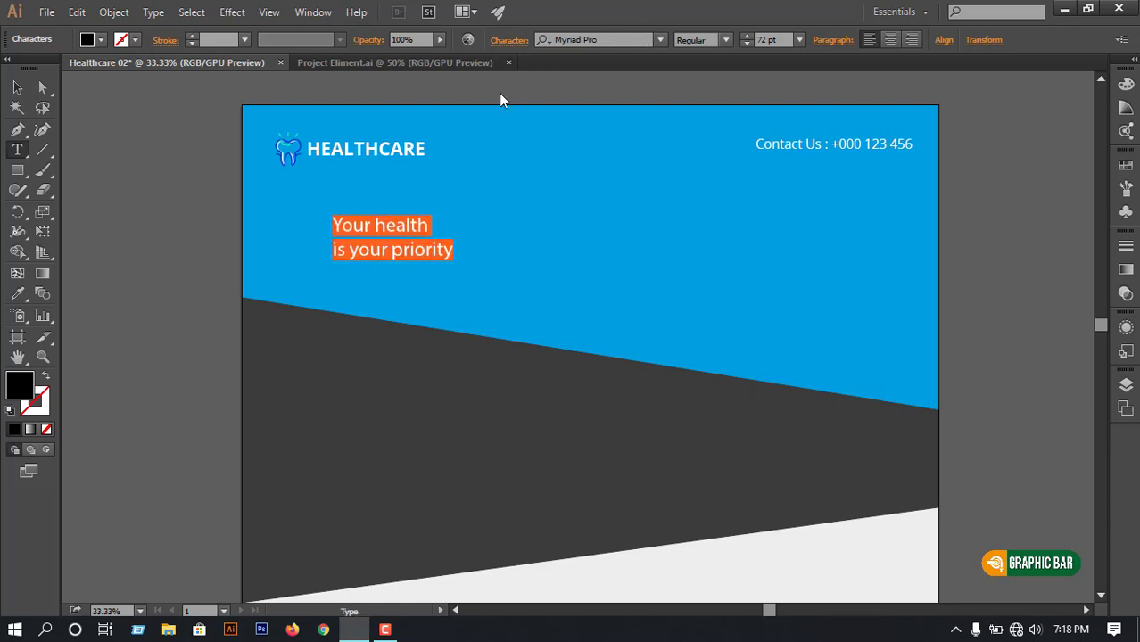
left_click(509, 39)
left_click(349, 240)
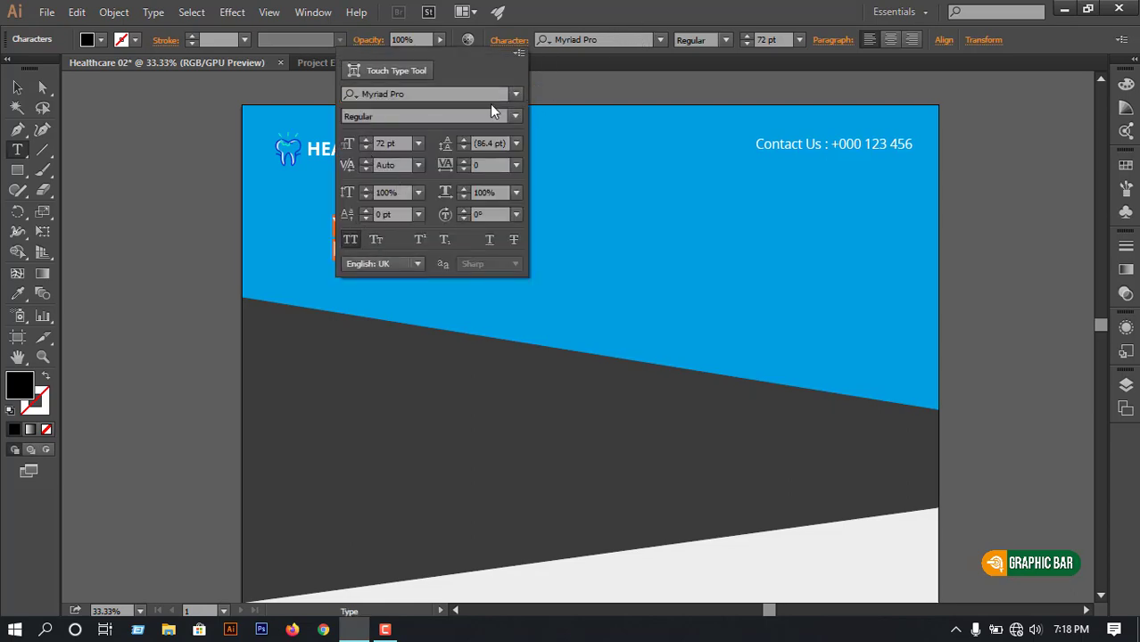
left_click(516, 95)
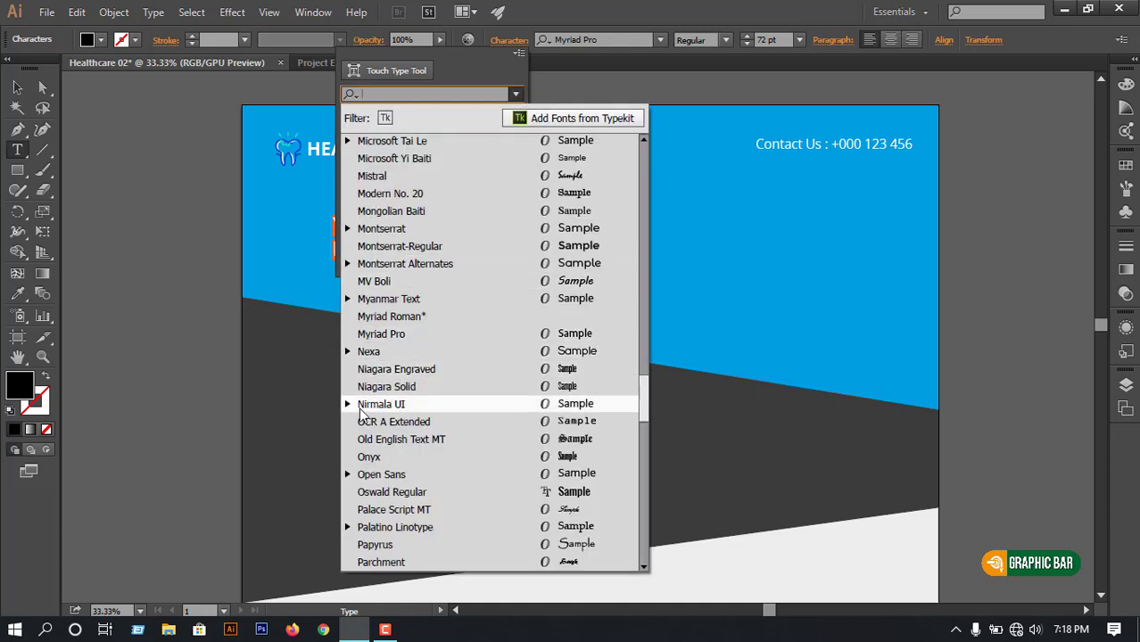
left_click(347, 475)
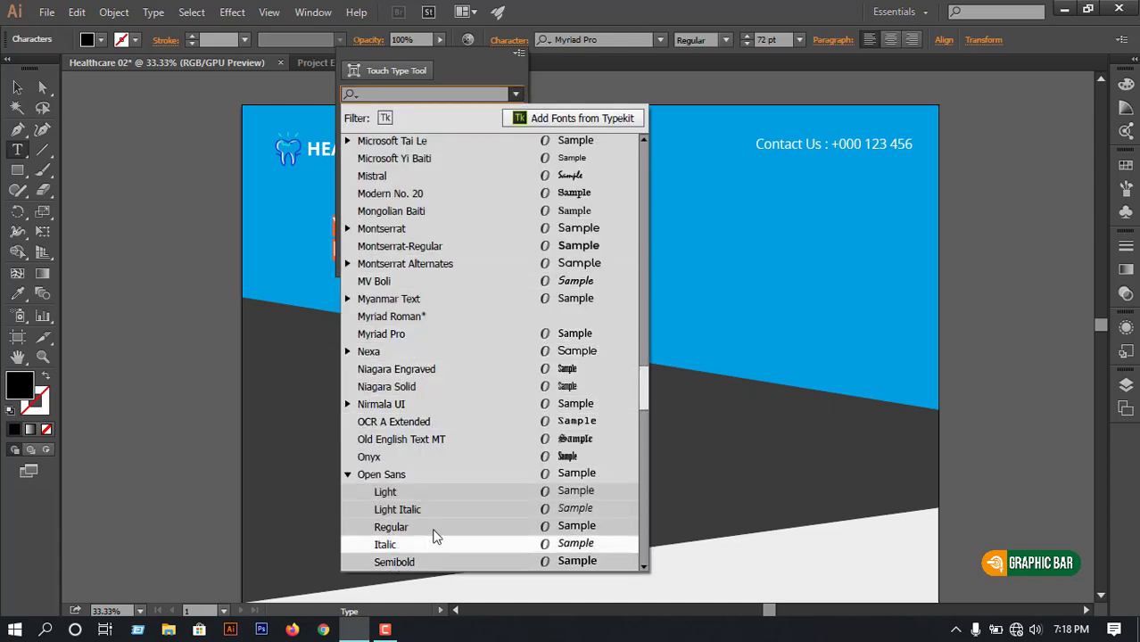
scroll(428, 489, "down", 3)
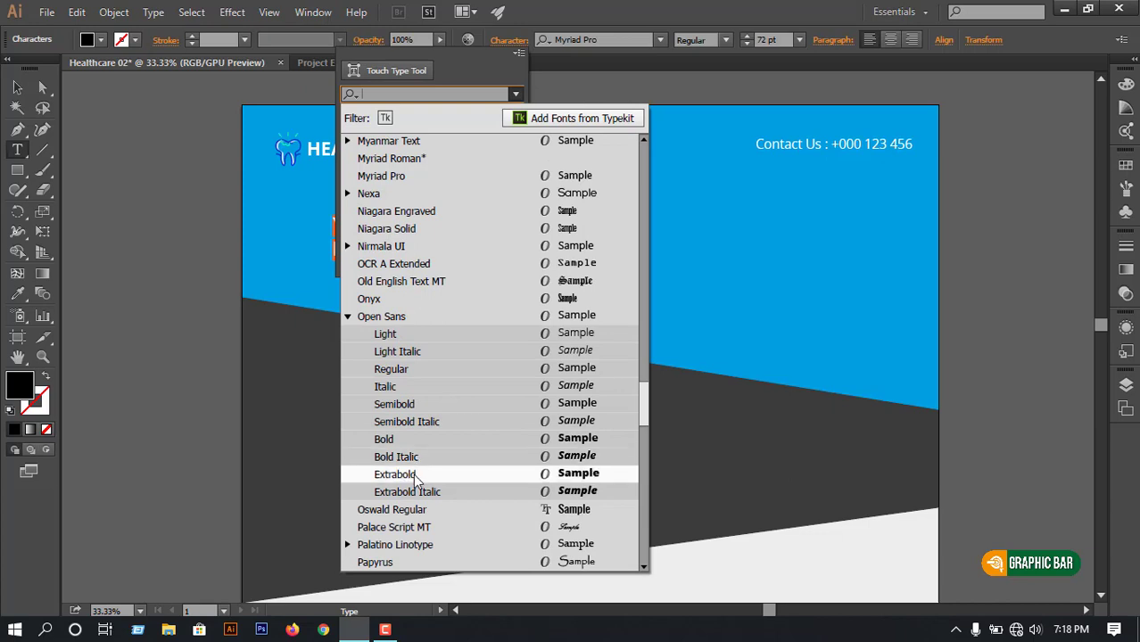
left_click(413, 474)
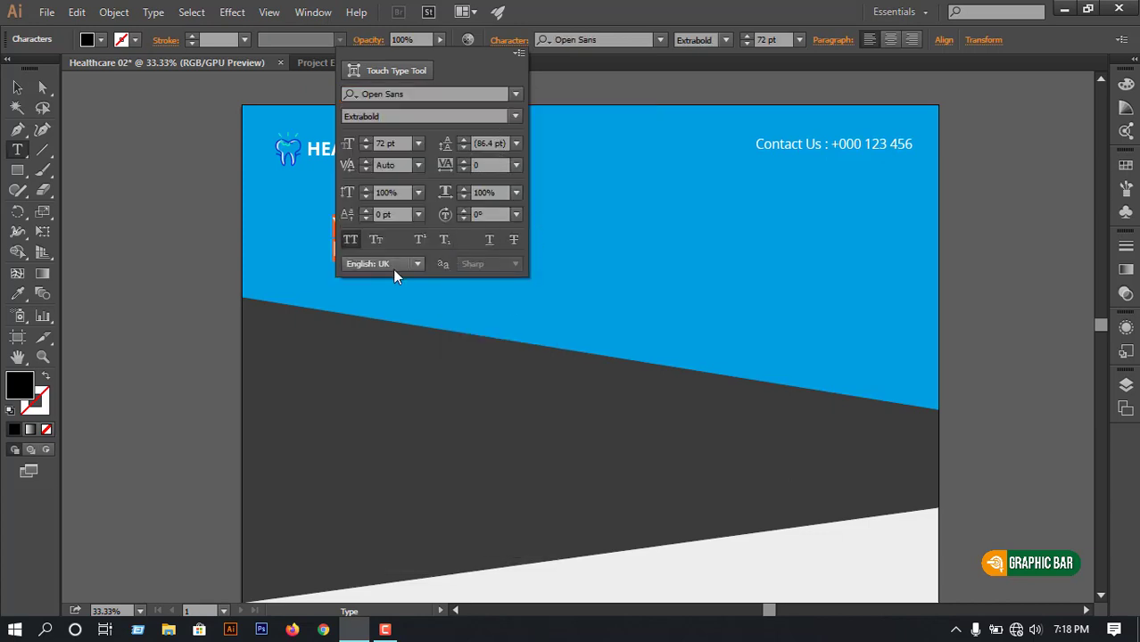
left_click(508, 42)
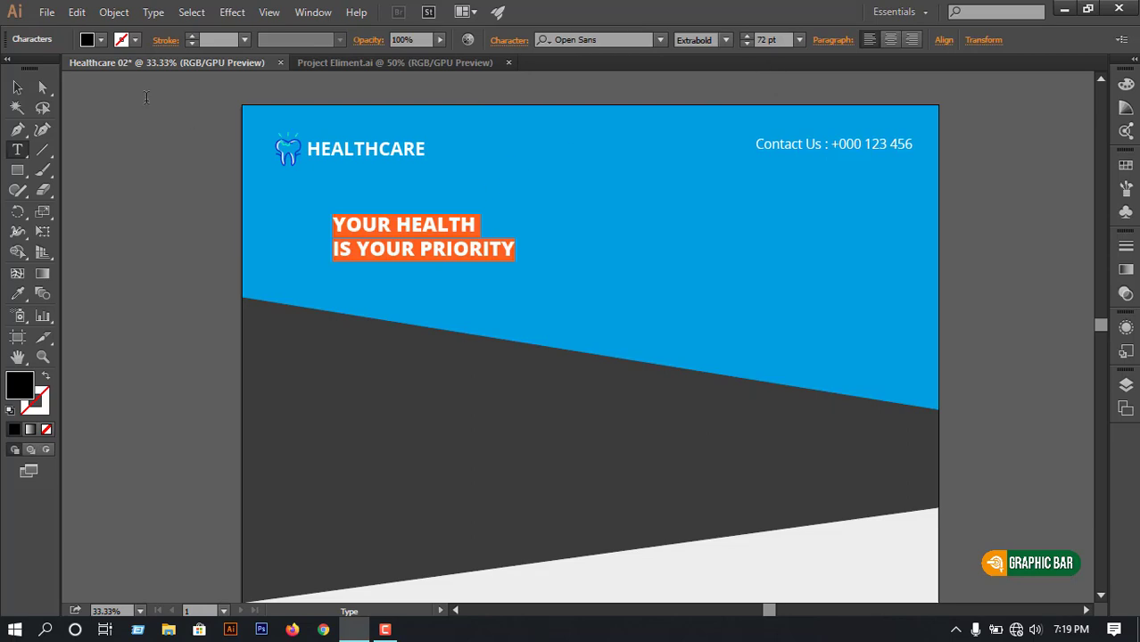
Enlarge the headline to about 130 pt and align it beneath the logo in the blue area
left_click(17, 86)
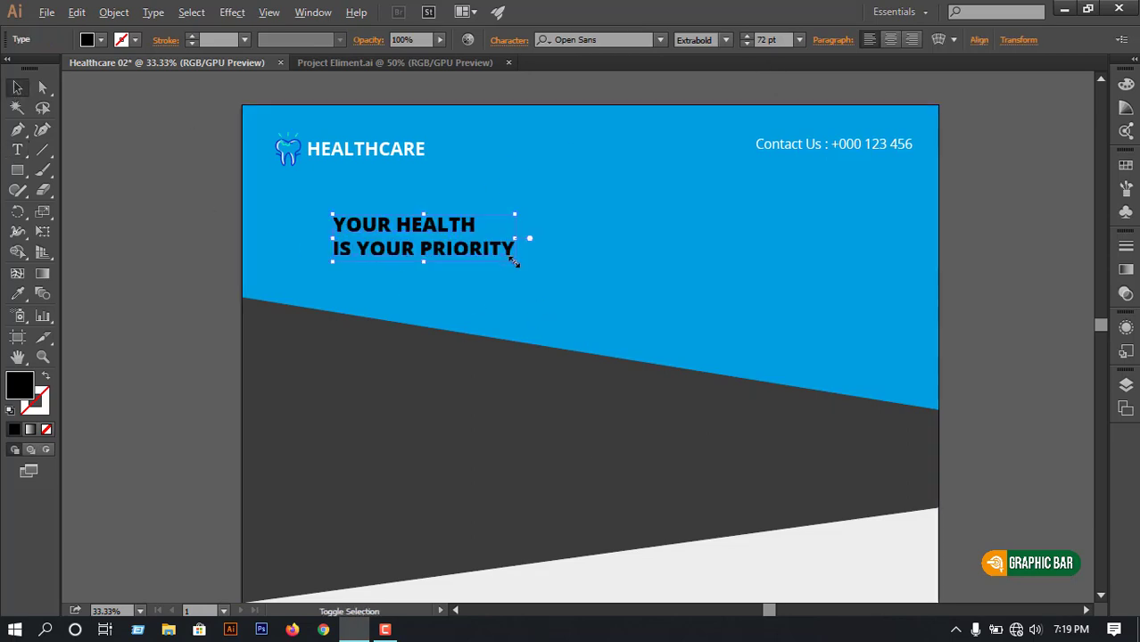
left_click_drag(515, 261, 589, 282)
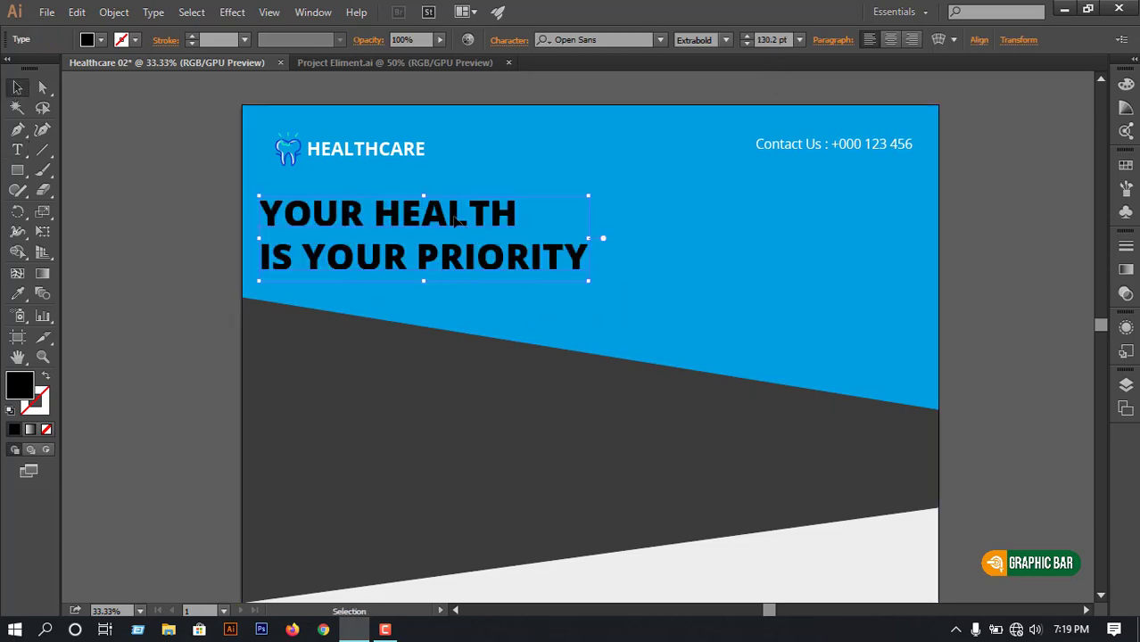
left_click_drag(455, 221, 489, 234)
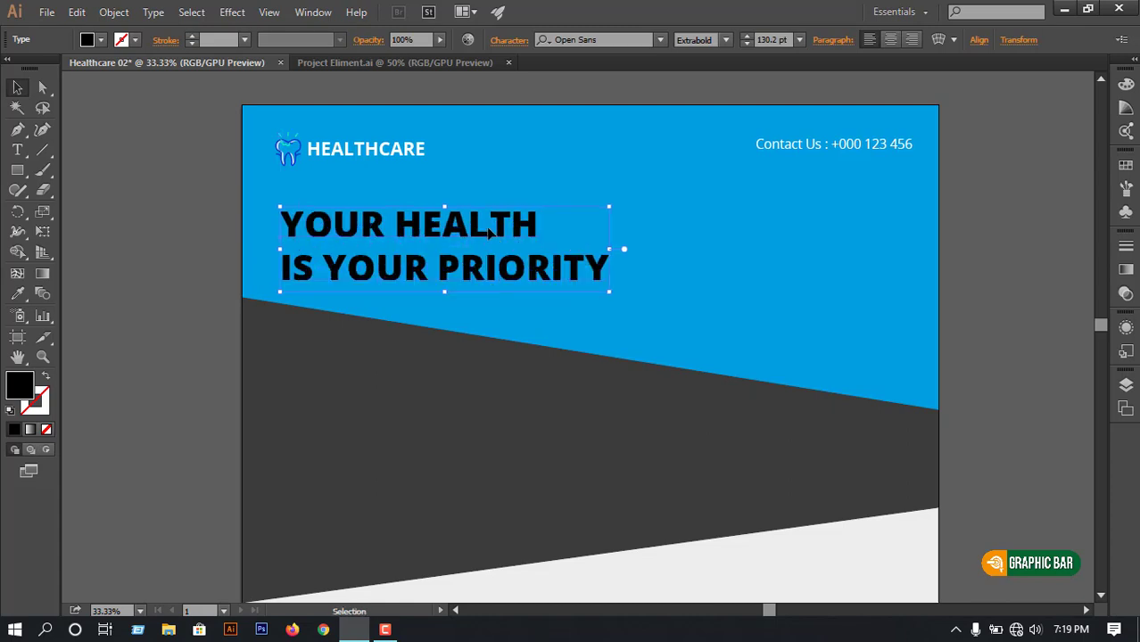
Fill the headline text with the lightest near-white grey swatch and deselect it
left_click(101, 40)
left_click(138, 119)
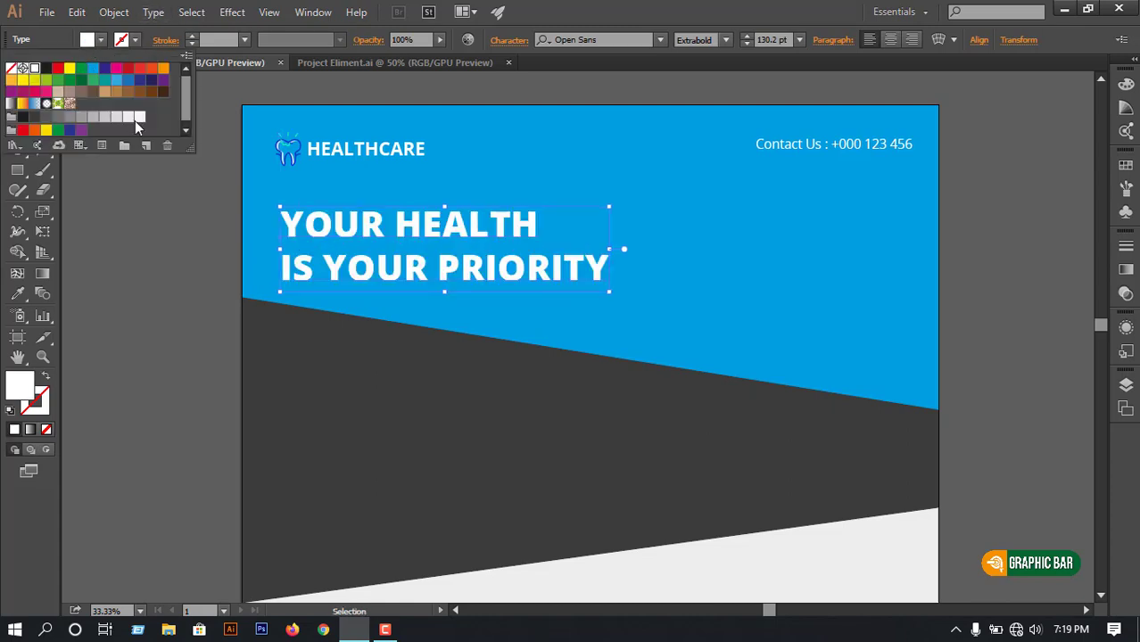
left_click(115, 234)
left_click(178, 268)
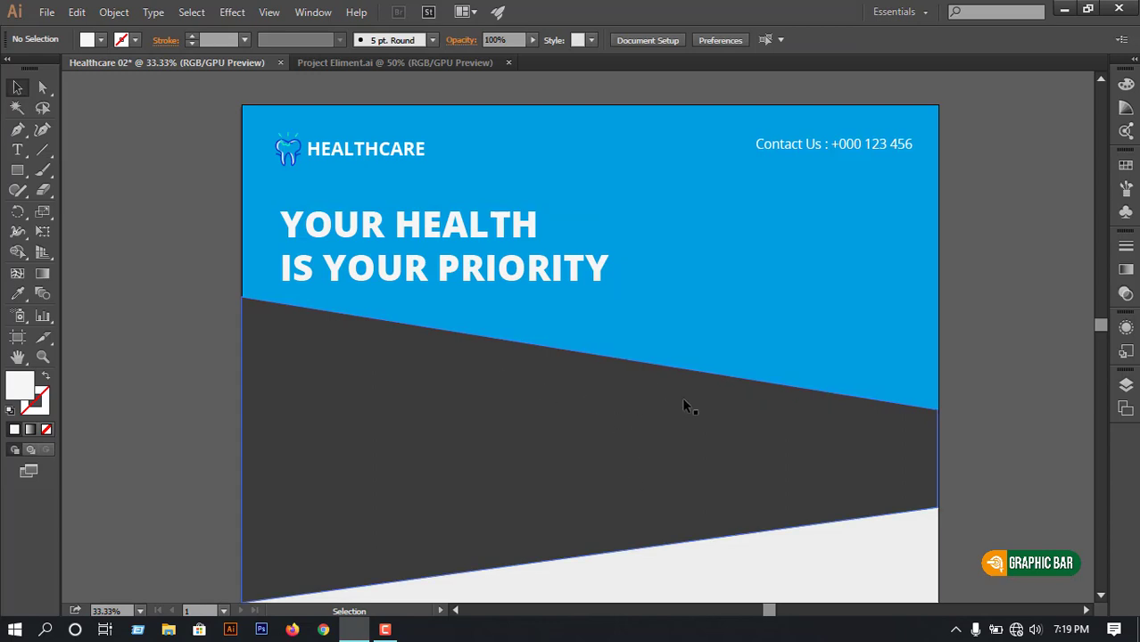
Inspect the font family, style and size of the Lorem Ipsum quote in Project Eliment.ai
scroll(596, 446, "down", 5)
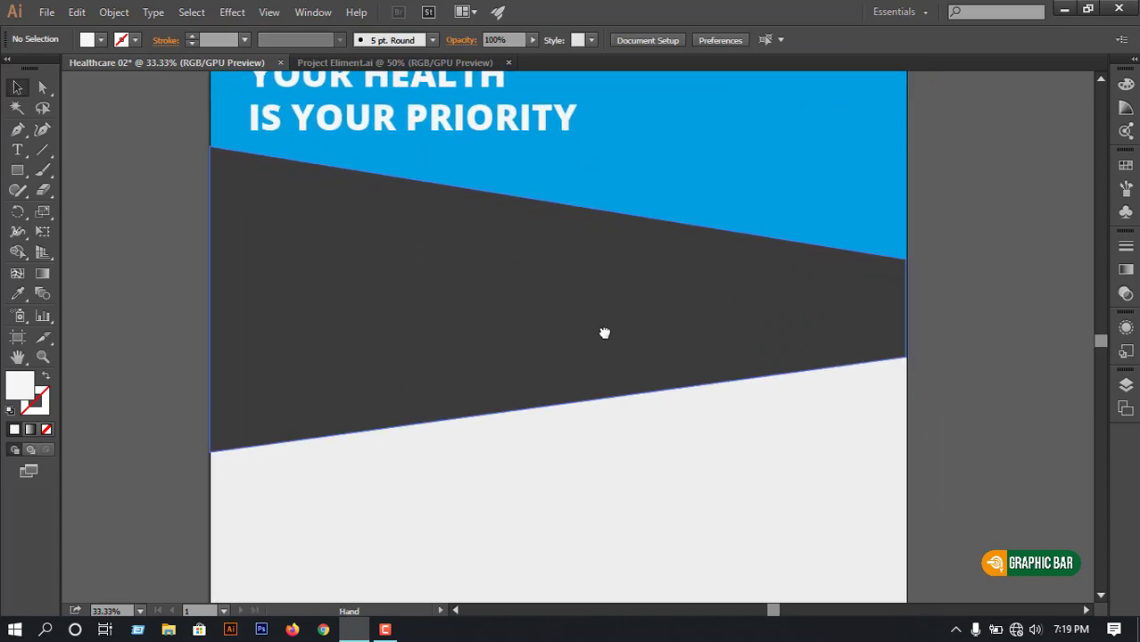
left_click(367, 61)
left_click(463, 435)
left_click(471, 450)
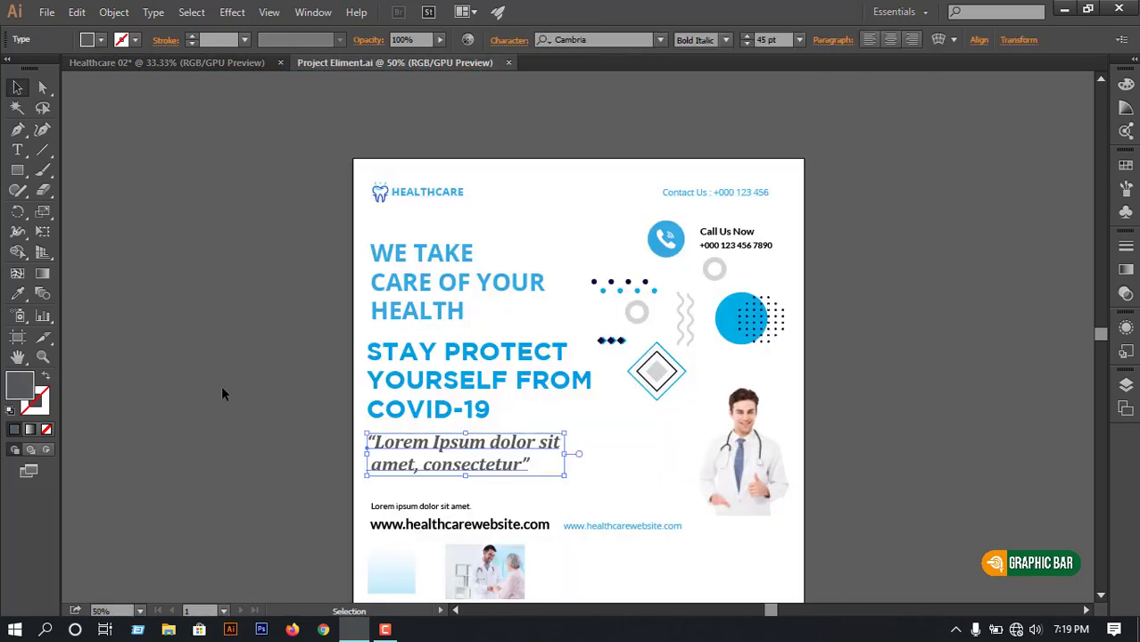
left_click(17, 152)
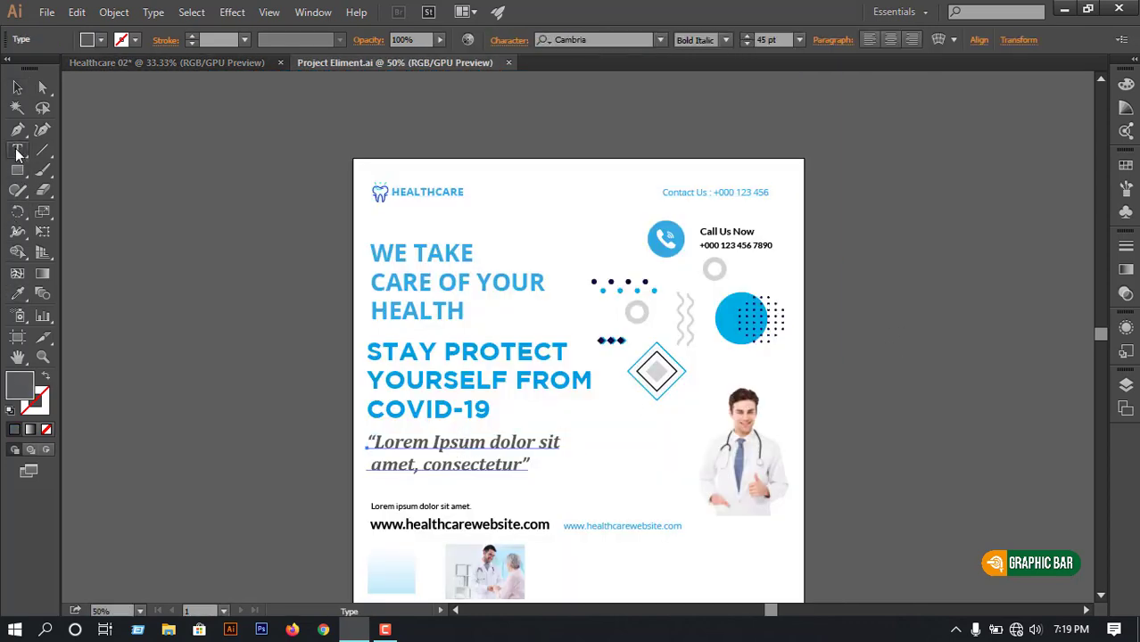
left_click(465, 443)
key("ctrl+a")
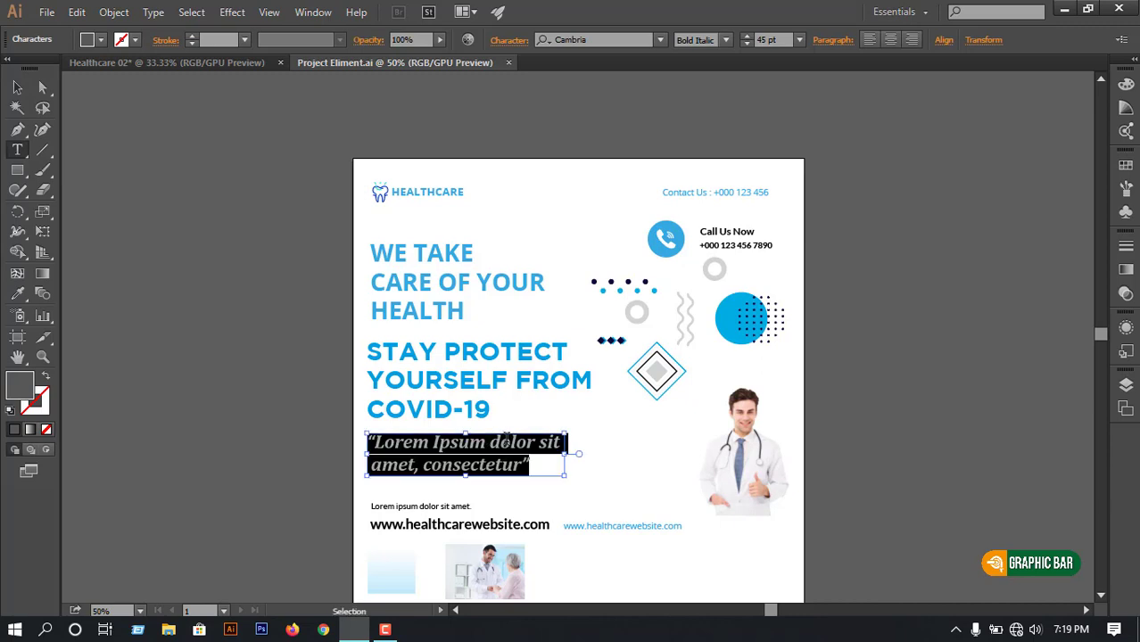
left_click(17, 86)
left_click(169, 62)
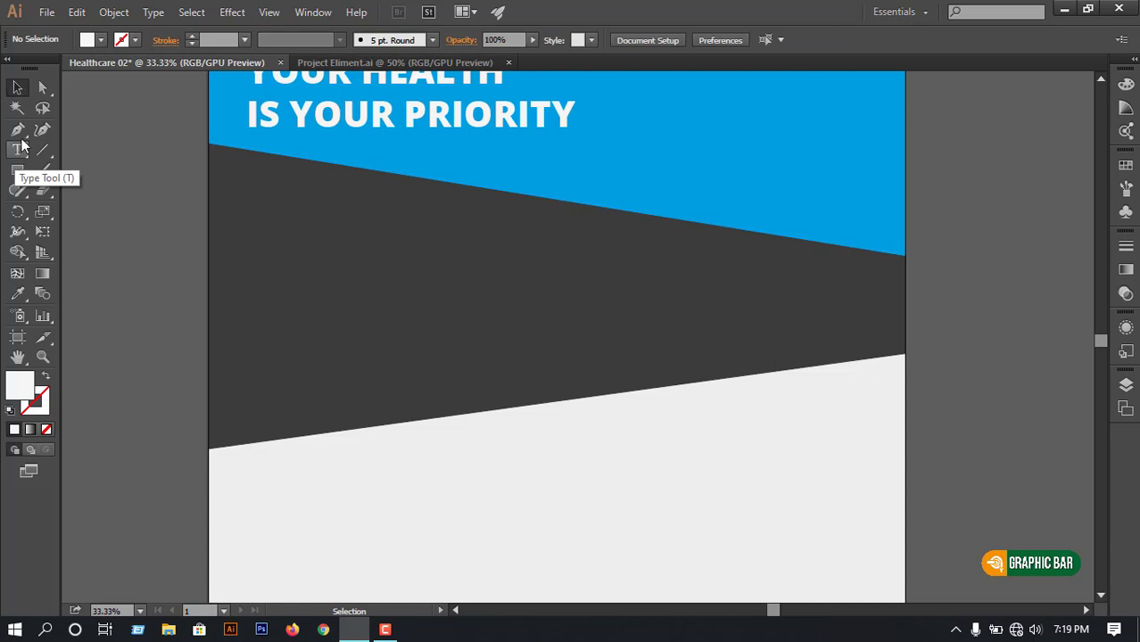
left_click(322, 63)
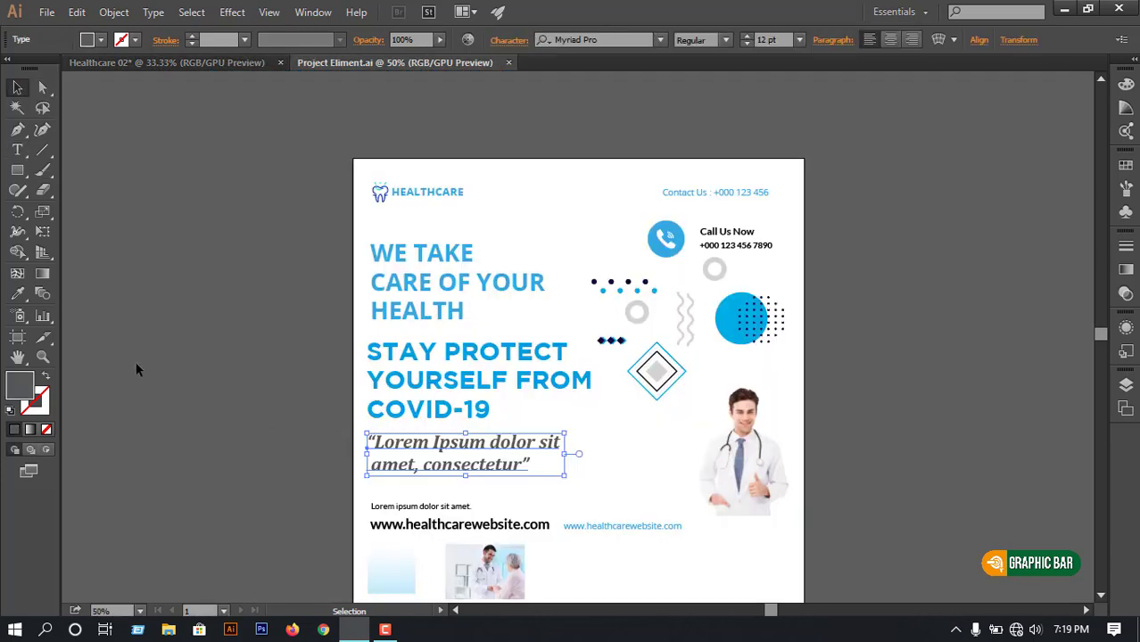
left_click(17, 150)
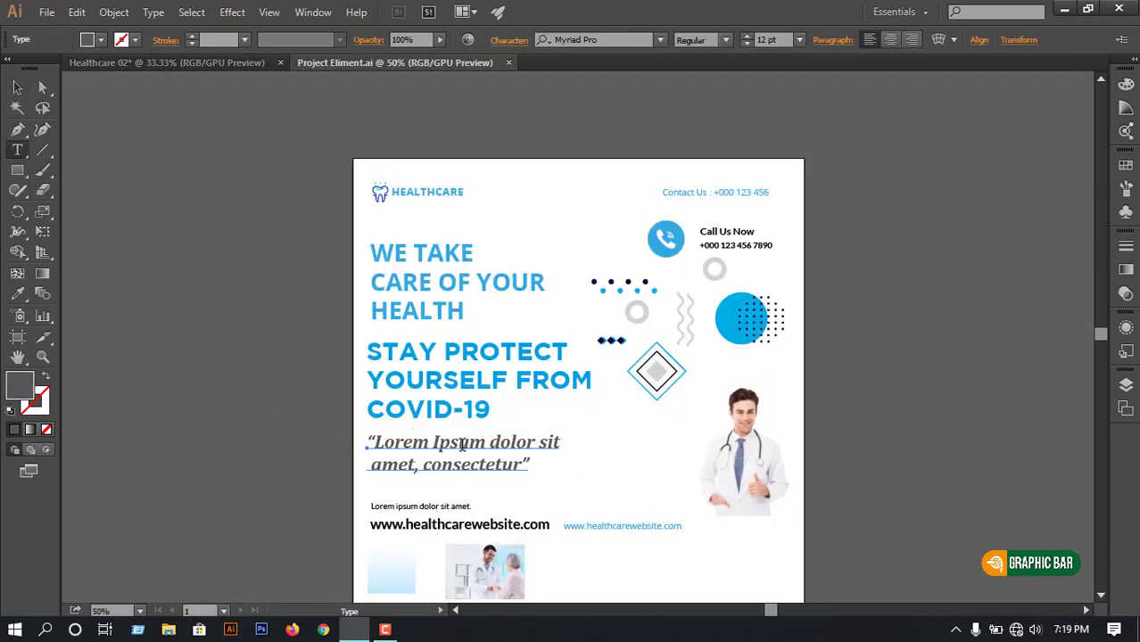
left_click(500, 425)
key("ctrl+a")
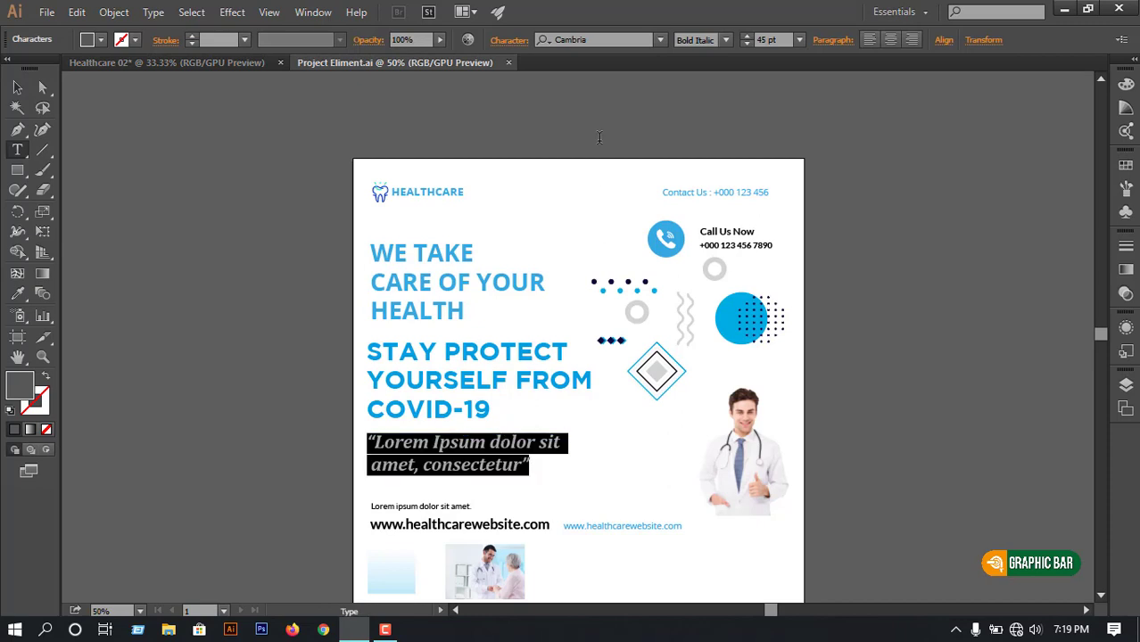
left_click(605, 39)
key("Tab")
key("Tab")
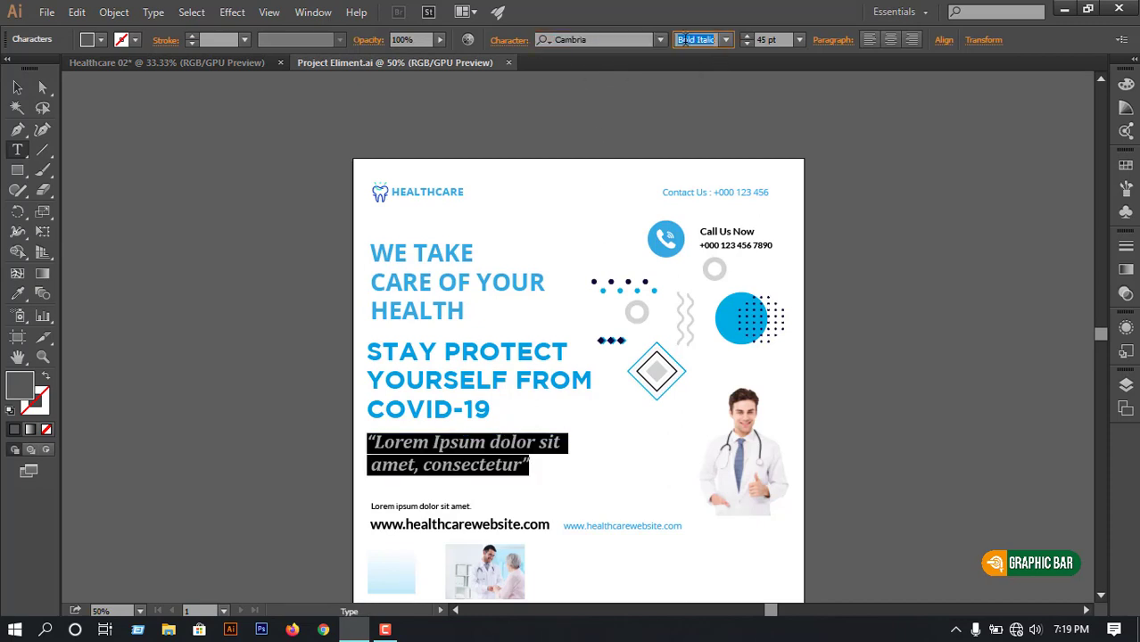
left_click(17, 88)
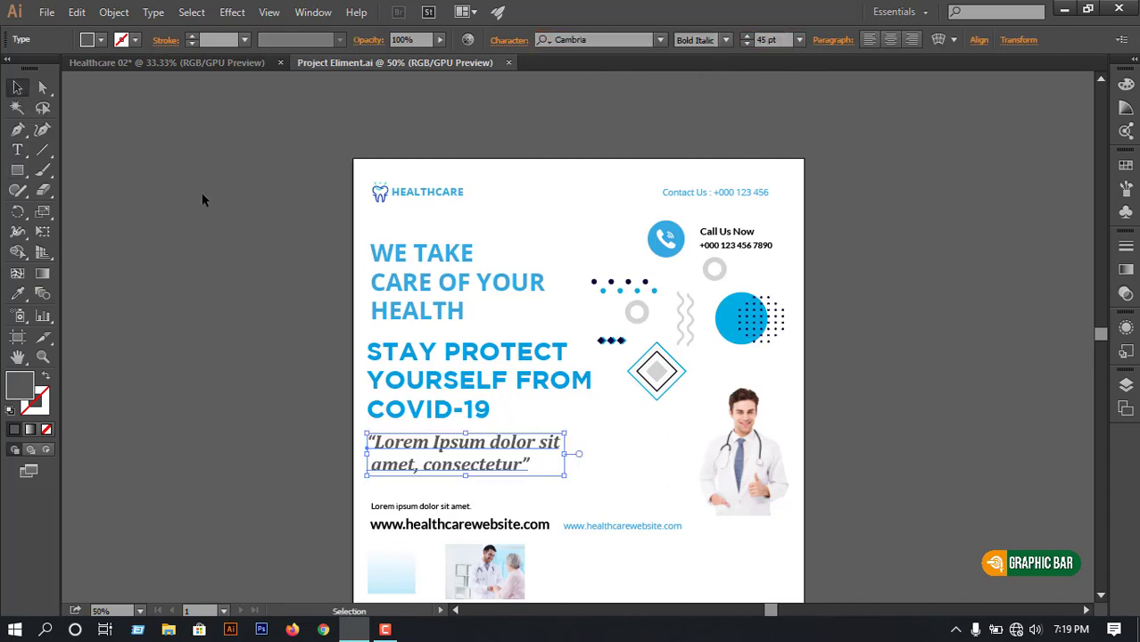
Bring the Lorem Ipsum quote into Healthcare 02's dark grey area and fill it with light grey C=0 M=0 Y=0 K=10
left_click(234, 445)
mouse_move(450, 452)
left_mouse_down()
mouse_move(227, 174)
mouse_move(186, 70)
left_mouse_up()
left_click_drag(351, 282, 351, 282)
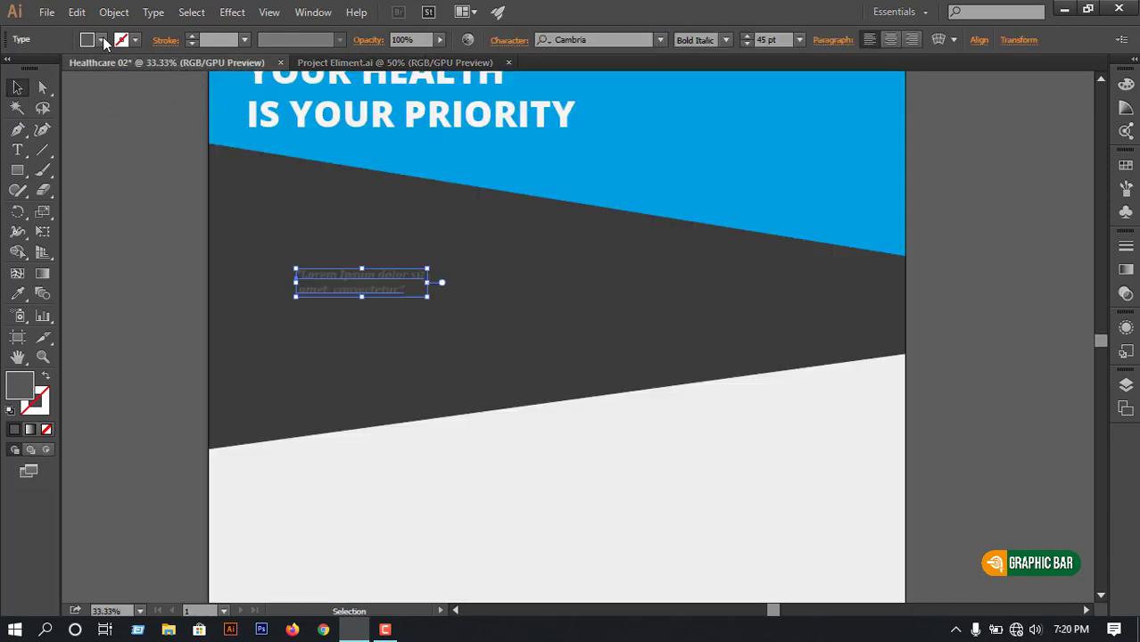
left_click(101, 39)
left_click(128, 118)
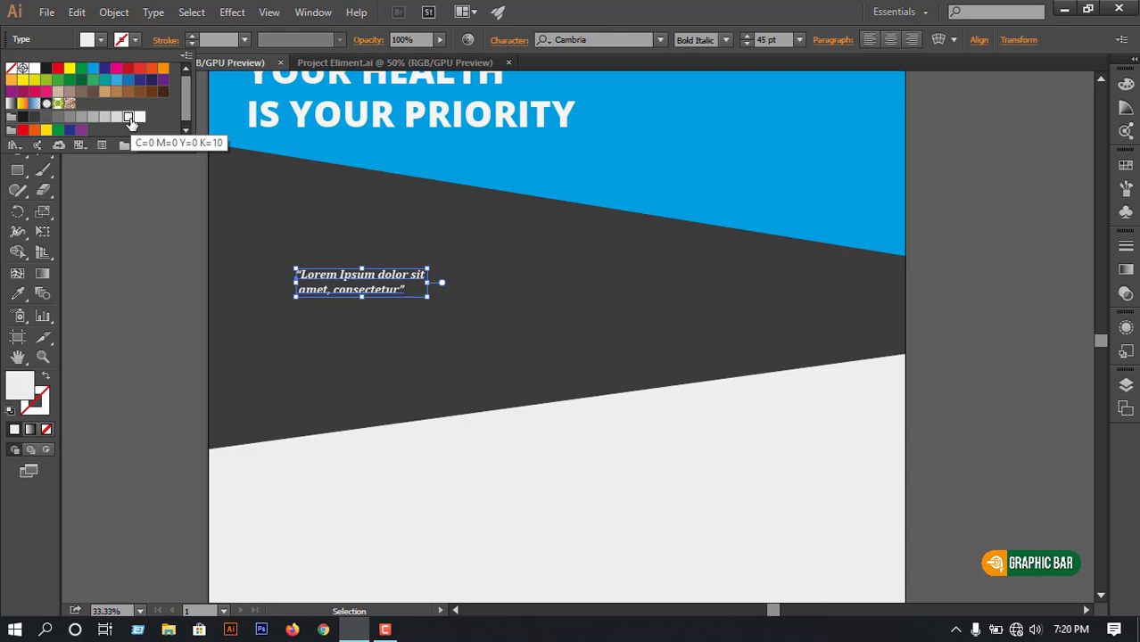
Enlarge the quote to about 81.6 pt and position it in the left part of the dark grey area
left_click_drag(428, 269, 451, 300)
left_click_drag(524, 284, 502, 282)
left_click(427, 297)
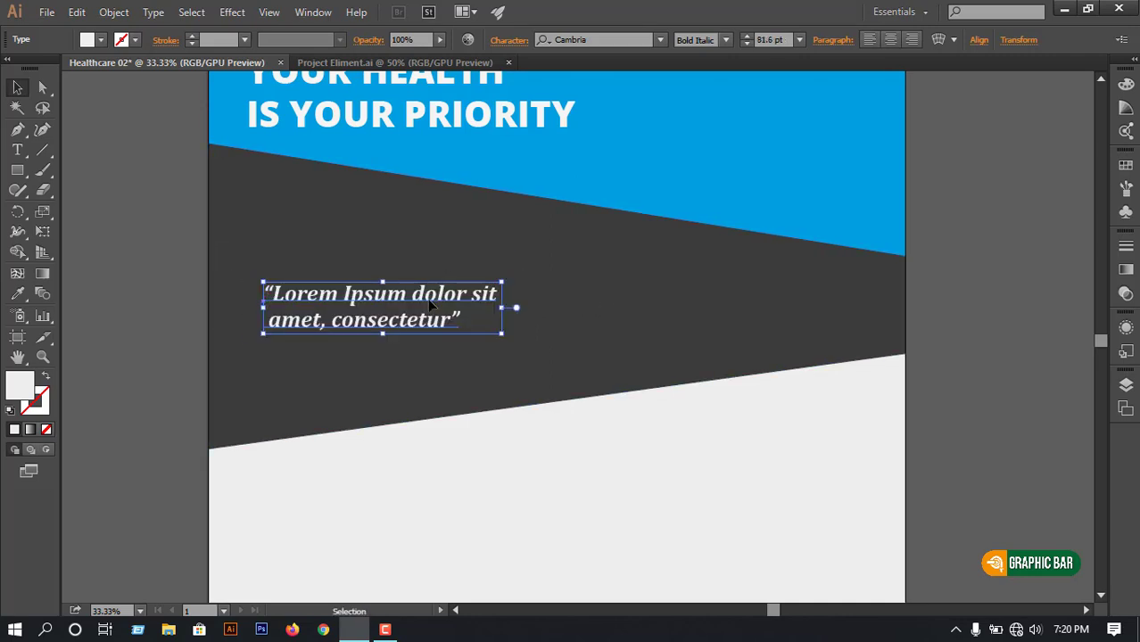
left_click(149, 301)
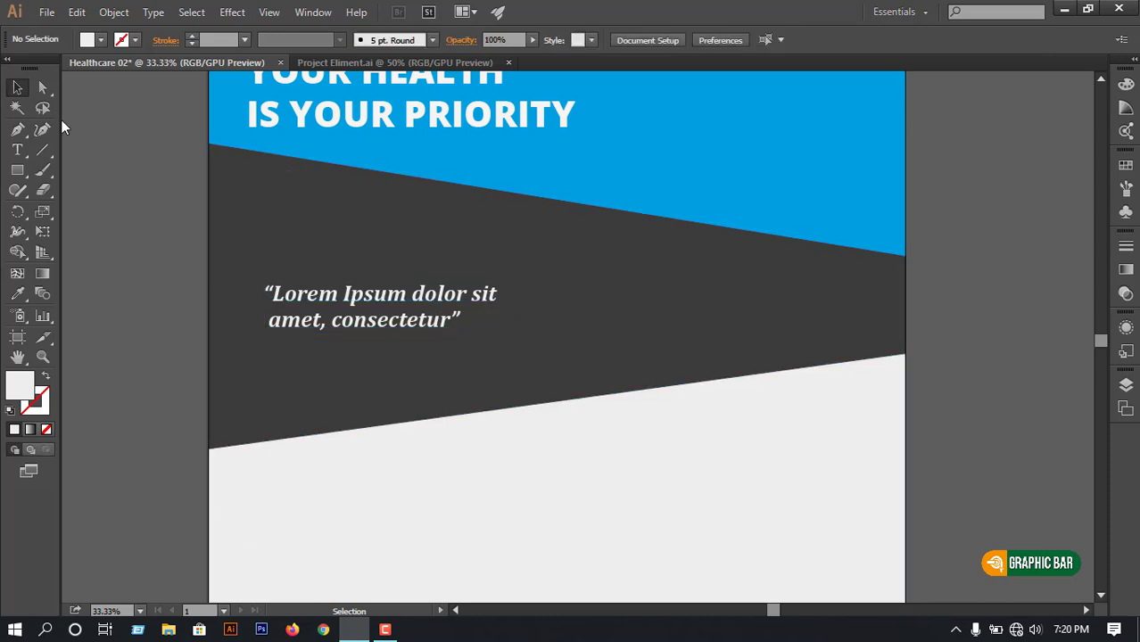
Draw a light grey rounded rectangle about 513 by 107 pt on the pasteboard beside the artboard and deselect it
left_click_drag(17, 170, 81, 189)
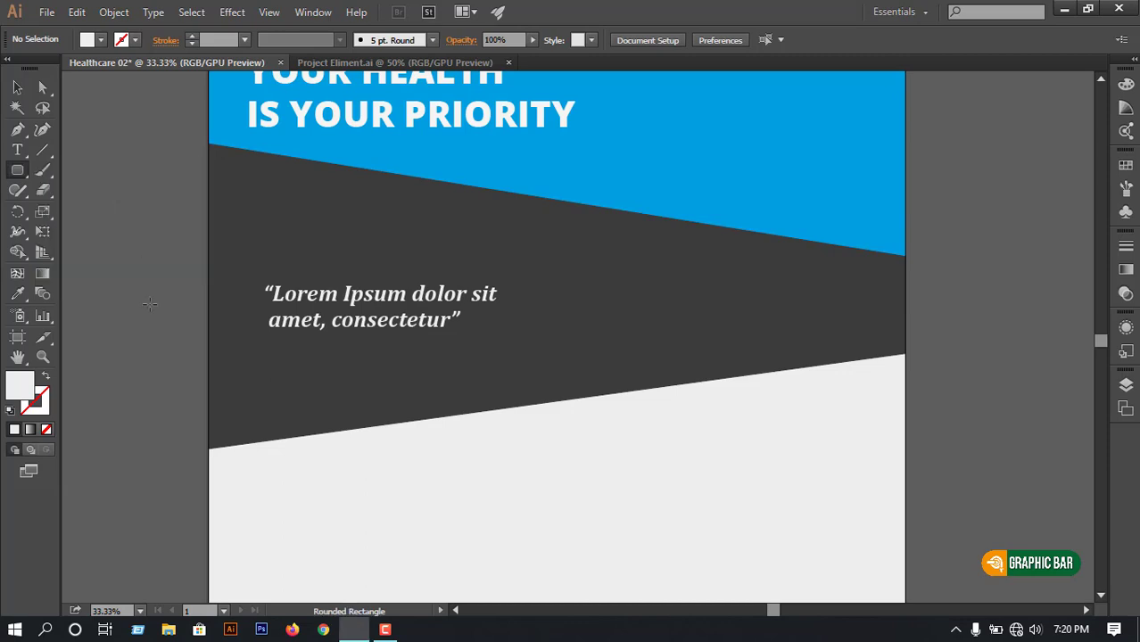
scroll(218, 353, "left", 3)
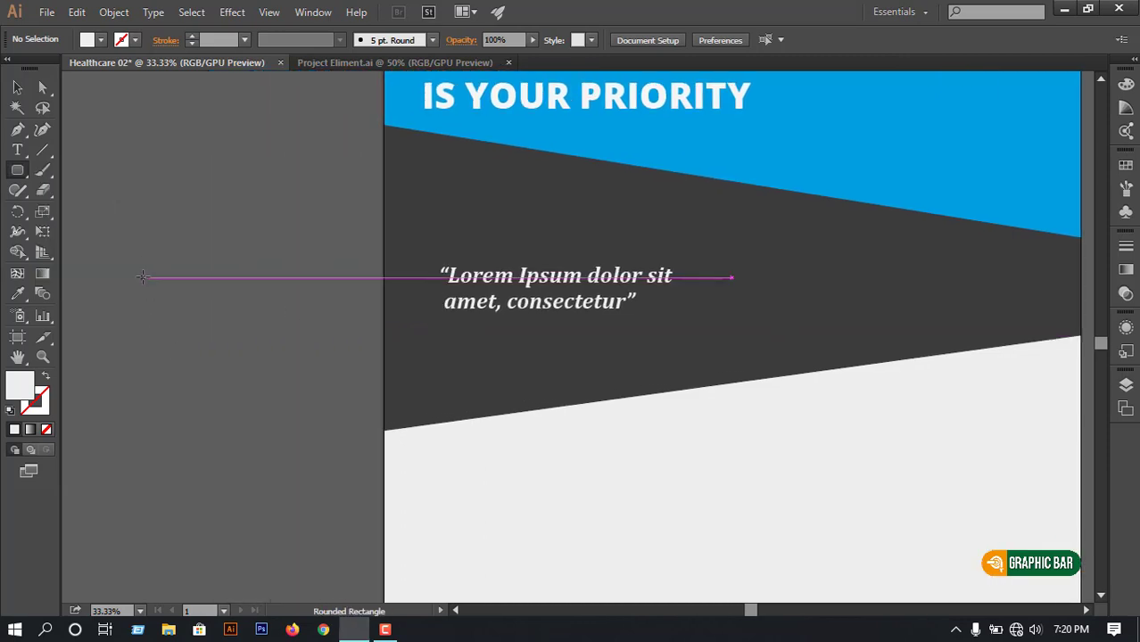
left_click_drag(143, 278, 286, 295)
key("v")
left_click(168, 262)
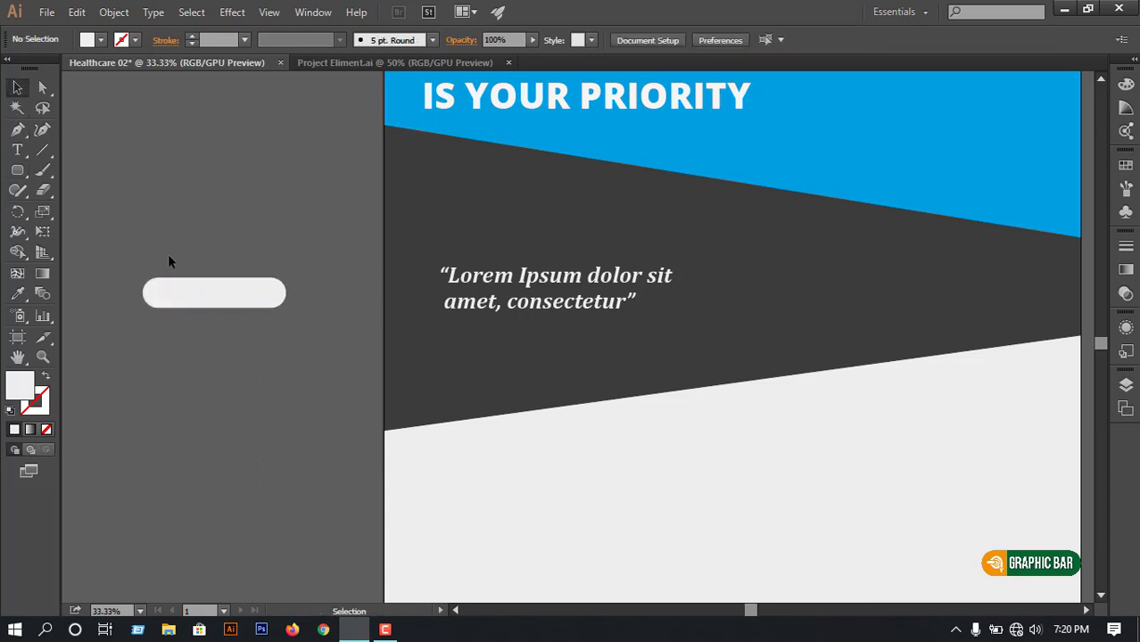
Add the text LEARN MORE on the pasteboard below the rounded rectangle and set it in Open Sans Semibold
left_click(20, 153)
left_click(165, 412)
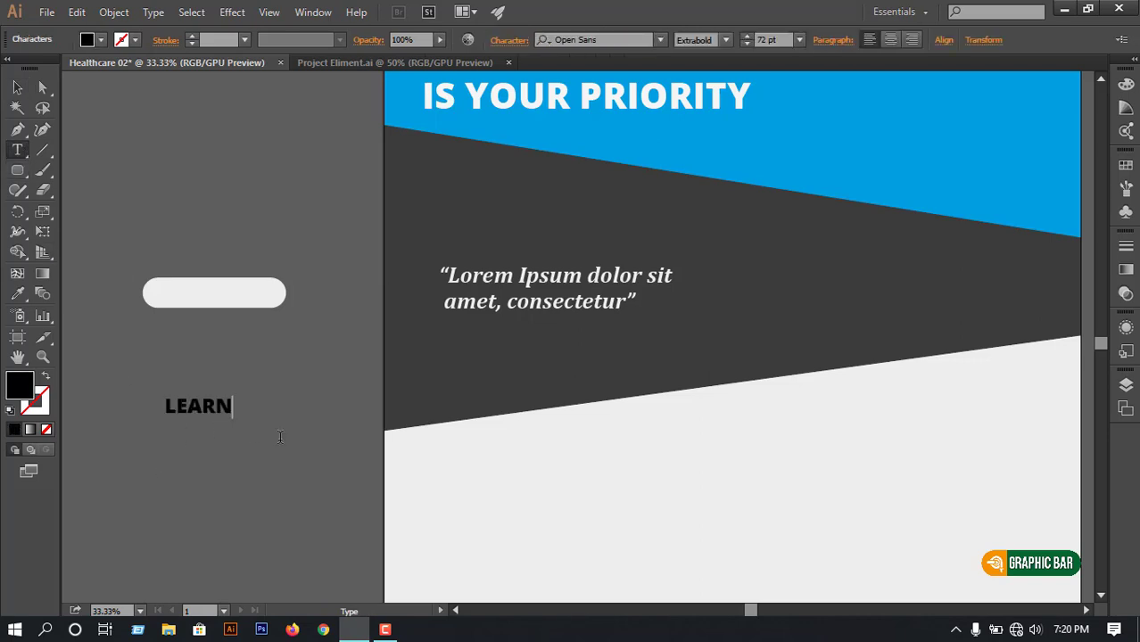
type("LEARN MORE")
key("ctrl+a")
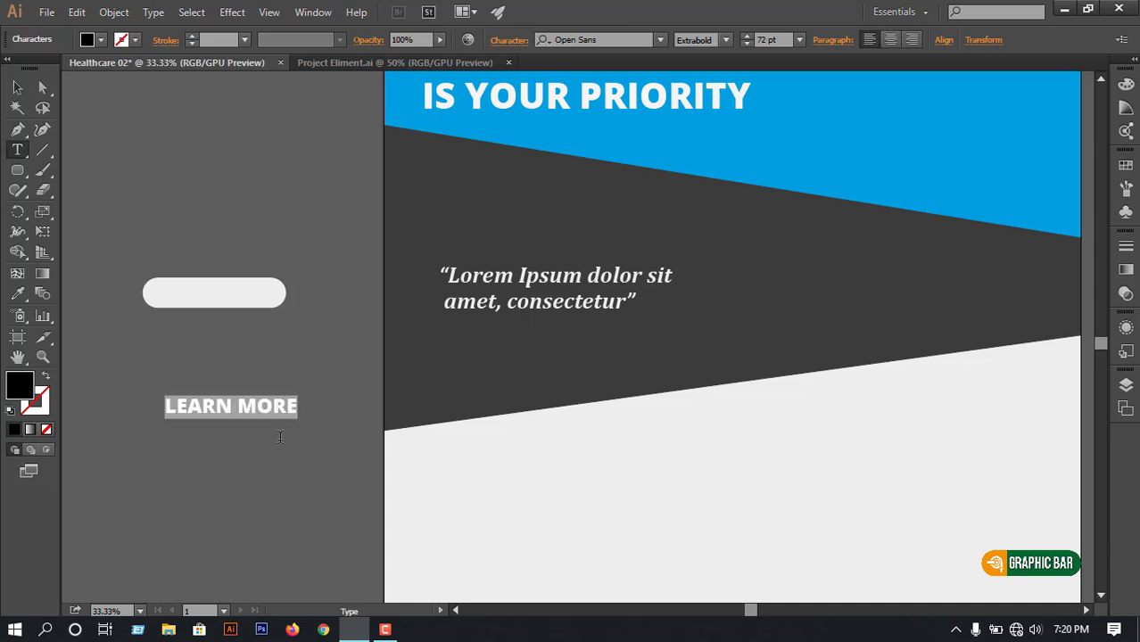
left_click(728, 40)
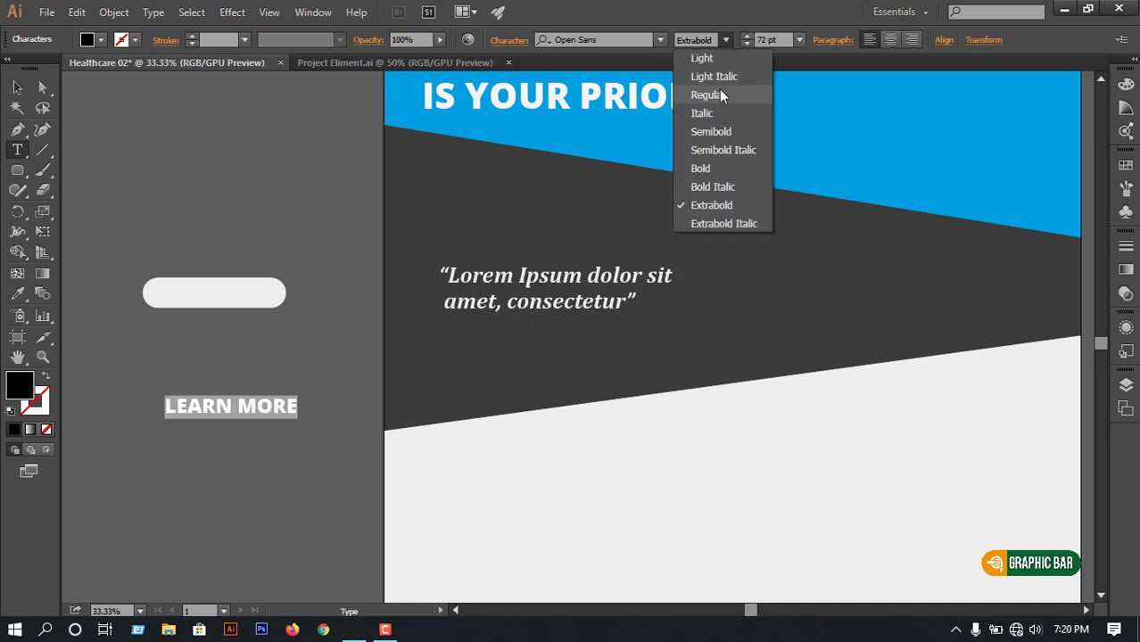
left_click(720, 134)
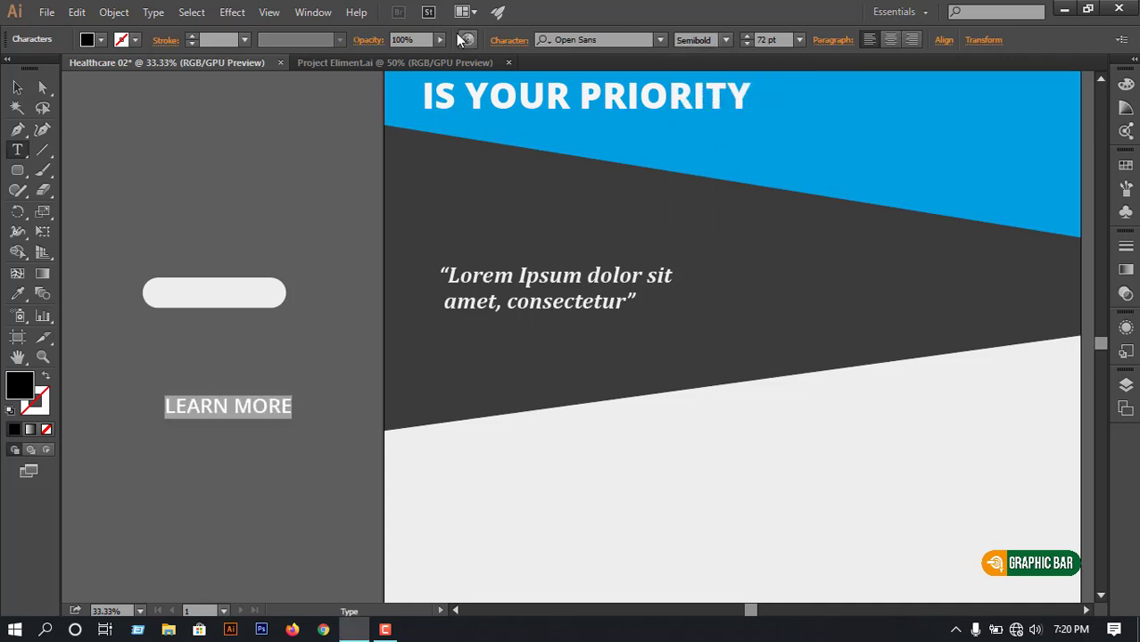
left_click(103, 40)
key("Escape")
key("Escape")
Fill the rounded rectangle with the blue sampled from the artboard's upper area and deselect it
left_click(243, 270)
left_click(239, 290)
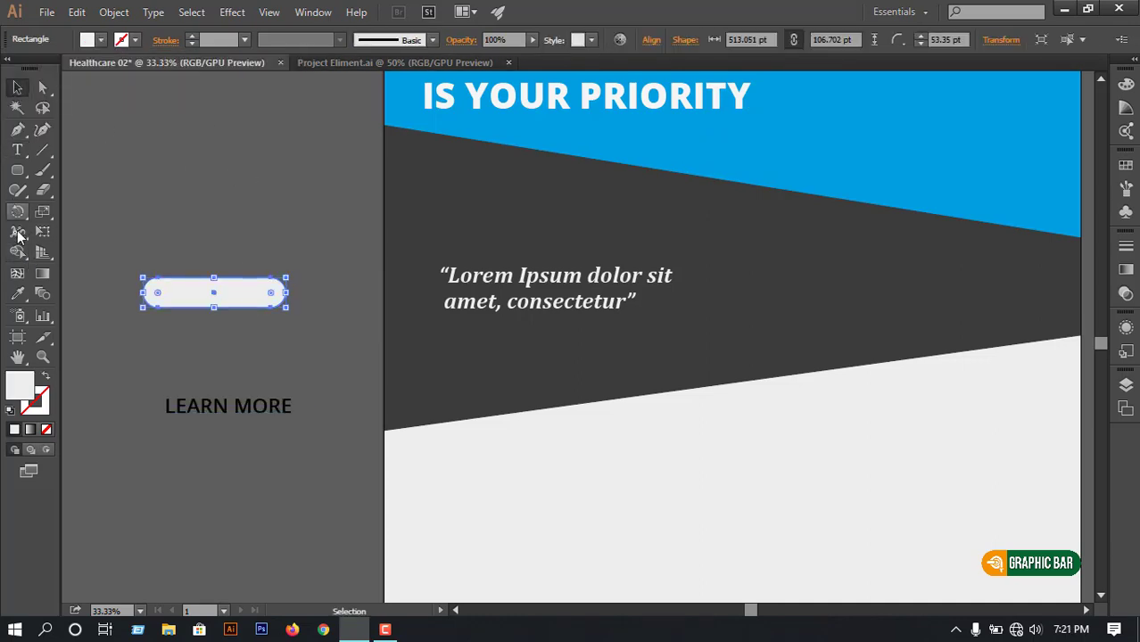
left_click(17, 294)
left_click(874, 162)
key("v")
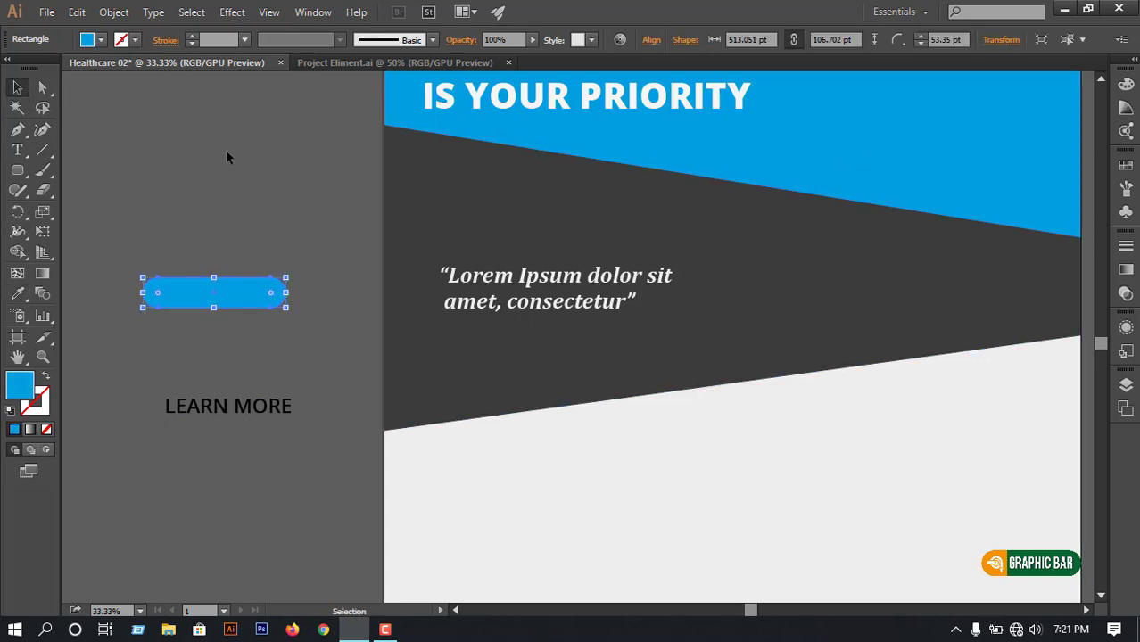
left_click(225, 150)
Place the LEARN MORE text on the blue rounded rectangle at 48 pt and fill it with the near-white swatch
left_click_drag(244, 409, 251, 295)
left_click(800, 39)
left_click(820, 295)
left_click(411, 240)
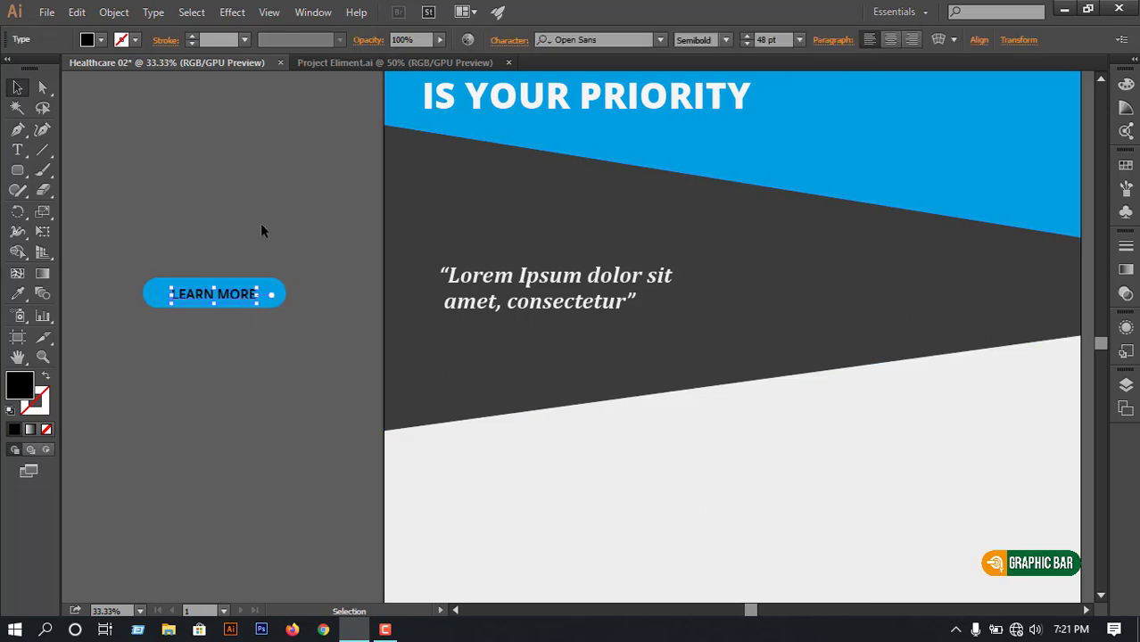
left_click(101, 39)
left_click(142, 125)
left_click(264, 339)
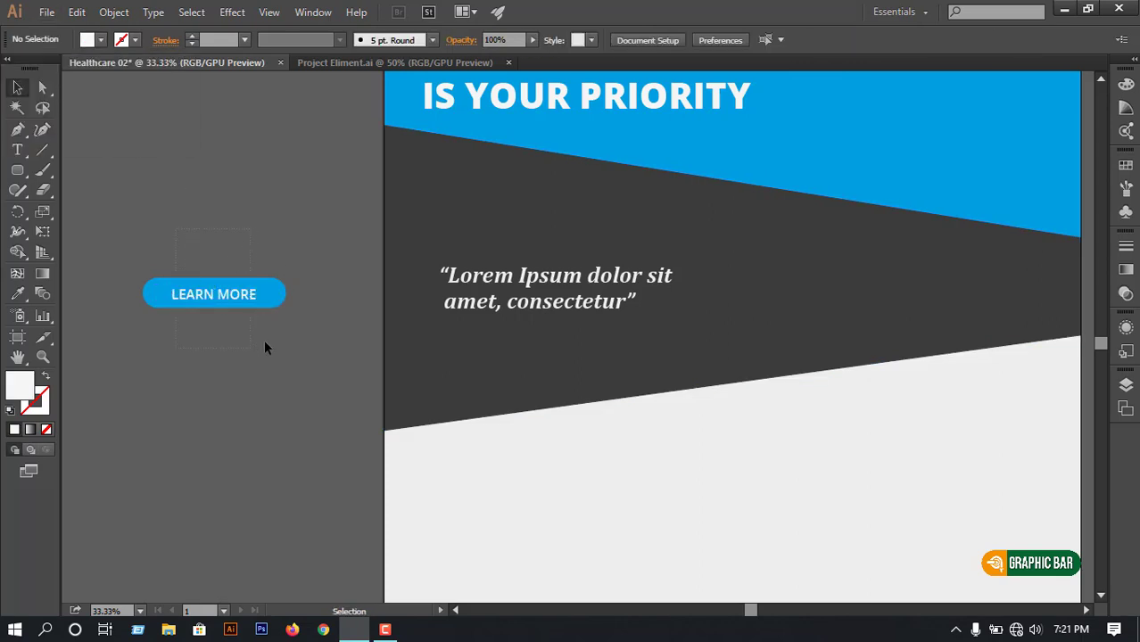
Align the vertical centres of the LEARN MORE text and the blue rounded rectangle and group them as a button
left_click_drag(265, 339, 178, 268)
left_click(626, 39)
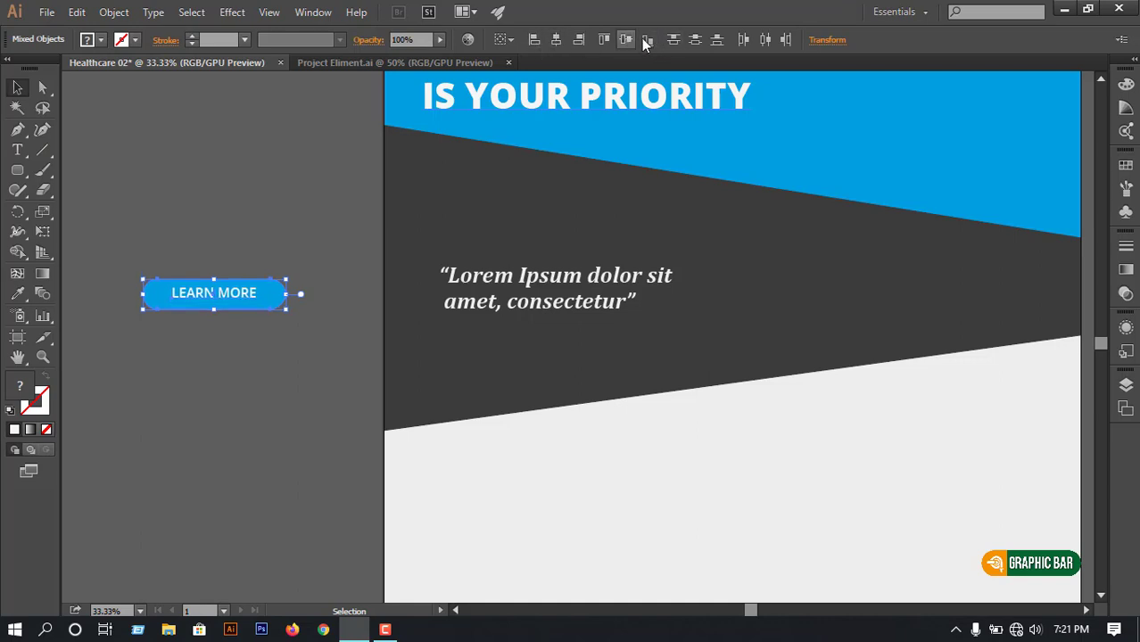
left_click(159, 244)
left_click_drag(158, 243, 281, 328)
key("ctrl+g")
left_click(247, 194)
Place the LEARN MORE button on the dark grey area's lower edge, enlarged and rotated to follow the edge's slope
left_click_drag(254, 293, 661, 362)
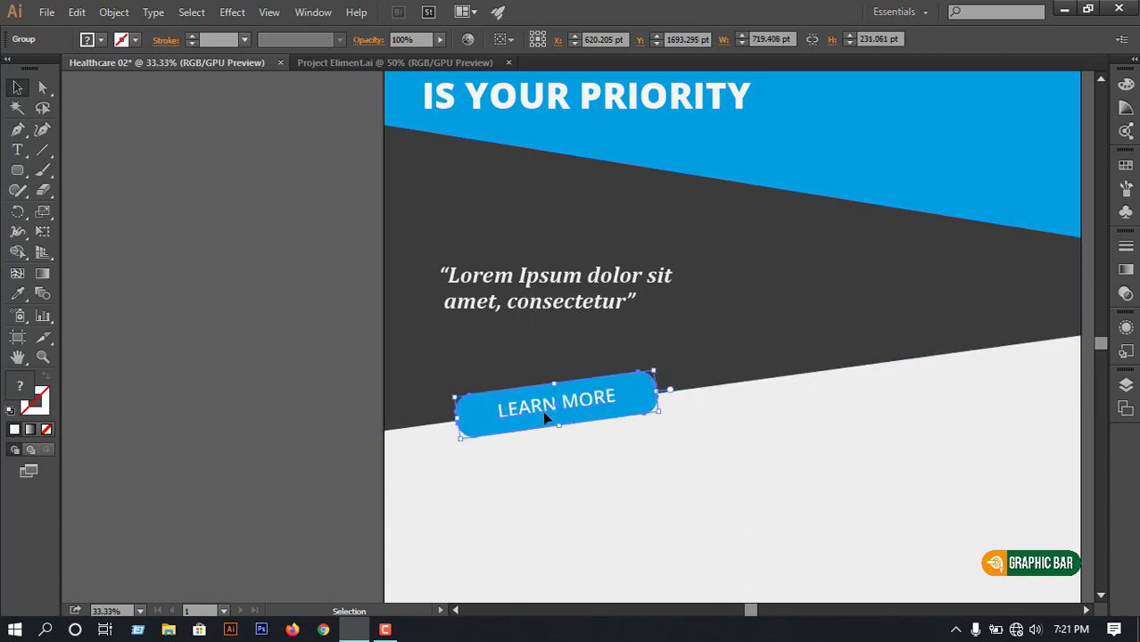
key("Down")
key("Down")
key("Down")
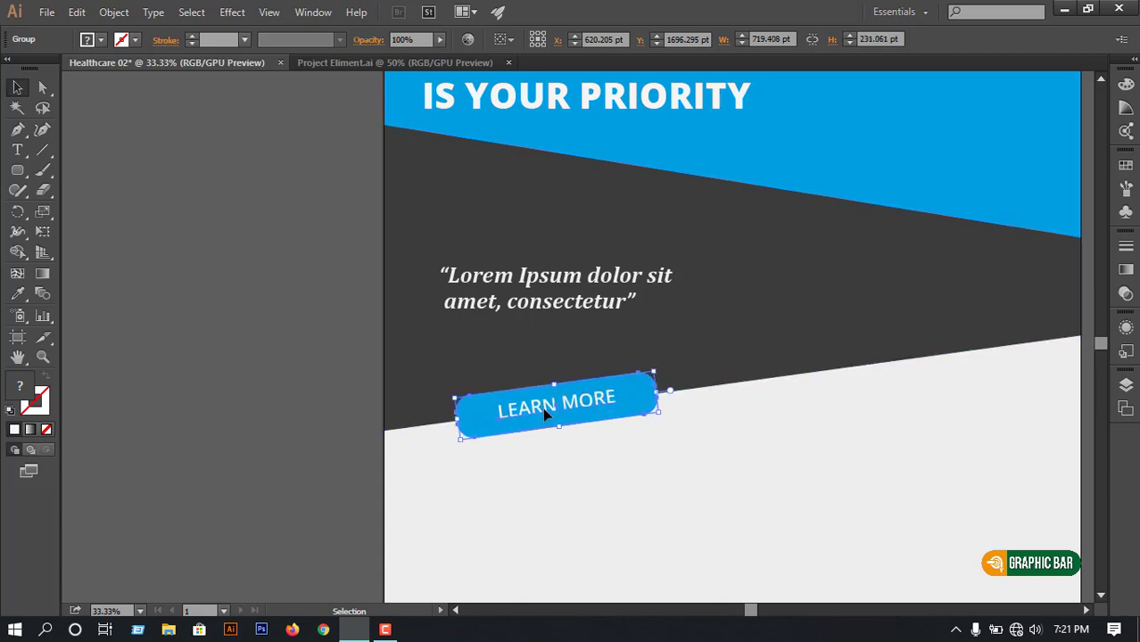
left_click_drag(547, 413, 553, 411)
left_click(291, 359)
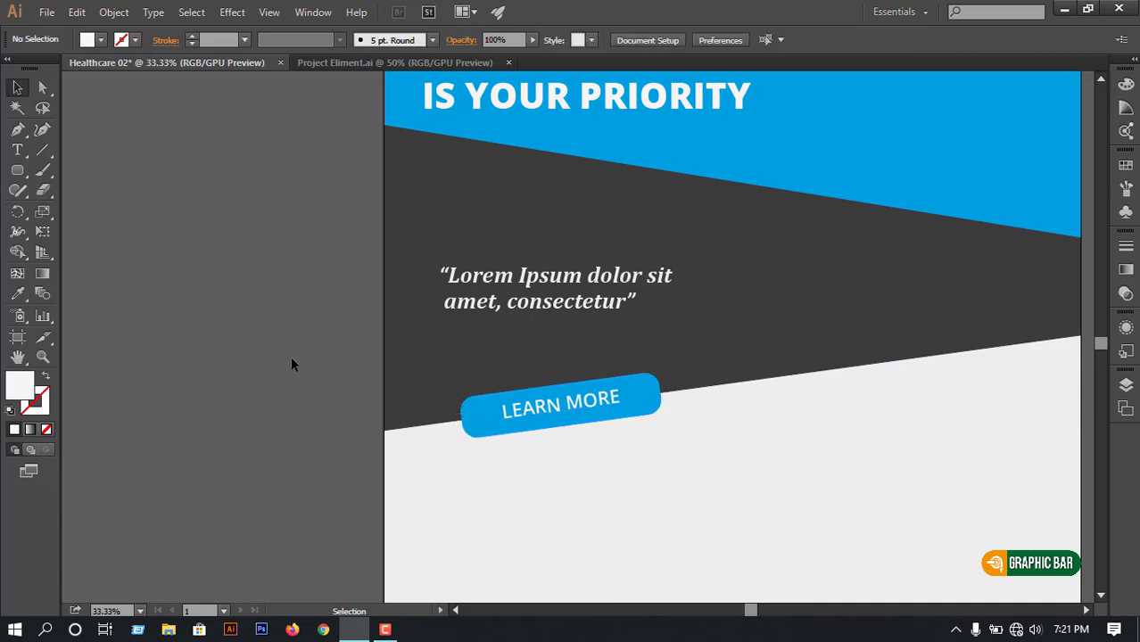
Lower the light grey area's upper-right corner straight down along the artboard edge to about Y 1613 pt
key("ctrl+minus")
key("ctrl+minus")
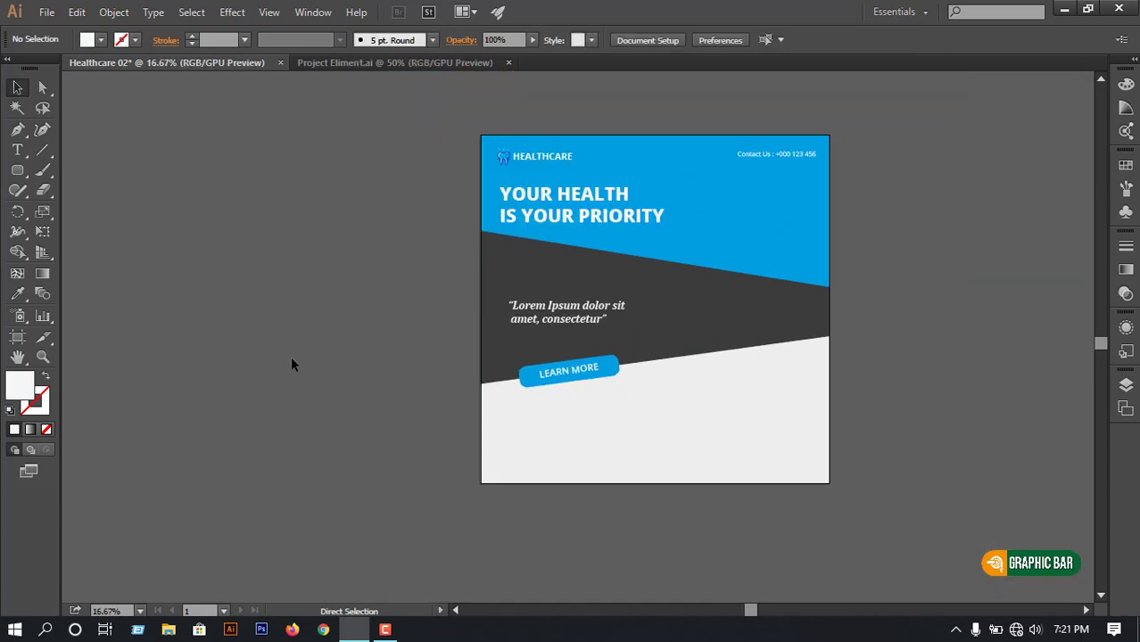
left_click(646, 420)
left_click(42, 87)
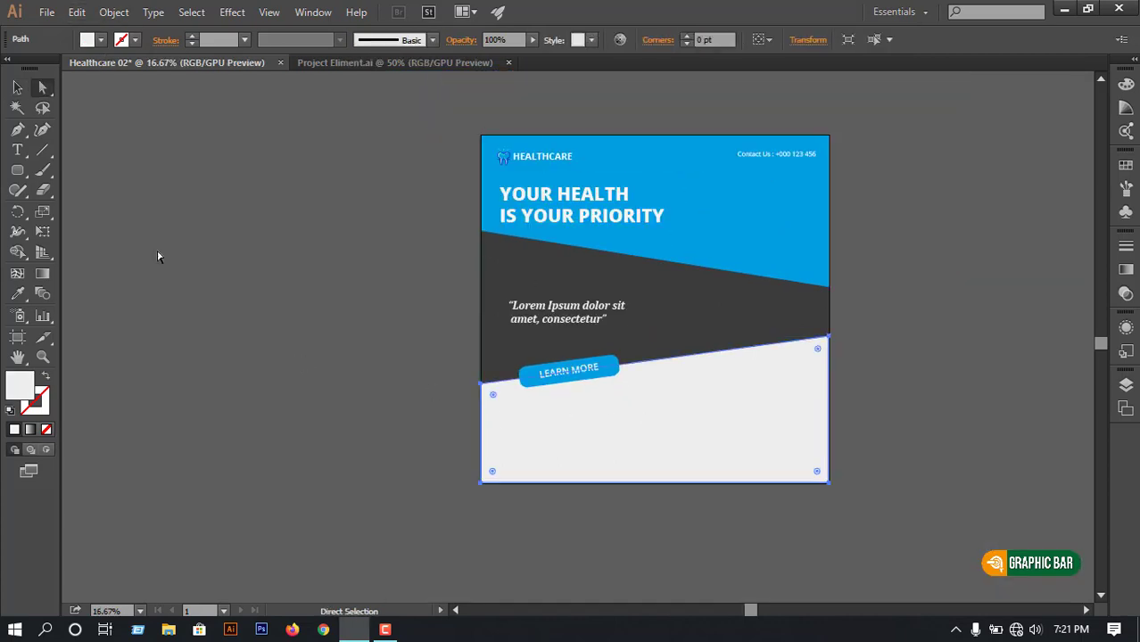
left_click(158, 255)
left_click(797, 372)
key("ctrl+plus")
key("ctrl+plus")
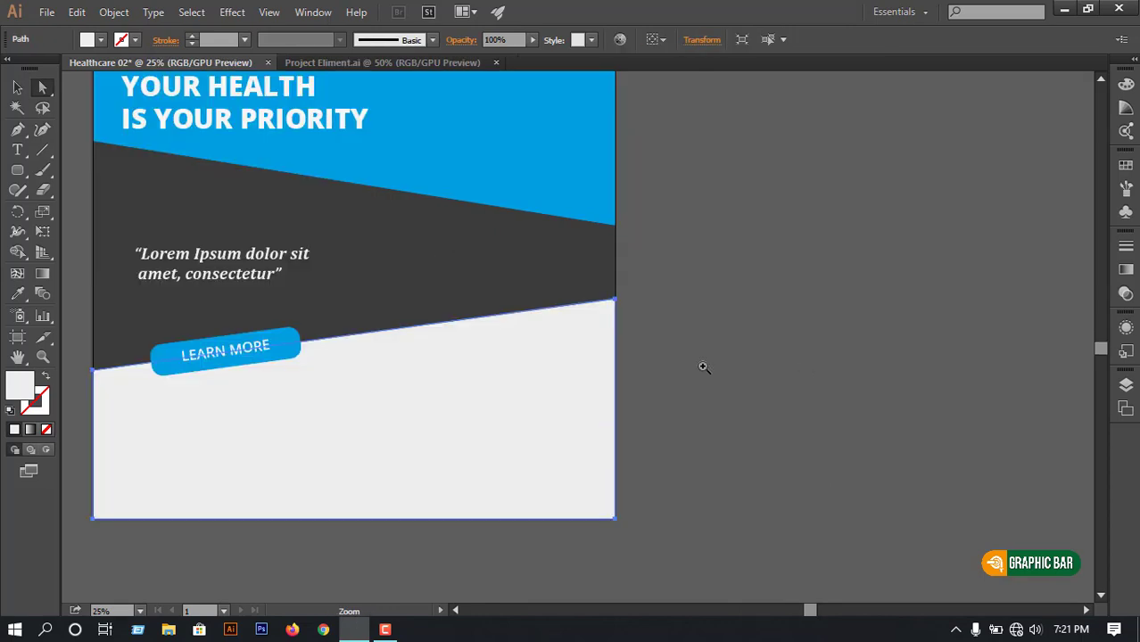
left_click_drag(553, 274, 556, 324)
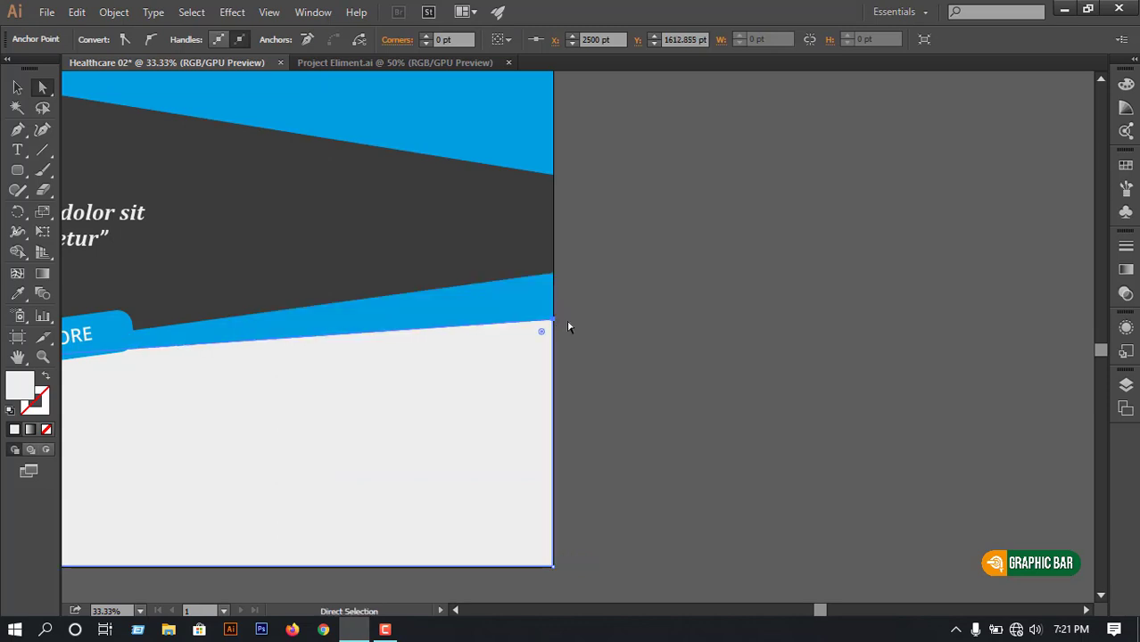
left_click(557, 375)
Lower the light grey area's upper-left corner along the artboard edge to leave a sloping blue band above it
left_click_drag(387, 402, 649, 341)
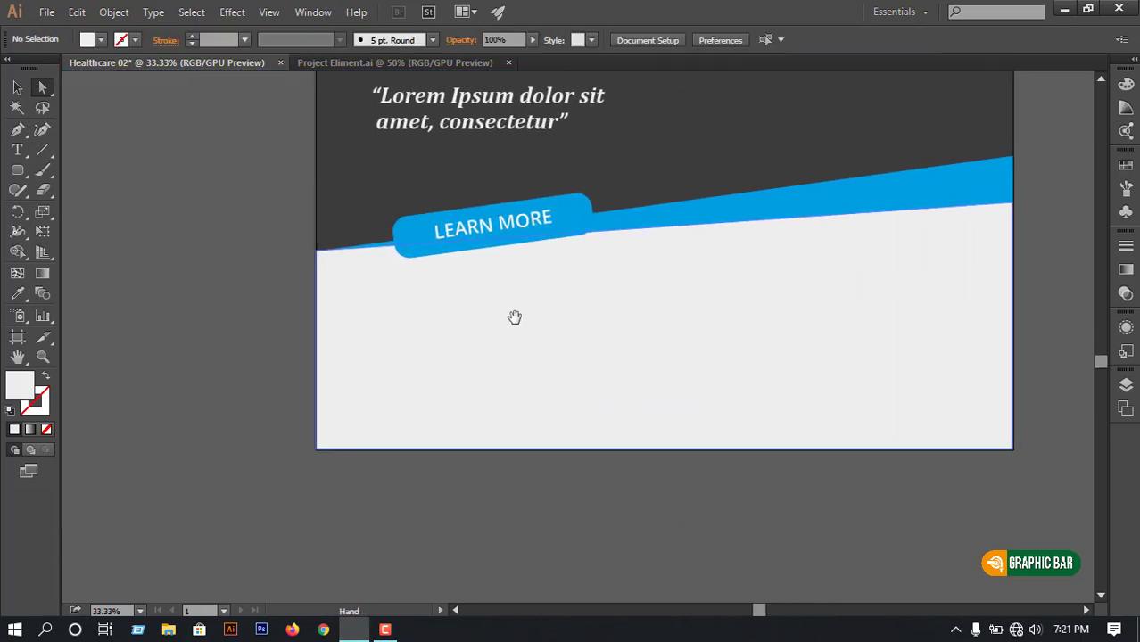
left_click(335, 285)
left_click_drag(323, 260, 320, 314)
left_click(236, 298)
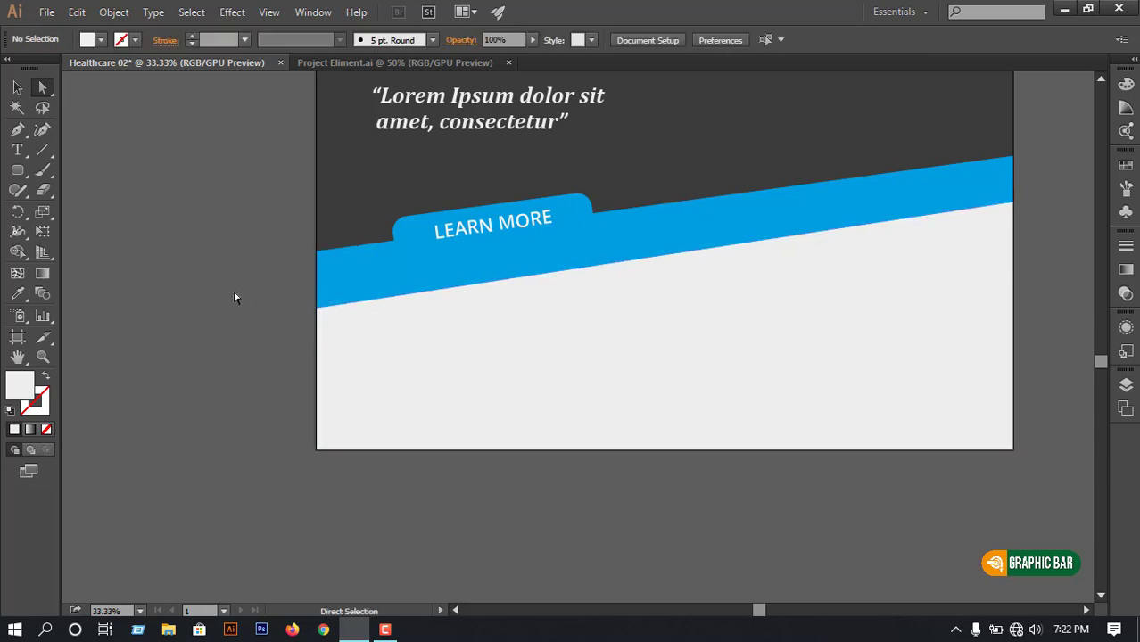
Extend both lower corners of the dark grey area down to the light grey area's upper corners
left_click_drag(830, 295, 764, 387)
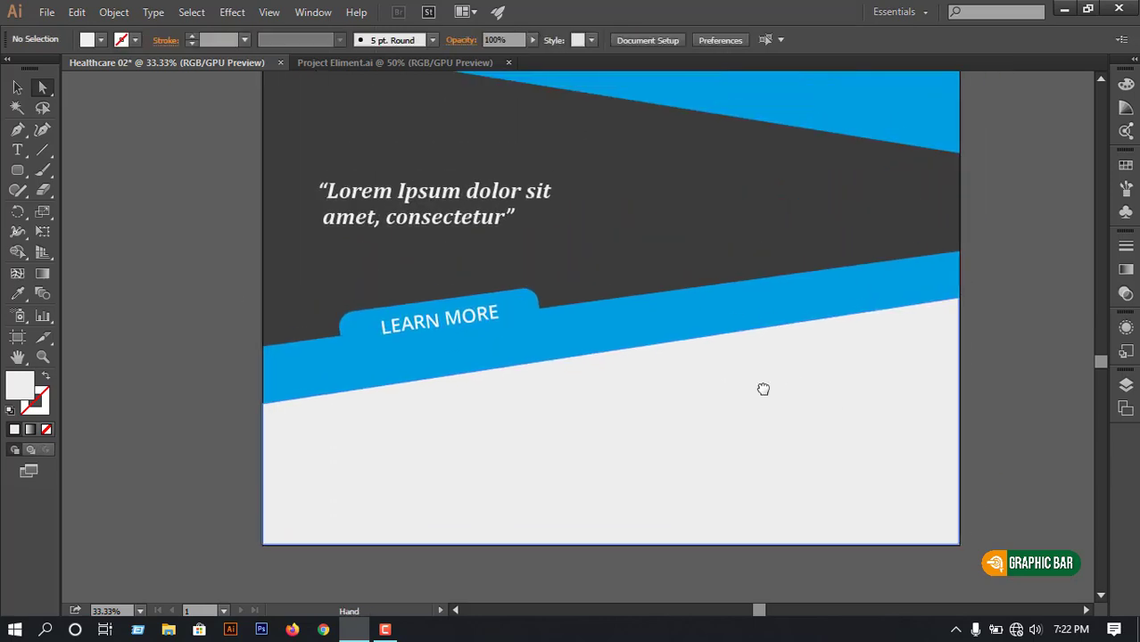
left_click(951, 263)
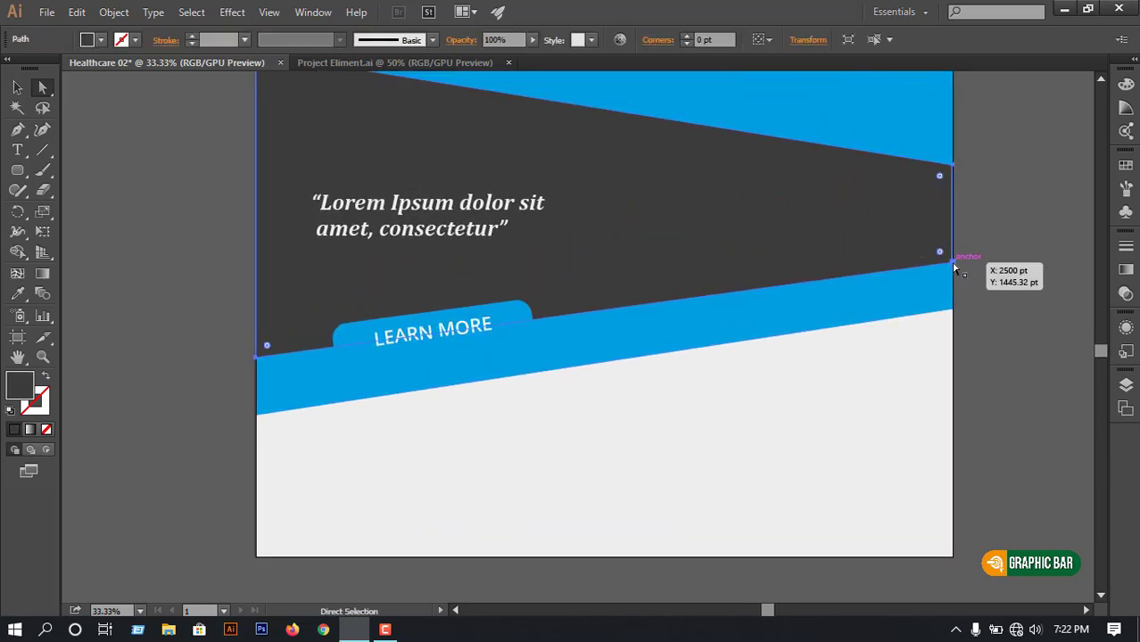
left_click_drag(956, 281, 946, 309)
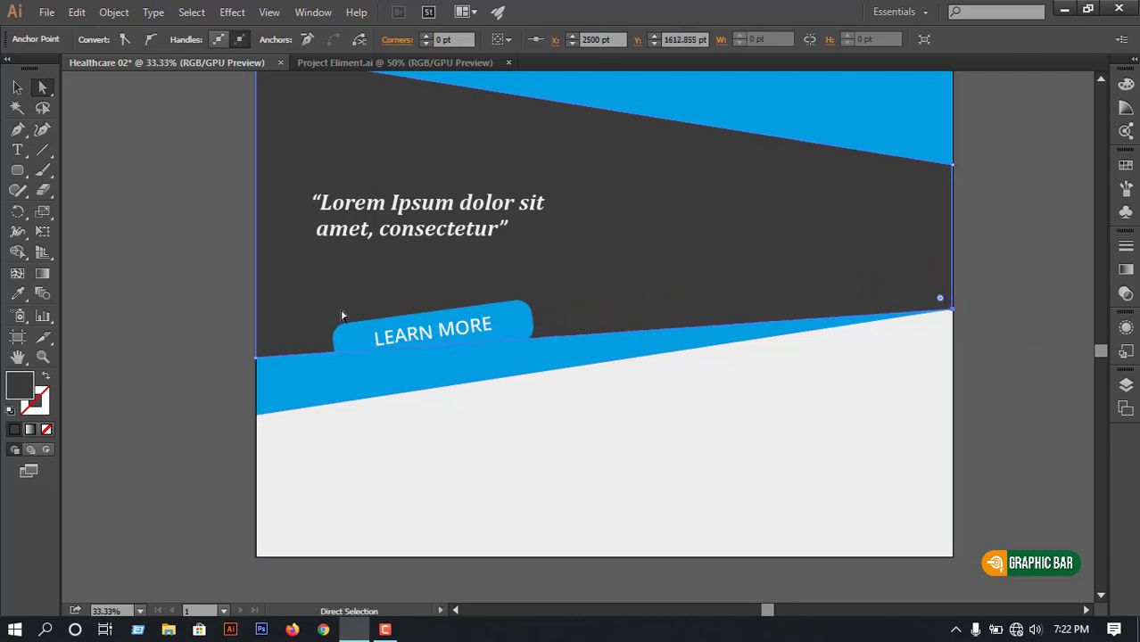
left_click(265, 362)
left_click_drag(264, 359, 257, 415)
left_click(1020, 263)
Lower the dark grey area's upper-right corner straight down along the artboard edge and deselect the shape
left_click(953, 165)
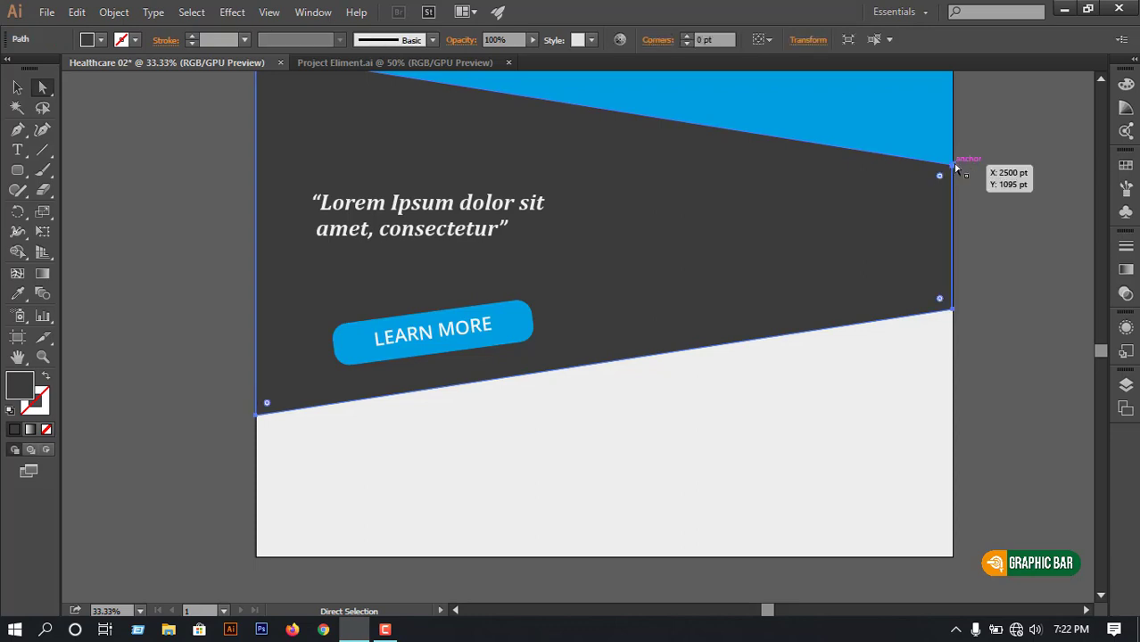
left_click_drag(954, 166, 953, 210)
left_click(991, 233)
left_click(393, 137)
left_click_drag(327, 138, 369, 190)
key("ctrl+z")
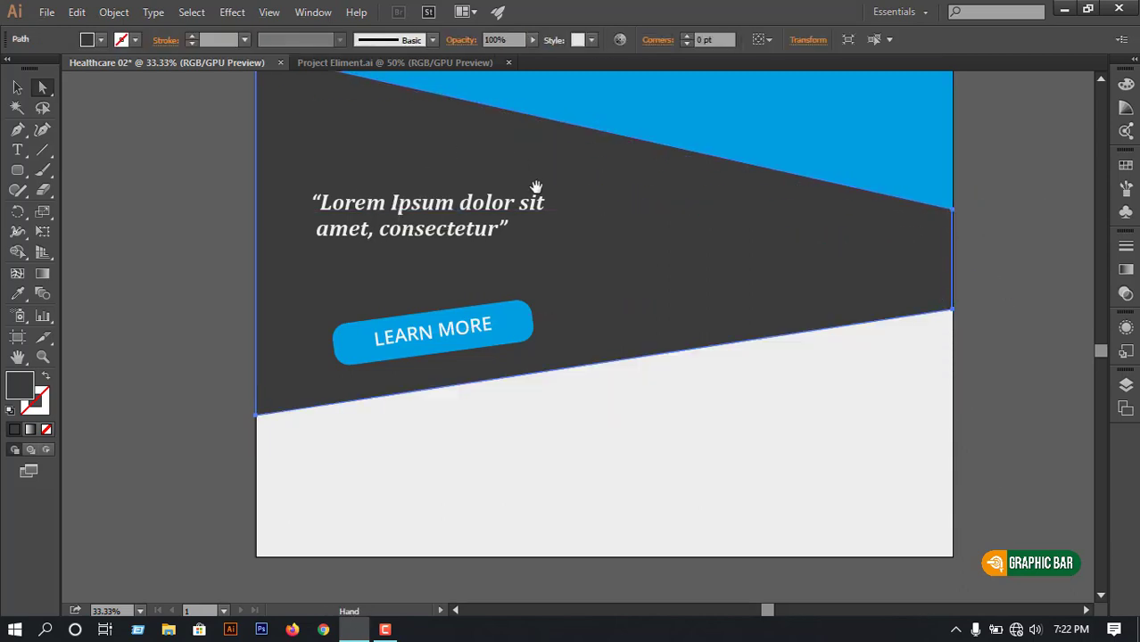
Lower the dark grey area's upper-left corner along the artboard edge to about Y 938 pt
scroll(464, 174, "up", 1)
scroll(464, 175, "left", 1)
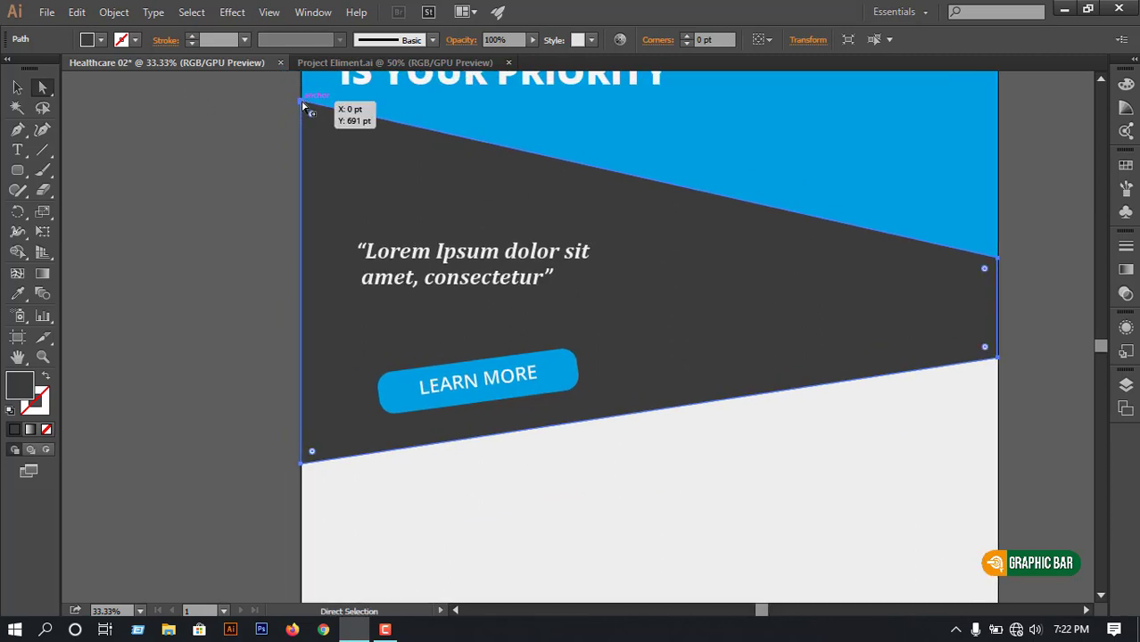
left_click_drag(302, 102, 301, 175)
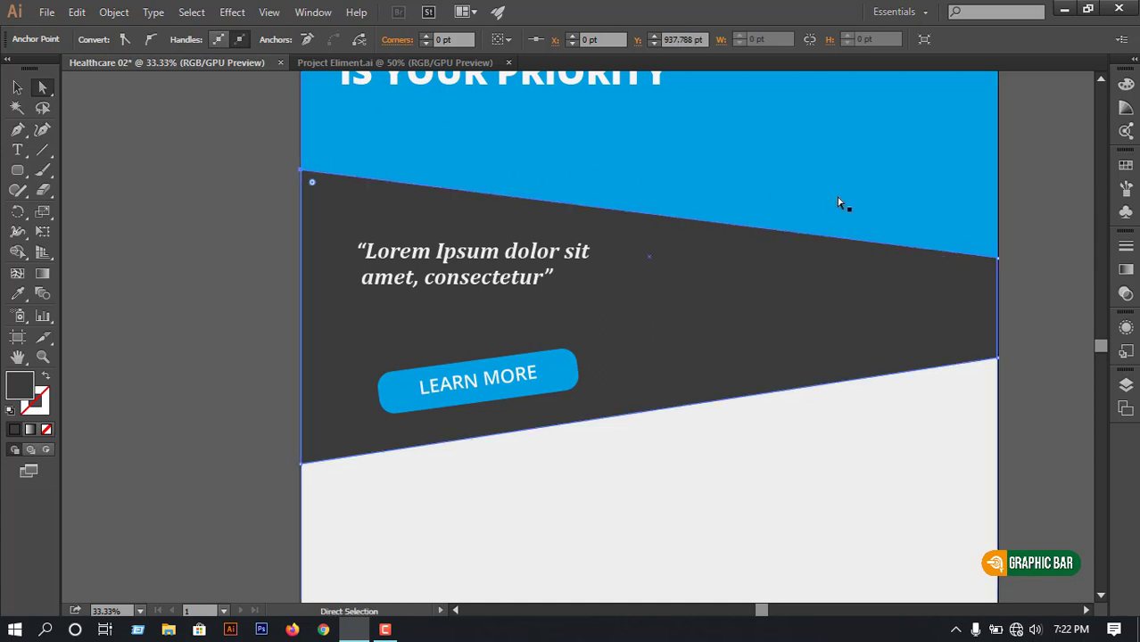
left_click(1033, 211)
Move the LEARN MORE button down onto the dark and light grey boundary, and lower the quote within the dark area
left_click(540, 377)
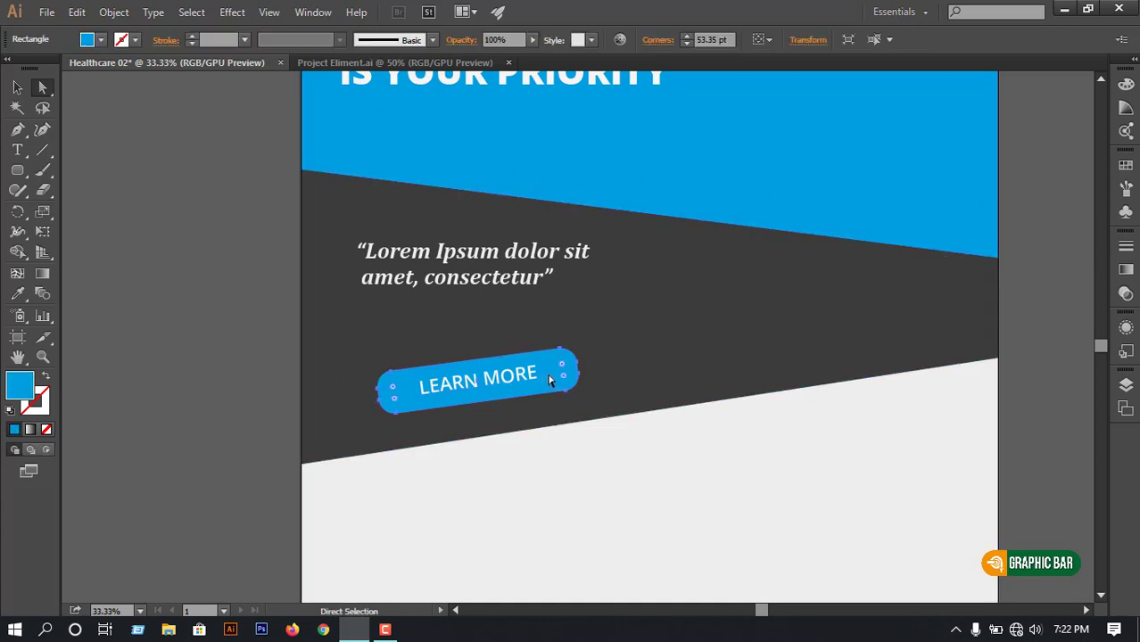
left_click(17, 86)
left_click(121, 164)
left_click_drag(492, 399, 501, 427)
key("ctrl+shift+a")
left_click_drag(482, 280, 483, 319)
left_click(215, 255)
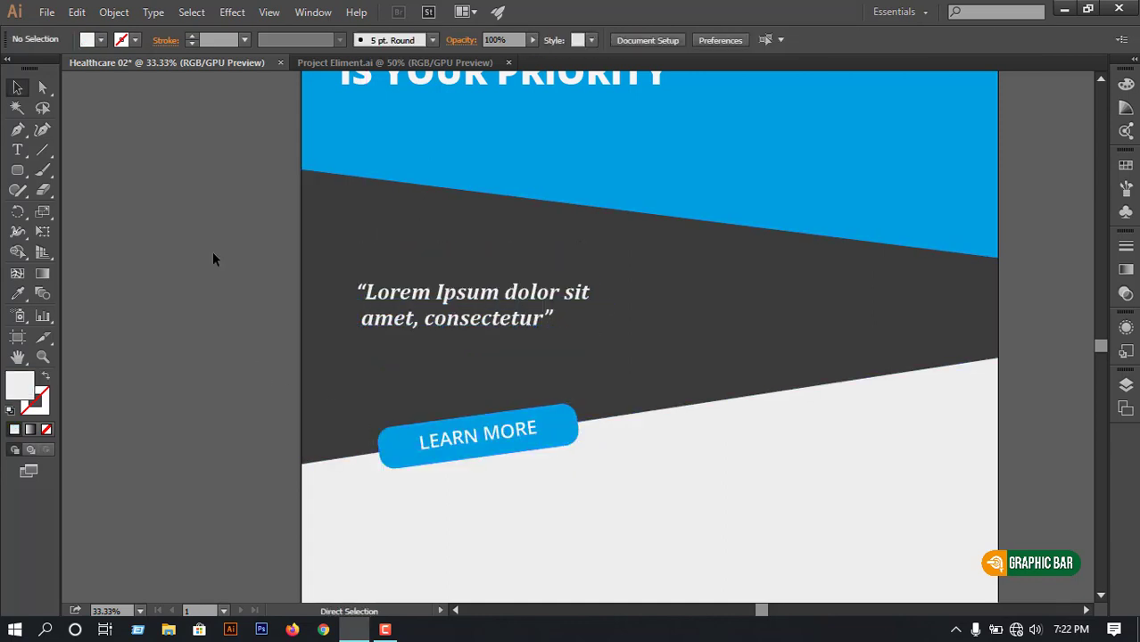
Enlarge the YOUR HEALTH IS YOUR PRIORITY headline slightly and move it lower in the blue area
key("ctrl+minus")
key("ctrl+minus")
left_click(561, 208)
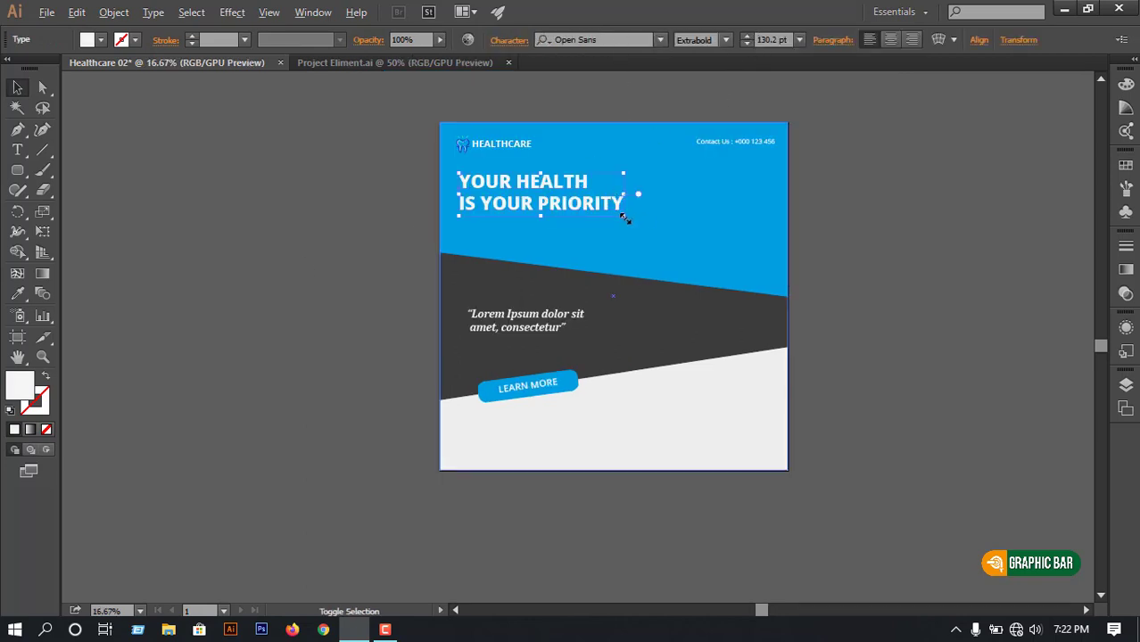
mouse_move(625, 218)
left_mouse_down()
mouse_move(646, 223)
mouse_move(633, 221)
left_mouse_up()
left_click_drag(586, 211, 588, 218)
left_click(338, 185)
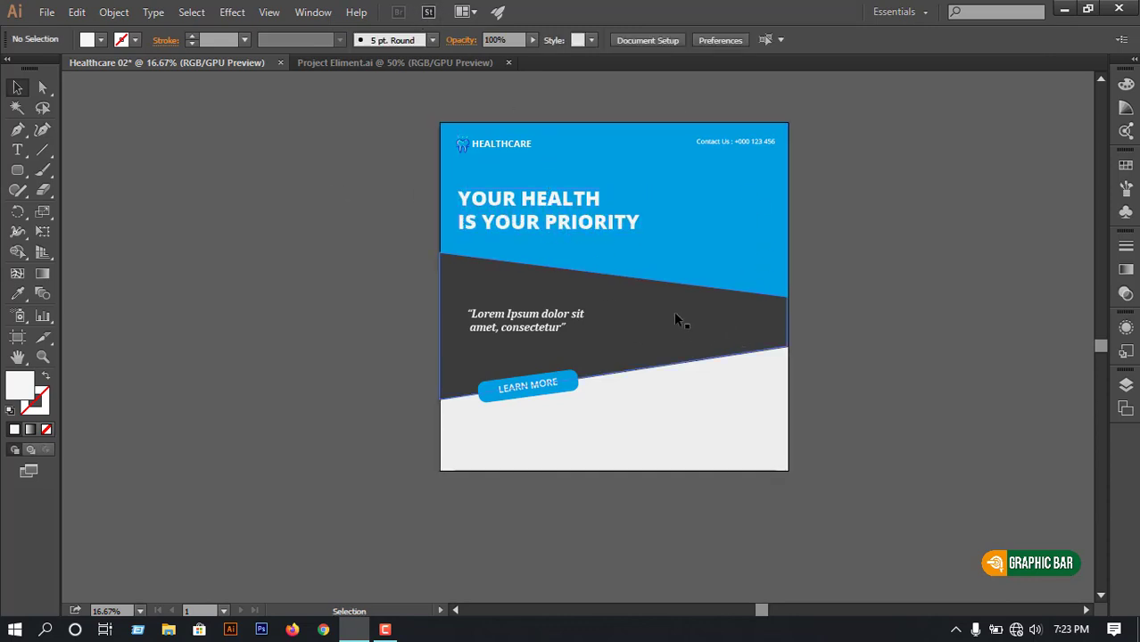
Bring the Call Us Now group from Project Eliment.ai into Healthcare 02's light grey area, near its lower-right corner
left_click(380, 61)
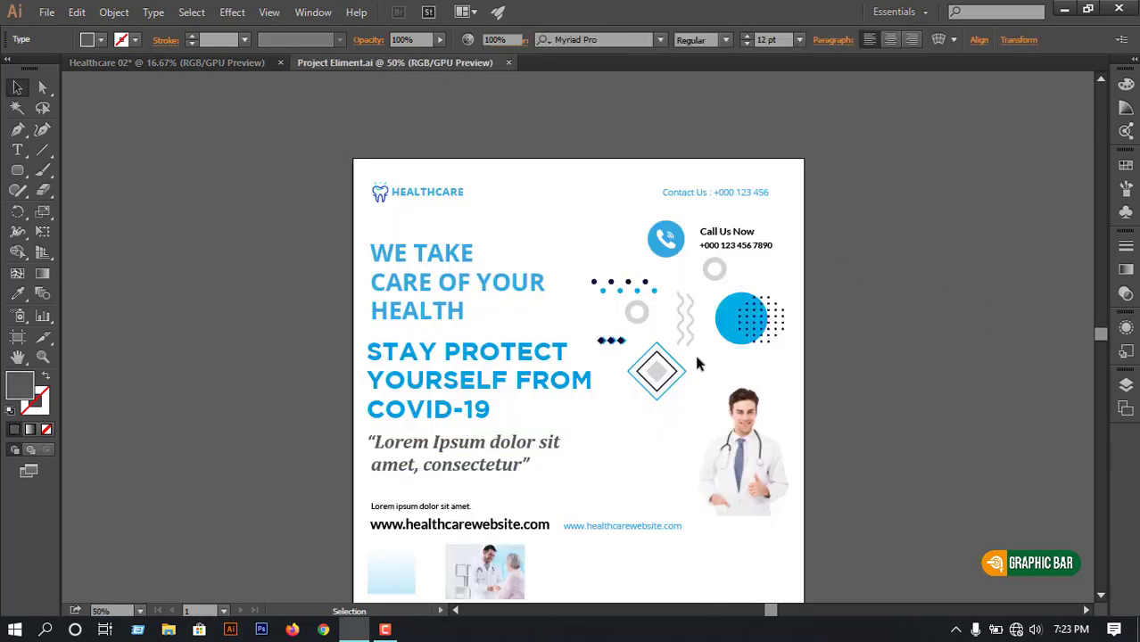
mouse_move(741, 232)
left_mouse_down()
mouse_move(670, 236)
mouse_move(215, 57)
mouse_move(270, 94)
left_mouse_up()
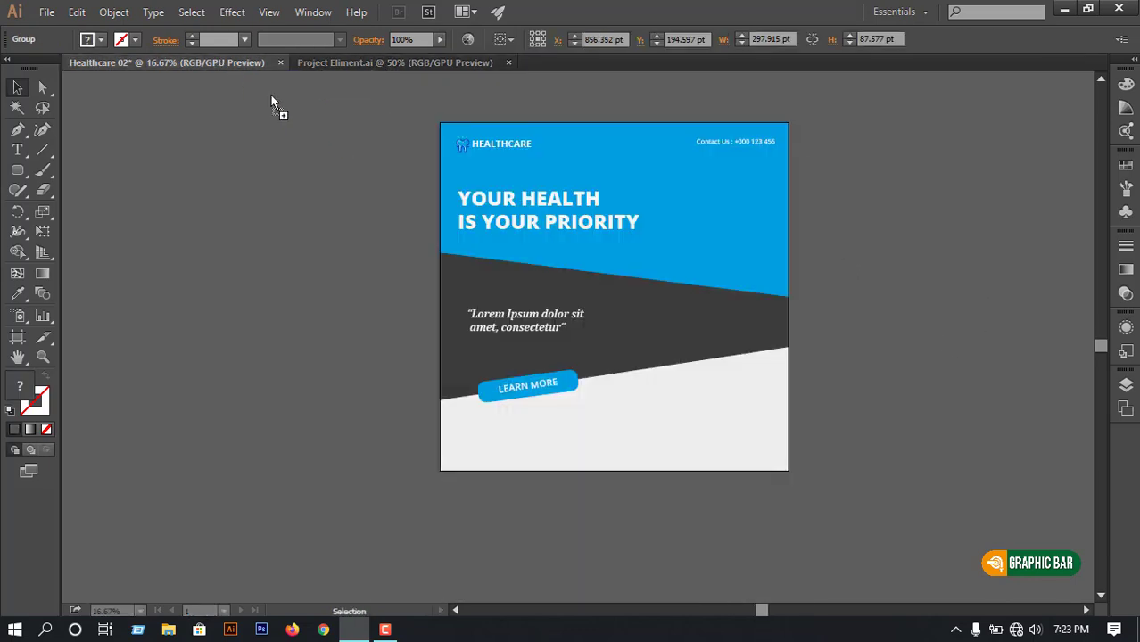
left_click_drag(747, 450, 776, 451)
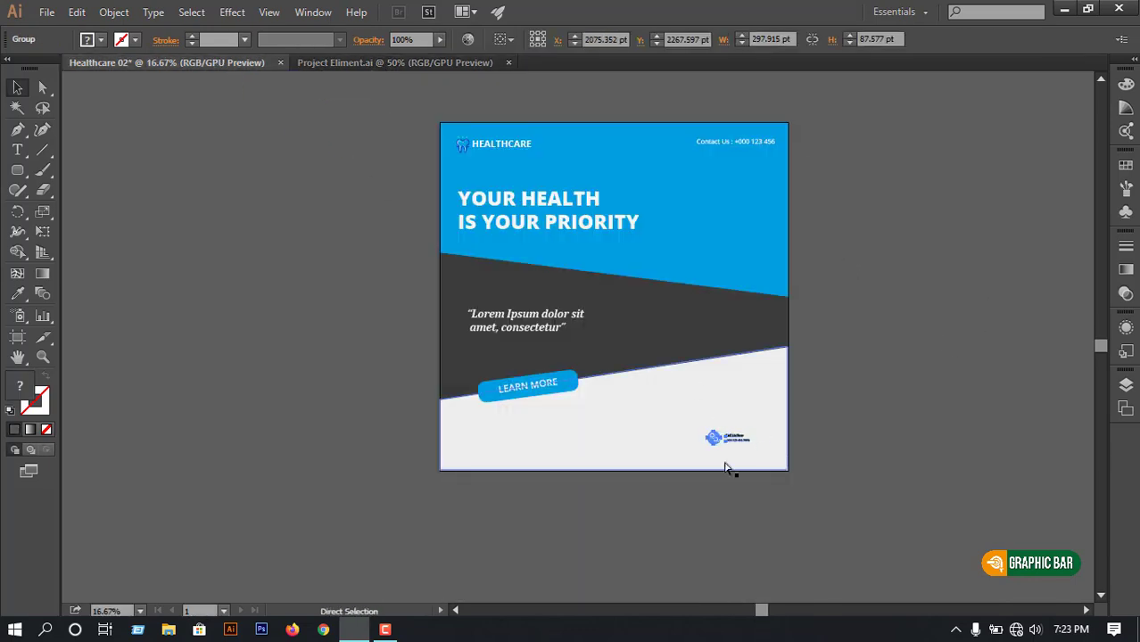
Enlarge the Call Us Now group in the light grey area, scaling it up toward the artboard's right edge
left_click(724, 465)
left_click(626, 328)
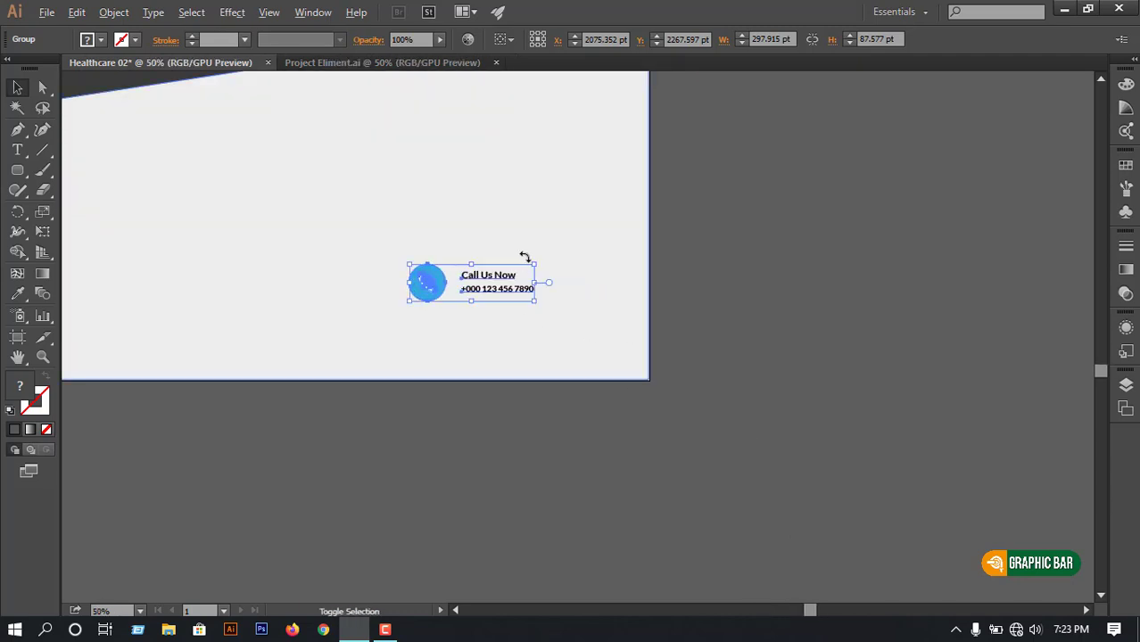
left_click_drag(537, 263, 583, 248)
left_click(745, 250)
key("ctrl+minus")
key("ctrl+minus")
key("ctrl+minus")
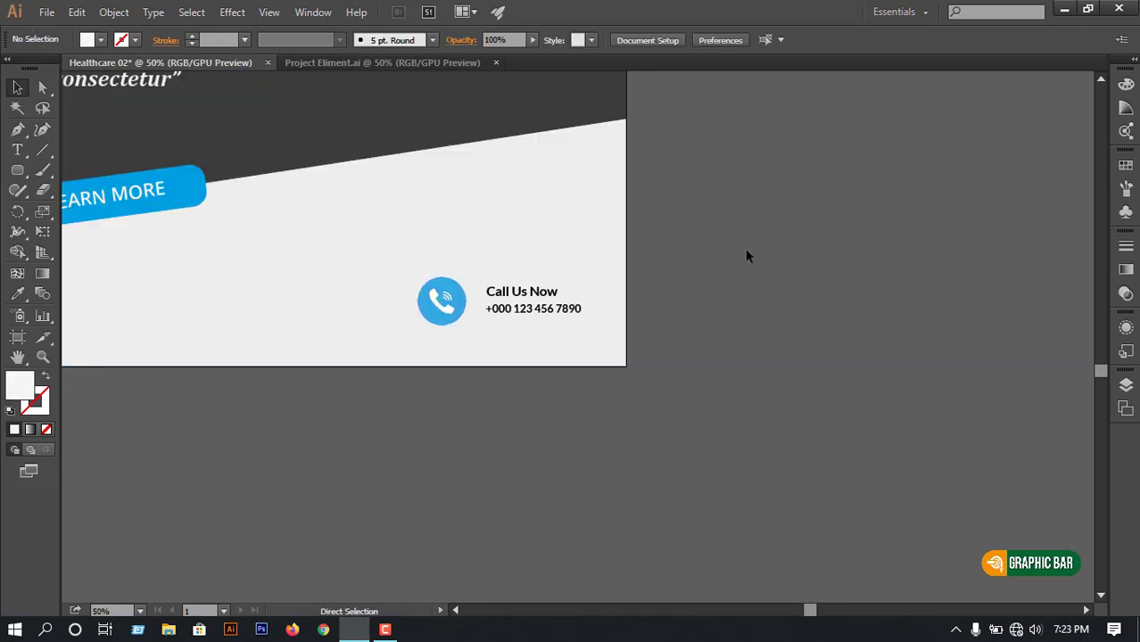
left_click_drag(647, 312, 729, 395)
scroll(612, 401, "up", 1)
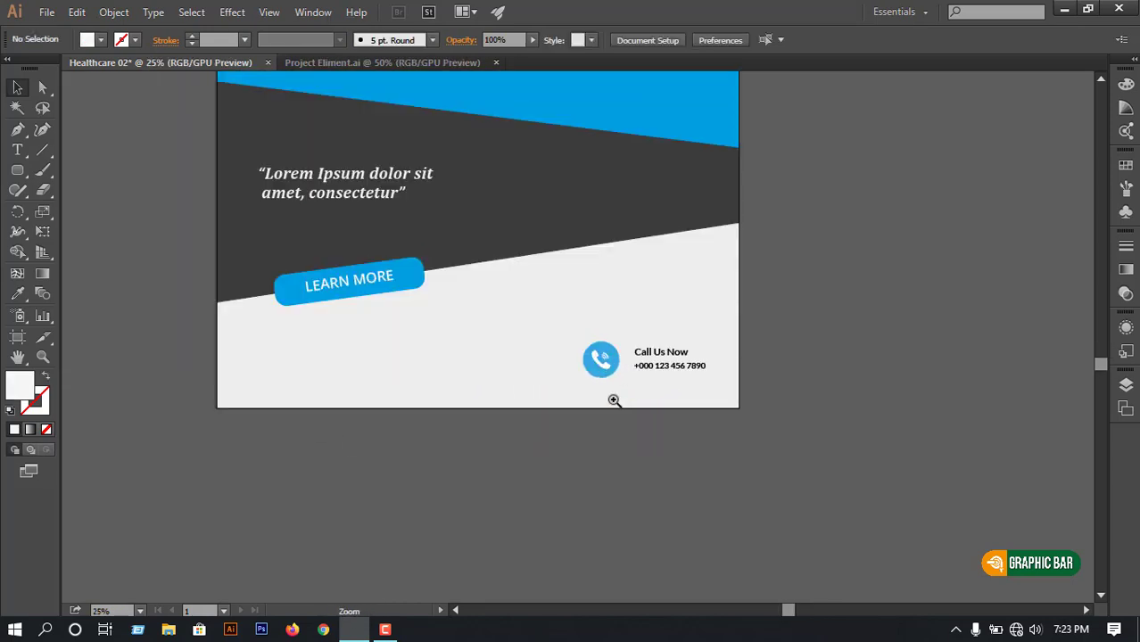
mouse_move(624, 360)
left_mouse_down()
mouse_move(666, 445)
mouse_move(690, 539)
left_mouse_up()
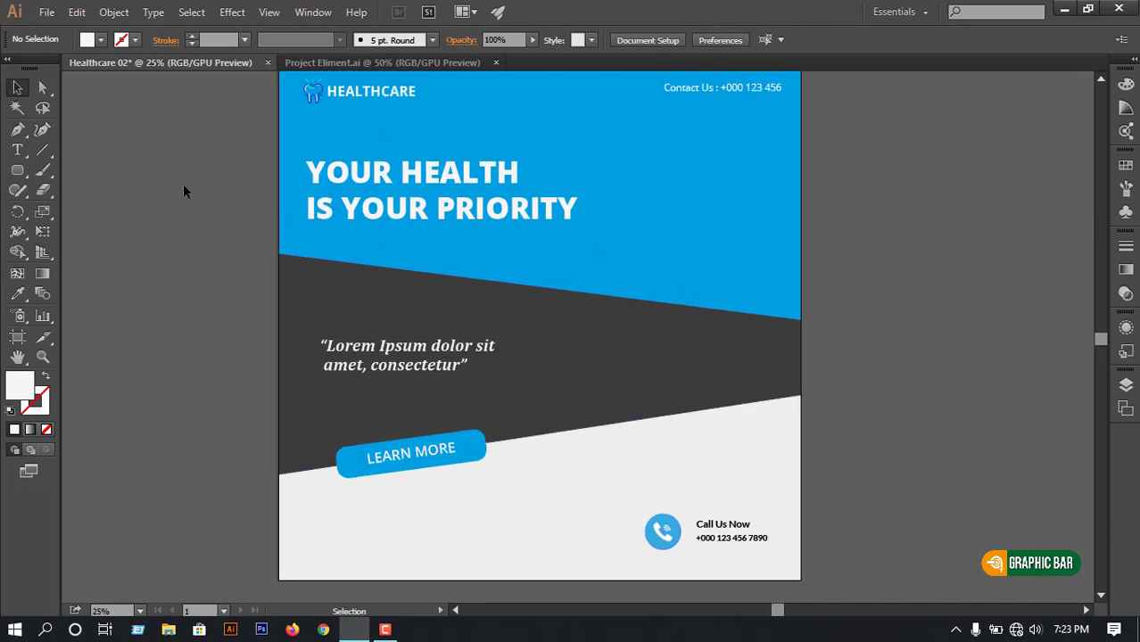
left_click(357, 63)
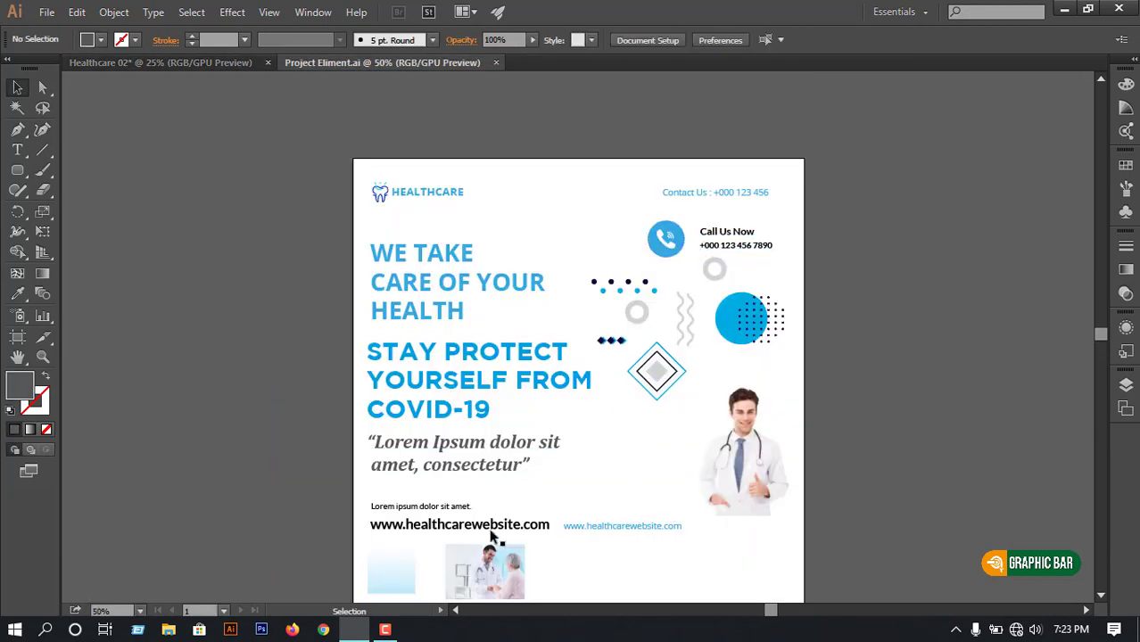
left_click(443, 528)
mouse_move(433, 513)
left_mouse_down()
mouse_move(442, 522)
mouse_move(331, 333)
mouse_move(233, 57)
mouse_move(482, 538)
mouse_move(444, 540)
mouse_move(467, 523)
mouse_move(501, 521)
left_mouse_up()
left_click_drag(440, 553, 411, 546)
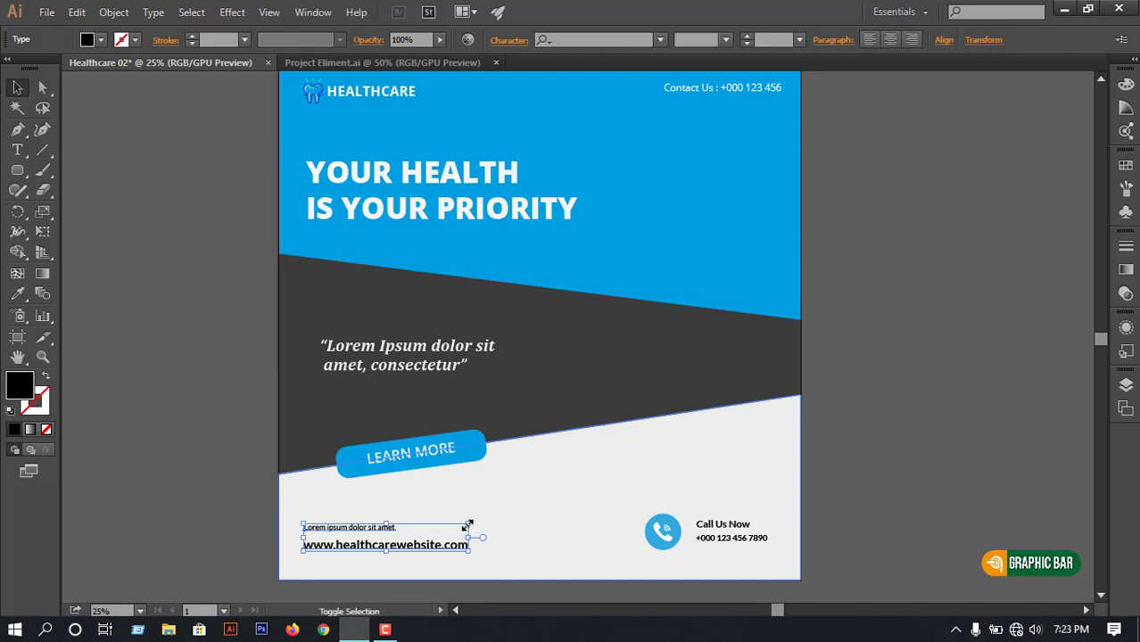
left_click_drag(468, 525, 479, 522)
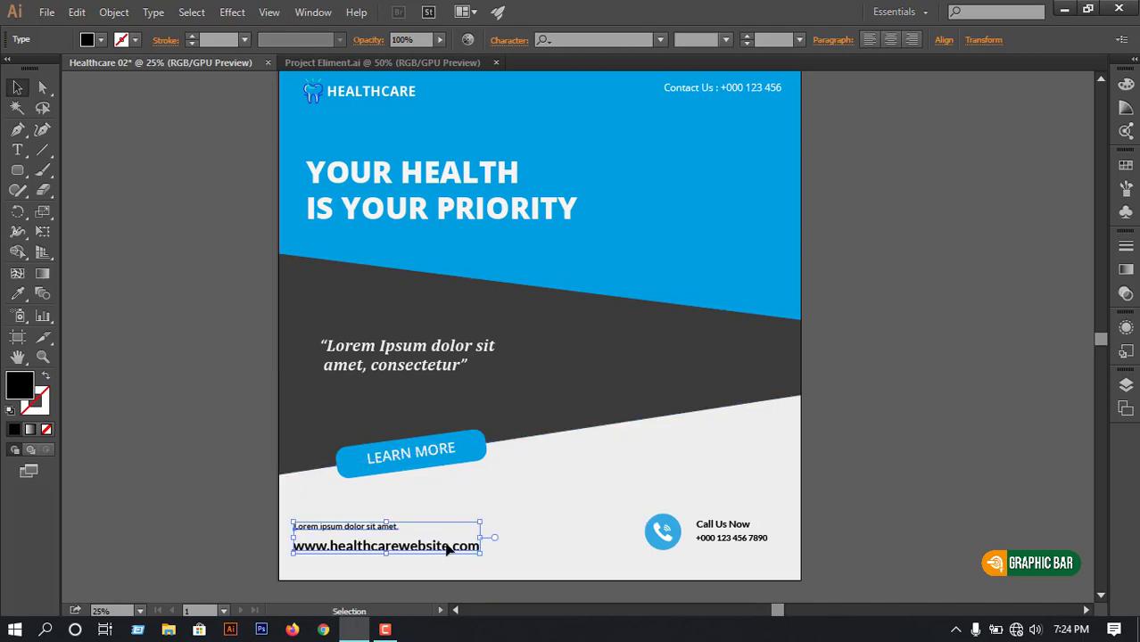
left_click(230, 508)
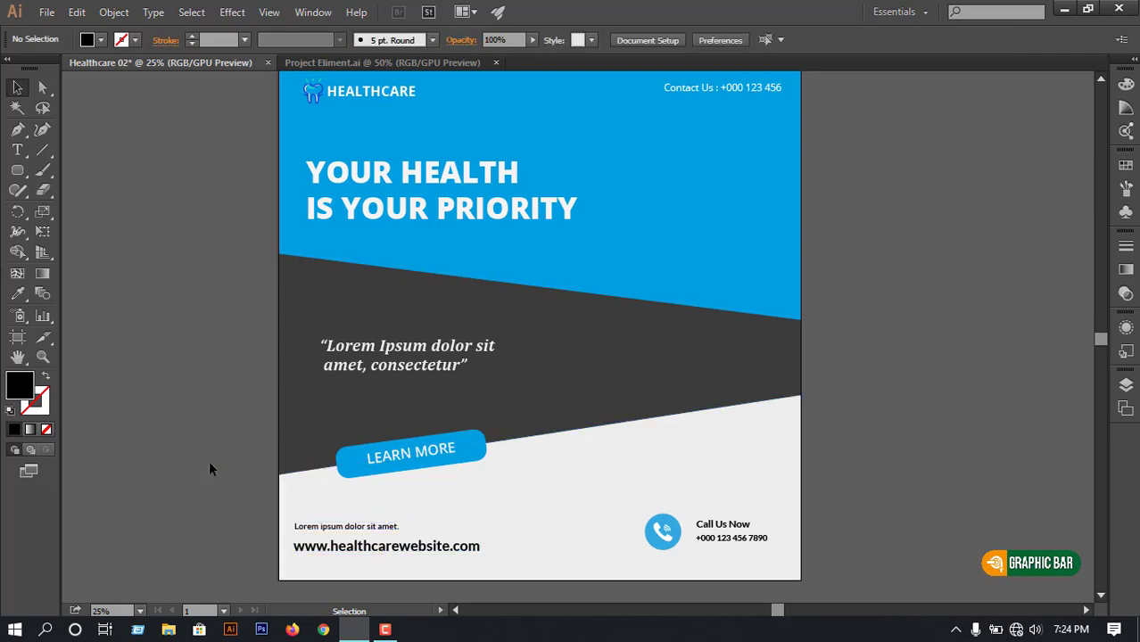
Draw a horizontal line with no fill and a dark stroke between the Lorem ipsum text and the website address, extending past the address
left_click(348, 526)
left_click(544, 373)
left_click(570, 328)
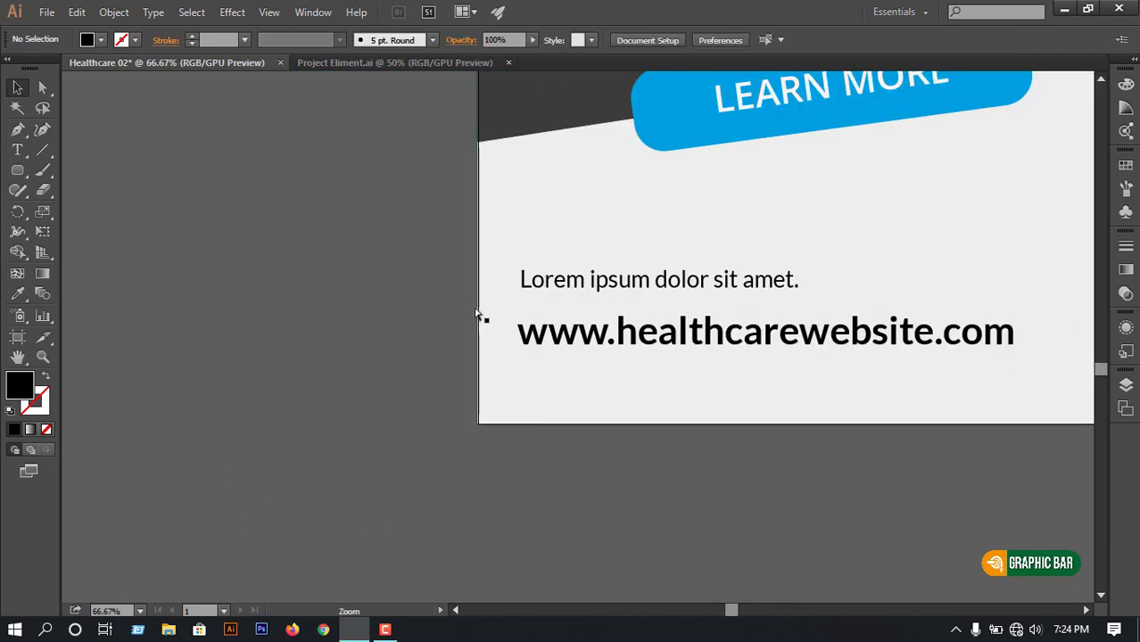
left_click_drag(525, 394, 313, 393)
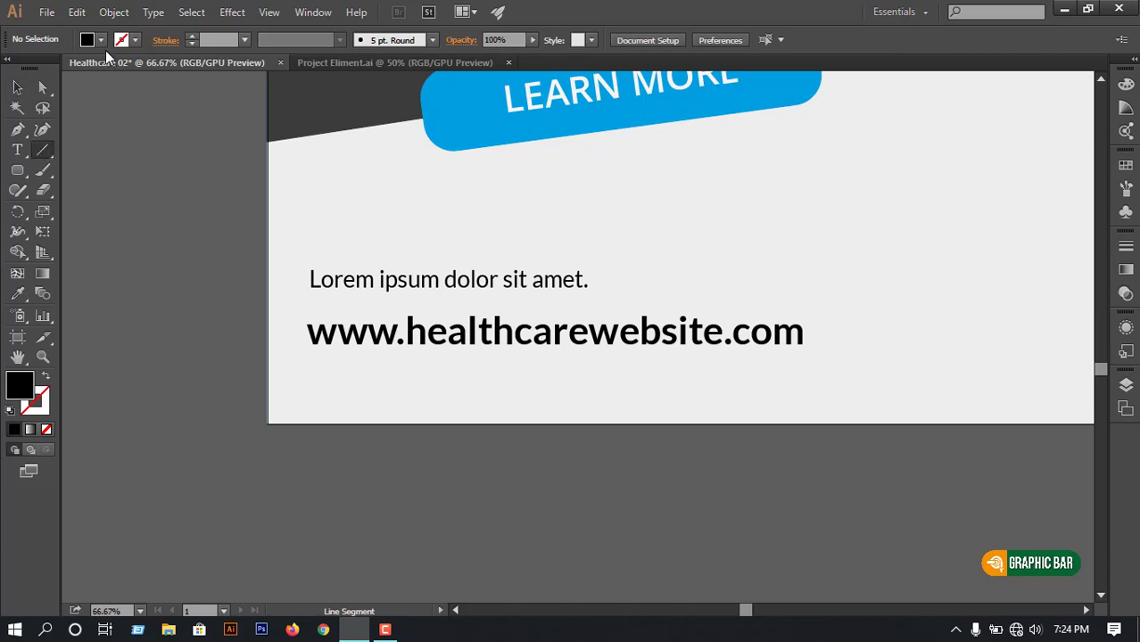
left_click(89, 39)
left_click(10, 68)
left_click(128, 38)
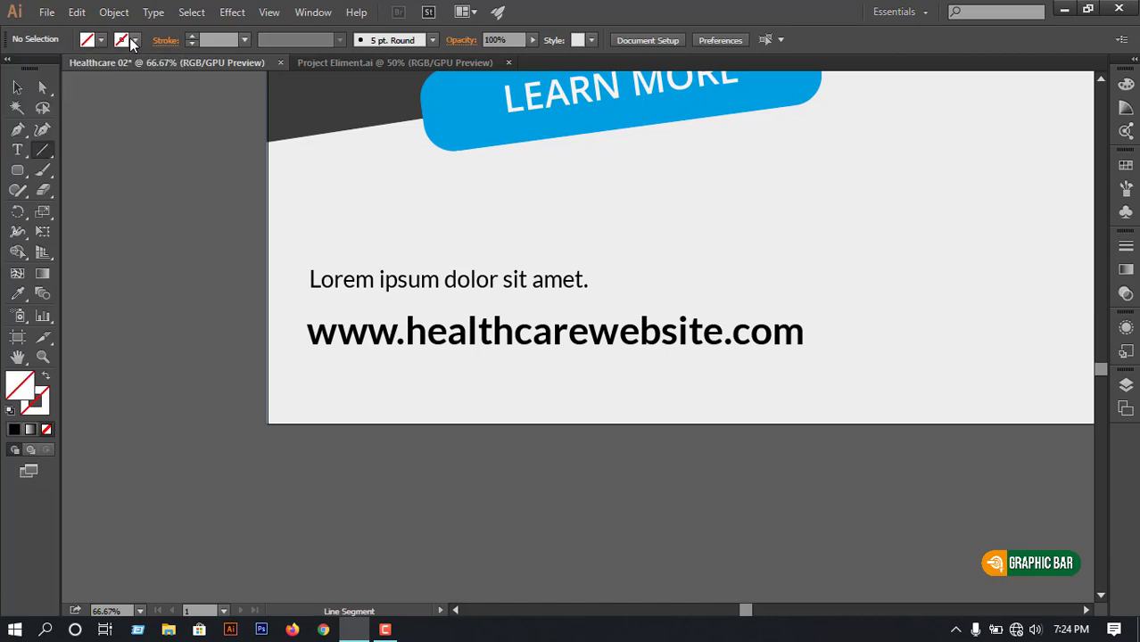
left_click(128, 38)
left_click(24, 117)
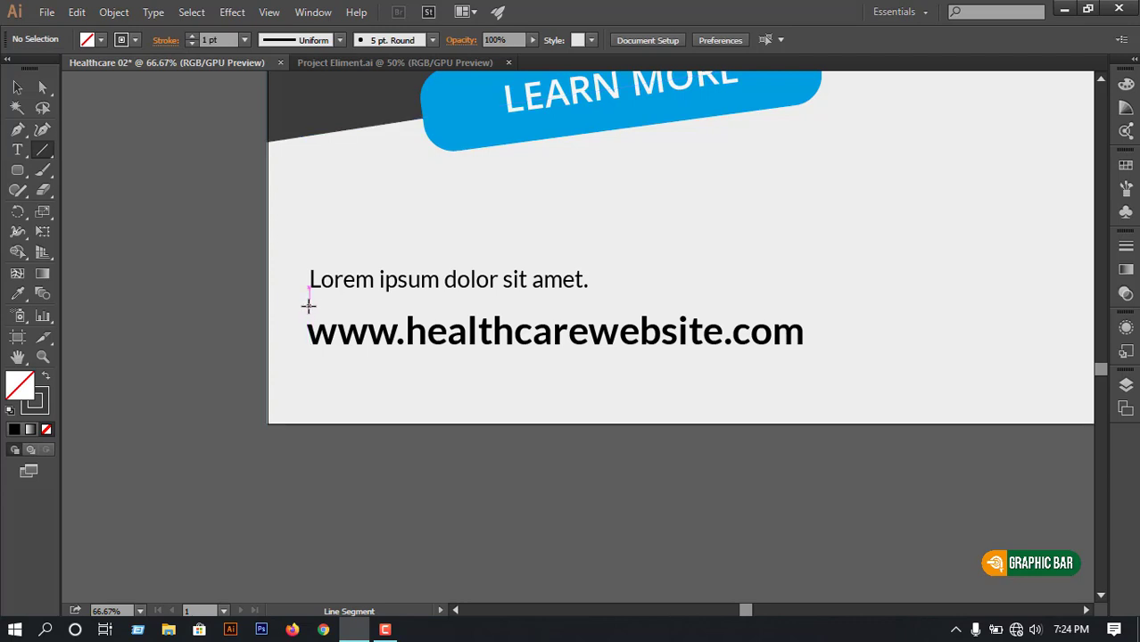
left_click_drag(308, 305, 936, 306)
Set the stroke weight of the line above the website address to 4 pt
left_click(244, 42)
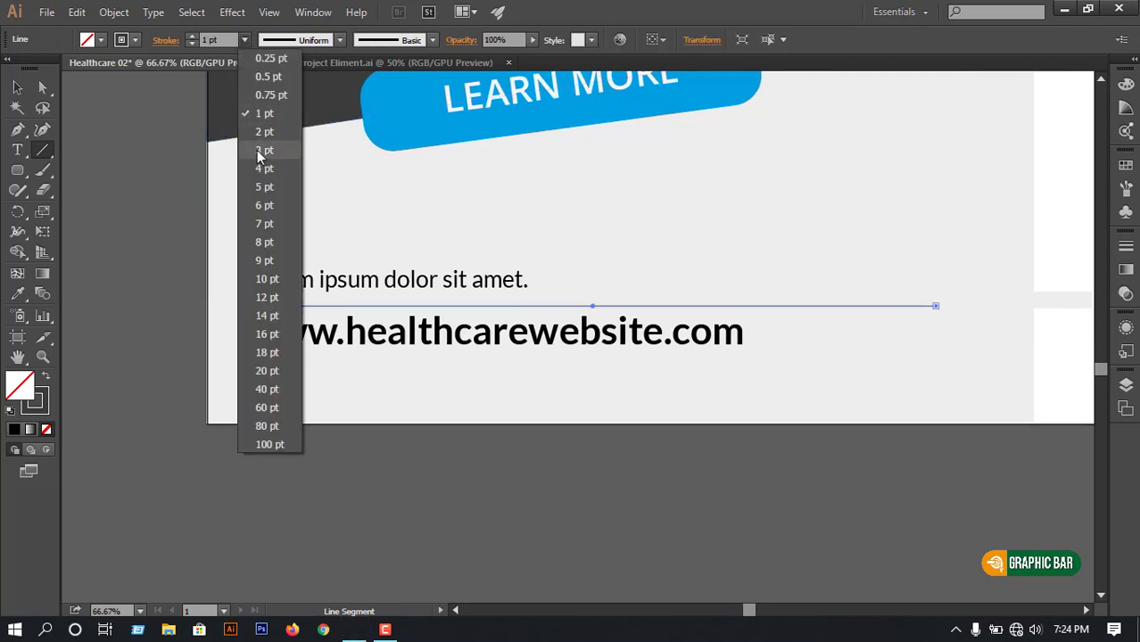
left_click(266, 166)
left_click(17, 87)
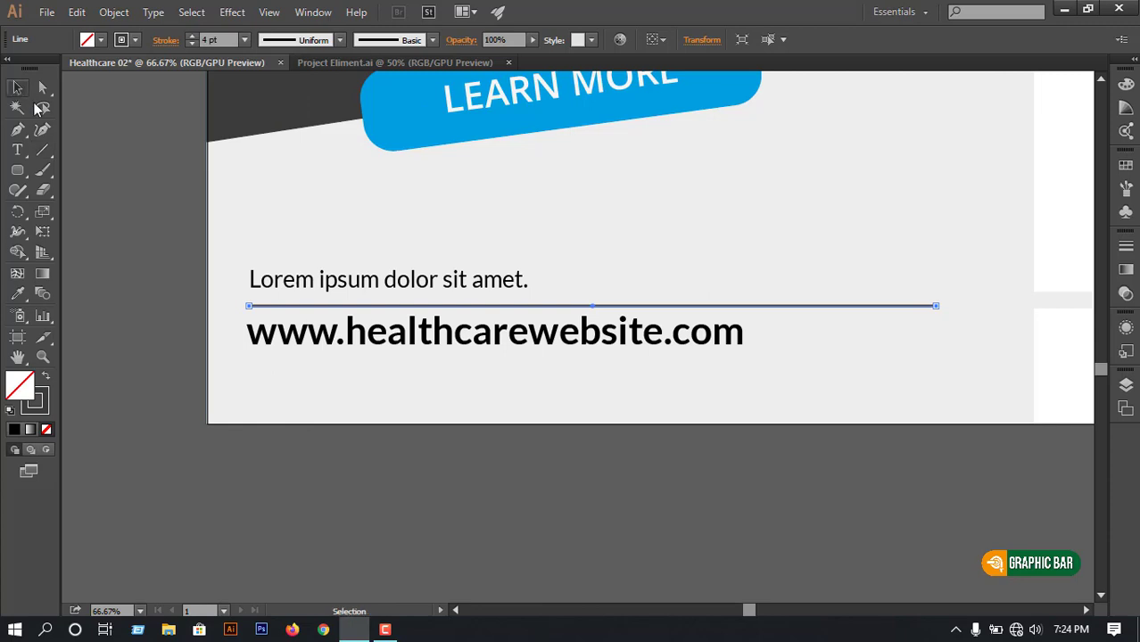
left_click(74, 200)
key("ctrl+minus")
key("ctrl+minus")
key("ctrl+minus")
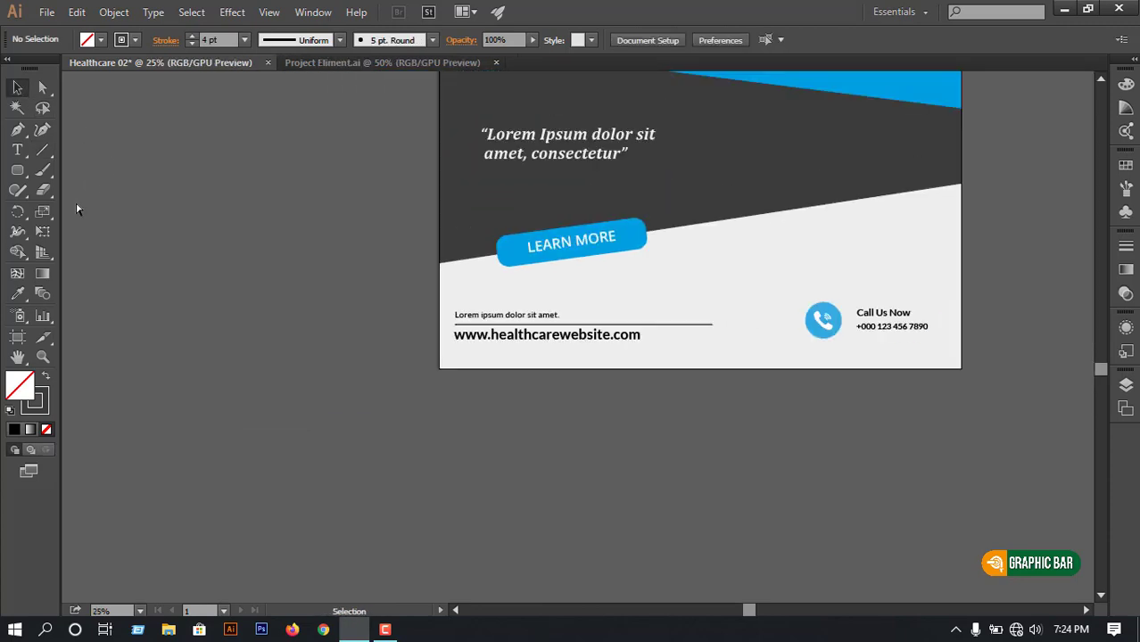
key("ctrl+minus")
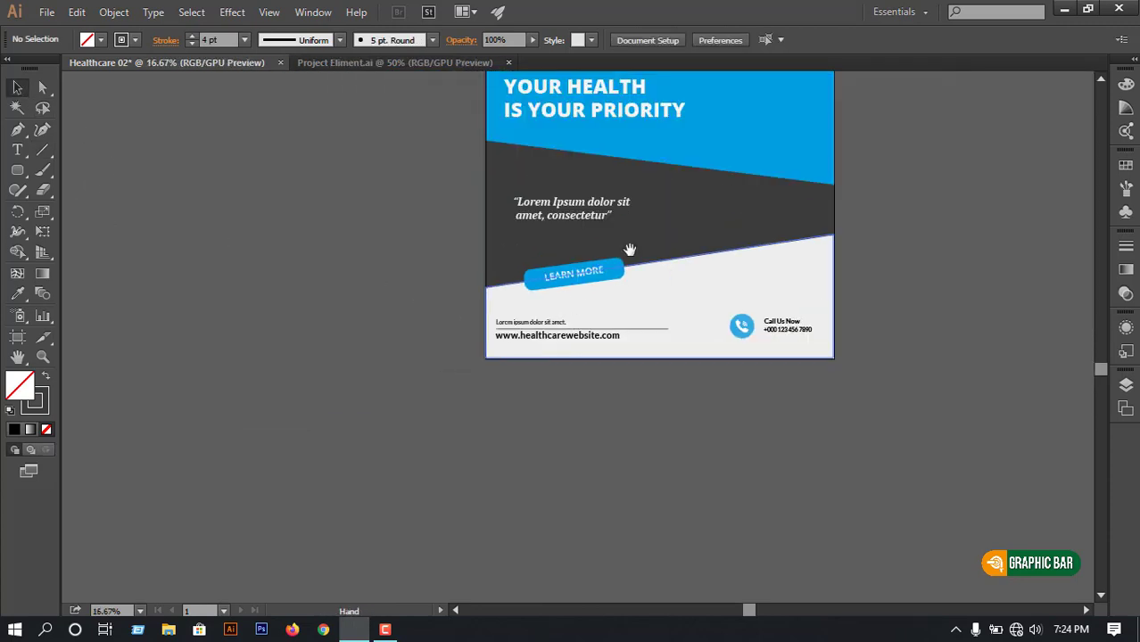
left_click_drag(630, 250, 639, 439)
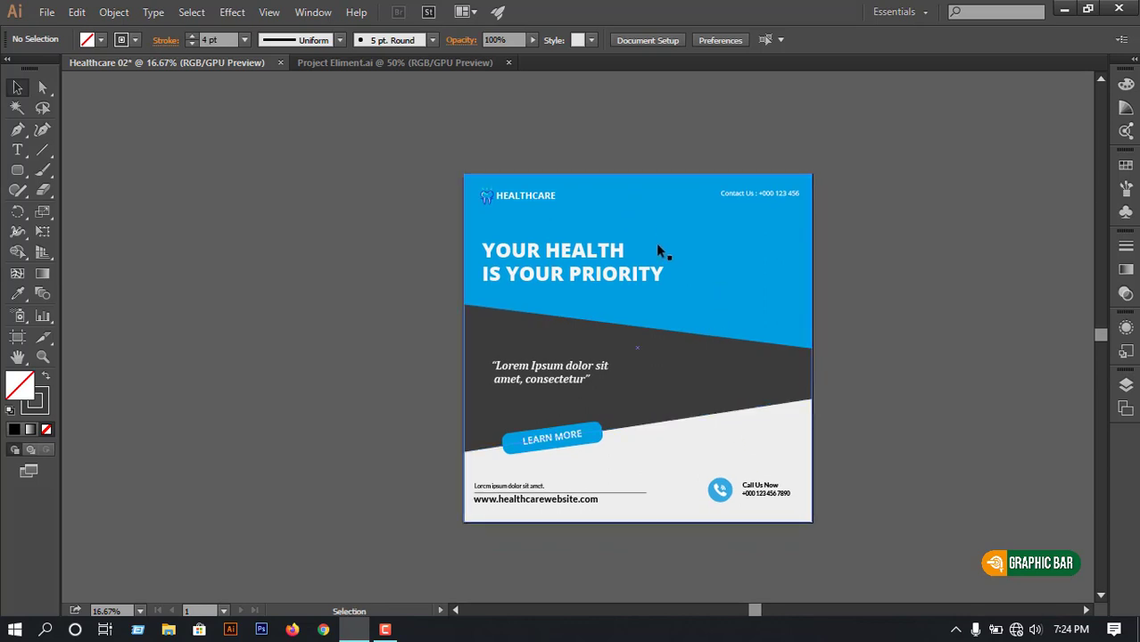
Open the nurse-2141808 image from the Health & Medical folder inside Stock PNG
left_click(42, 14)
left_click(77, 68)
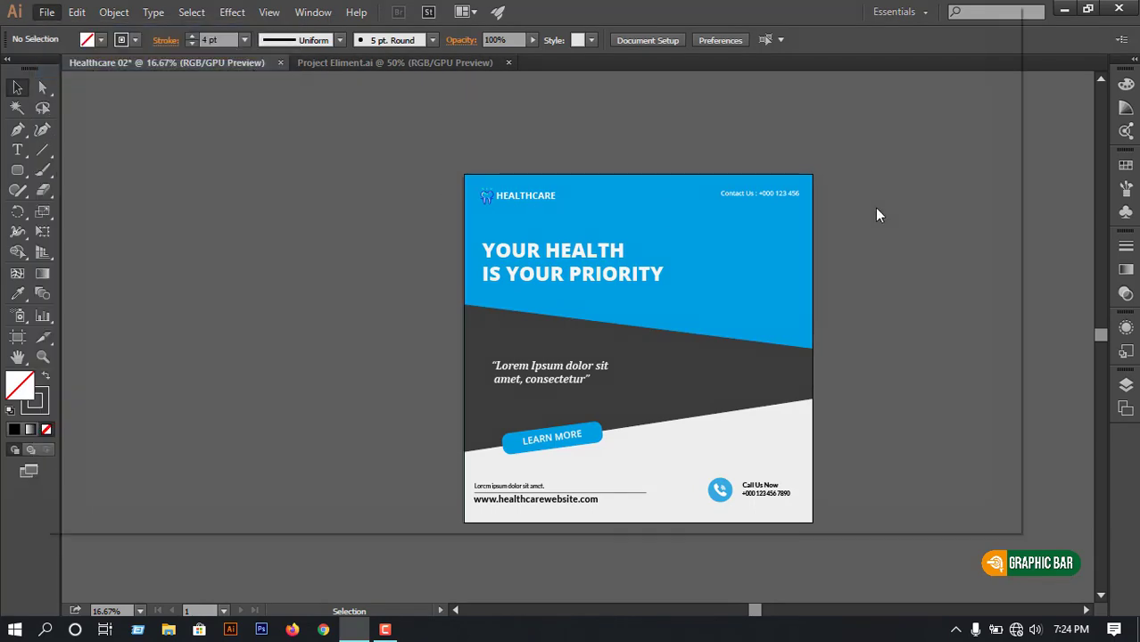
left_click(105, 294)
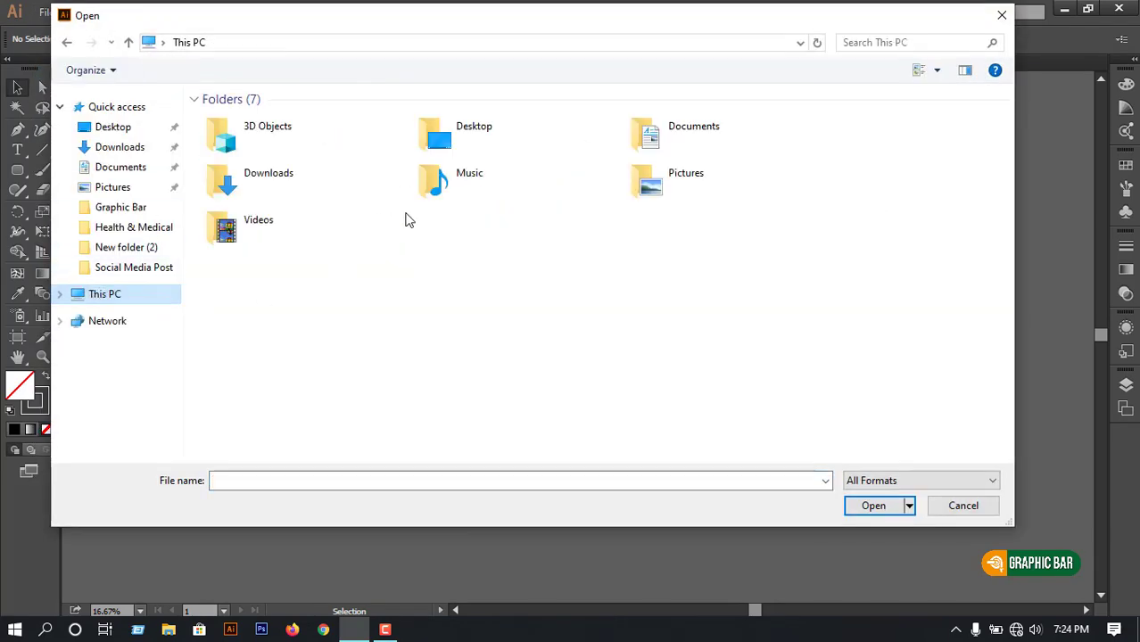
double_click(746, 302)
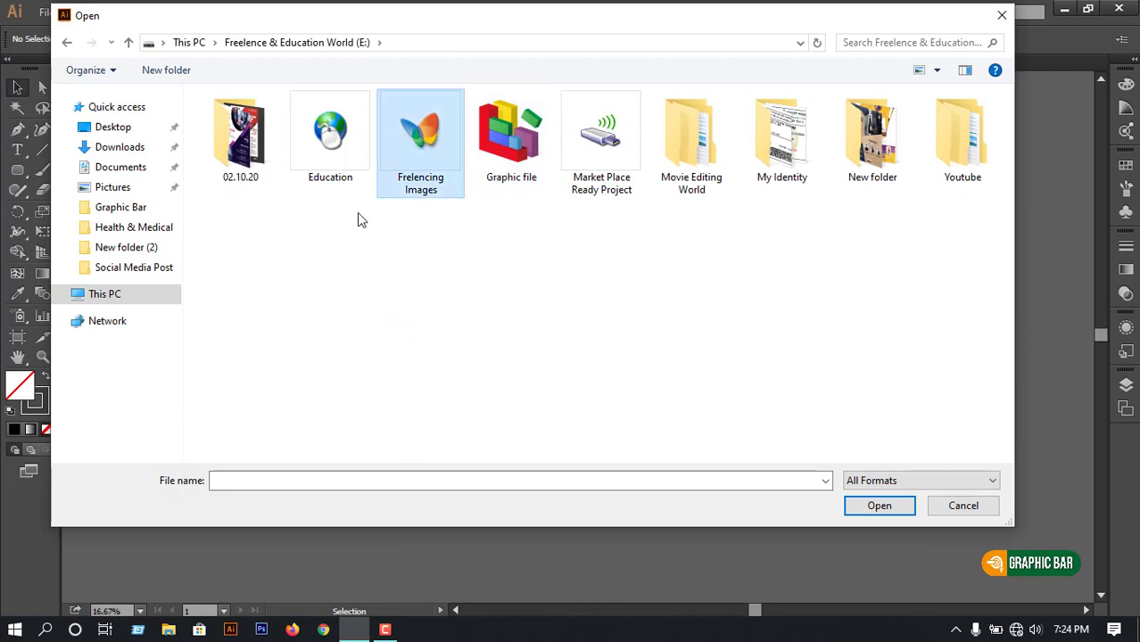
double_click(393, 169)
double_click(342, 142)
double_click(948, 143)
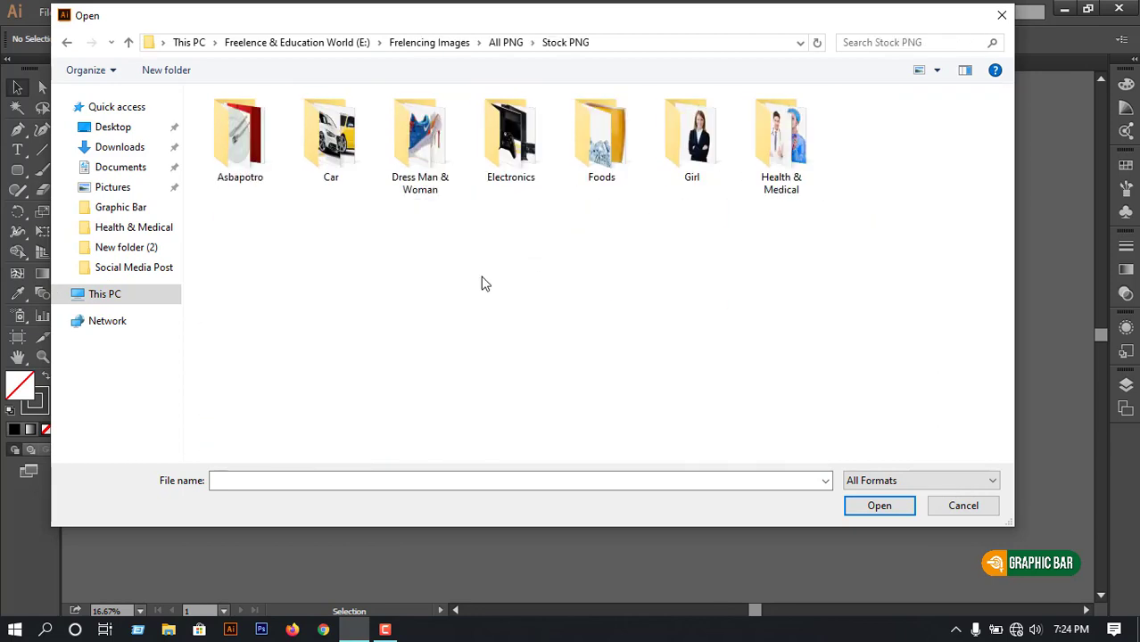
double_click(698, 148)
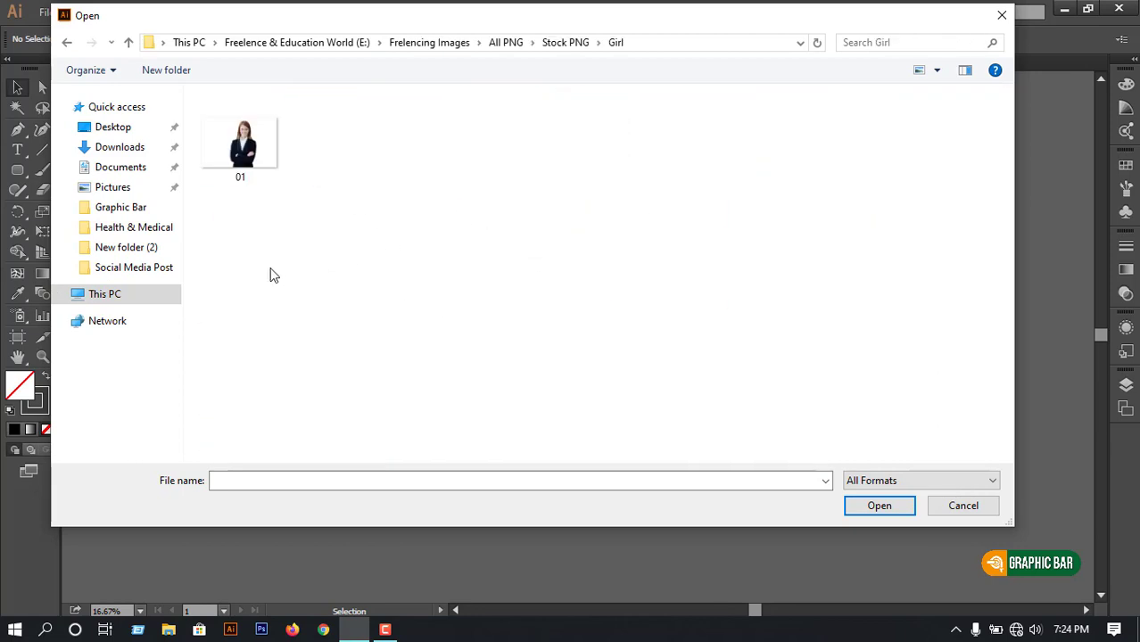
left_click(555, 42)
double_click(816, 159)
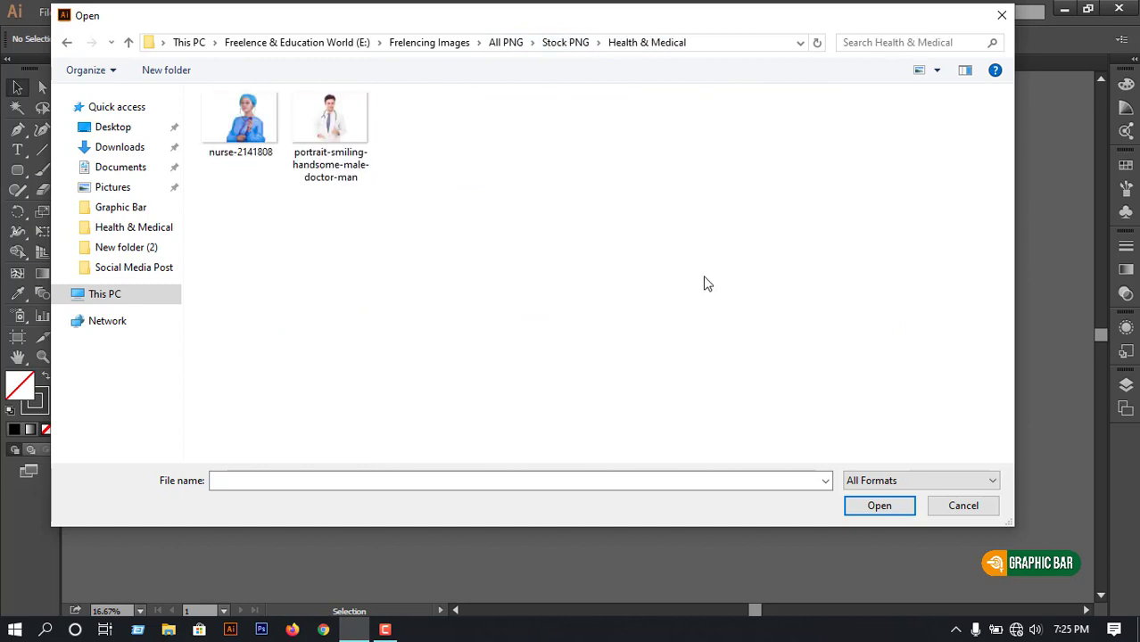
left_click(248, 114)
left_click(878, 506)
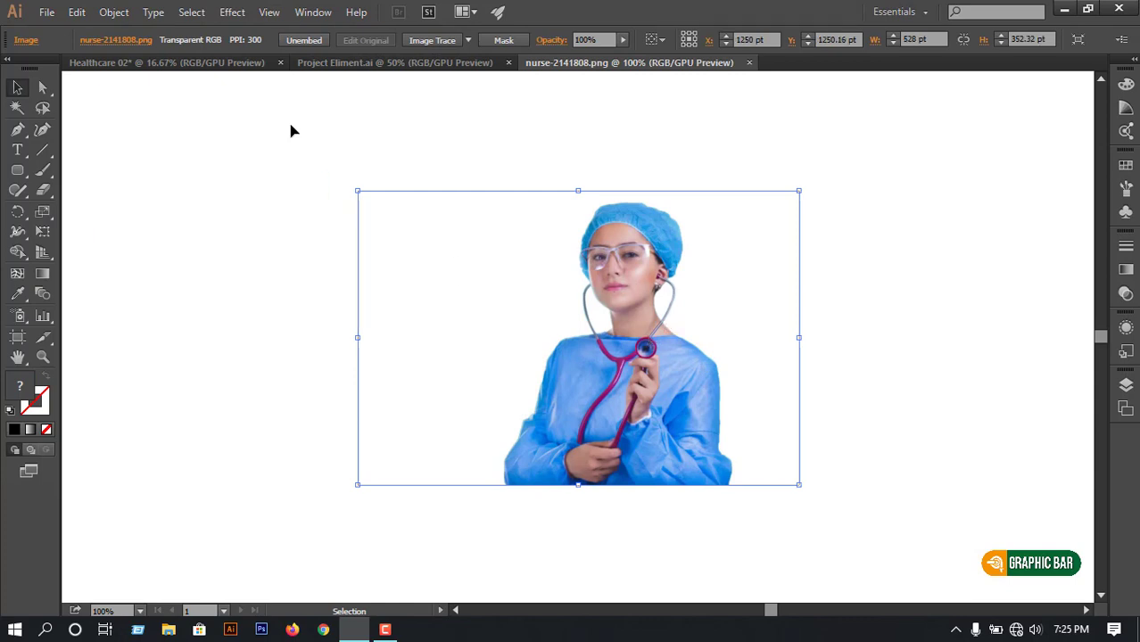
Bring the nurse image into Healthcare 02 on the artboard's right side and enlarge it to about 2316 pt wide
left_click_drag(584, 294, 224, 69)
left_click_drag(723, 335, 834, 251)
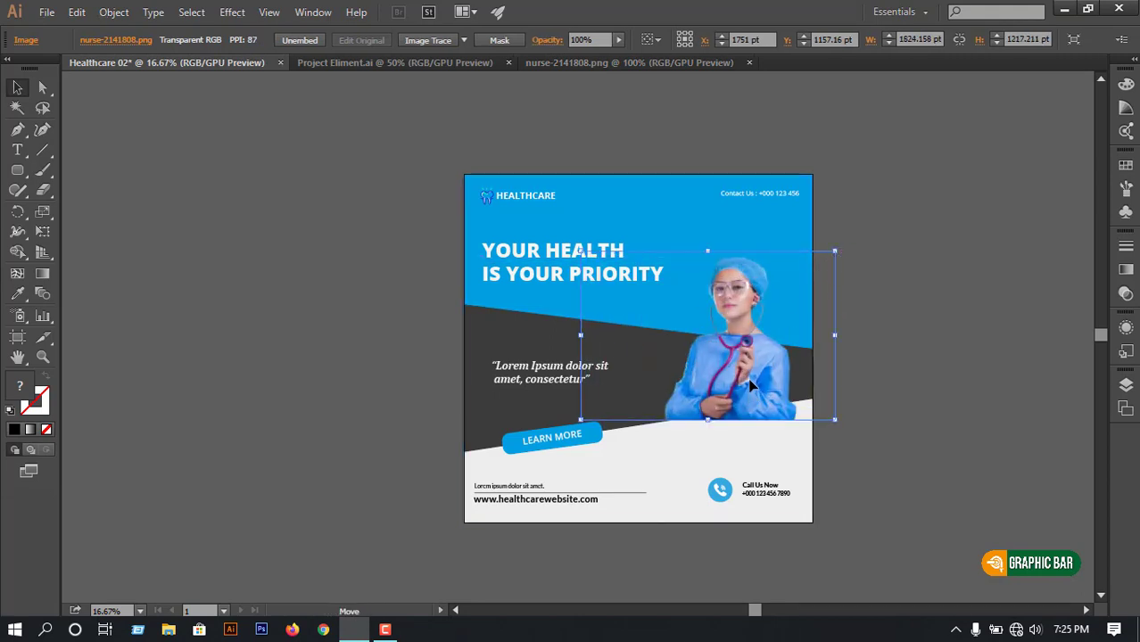
left_click_drag(750, 383, 750, 382)
left_click_drag(835, 239, 876, 211)
Move the nurse image left and up beside the headline, with its base over the grey boundary, and enlarge it slightly further
left_click_drag(757, 360, 733, 366)
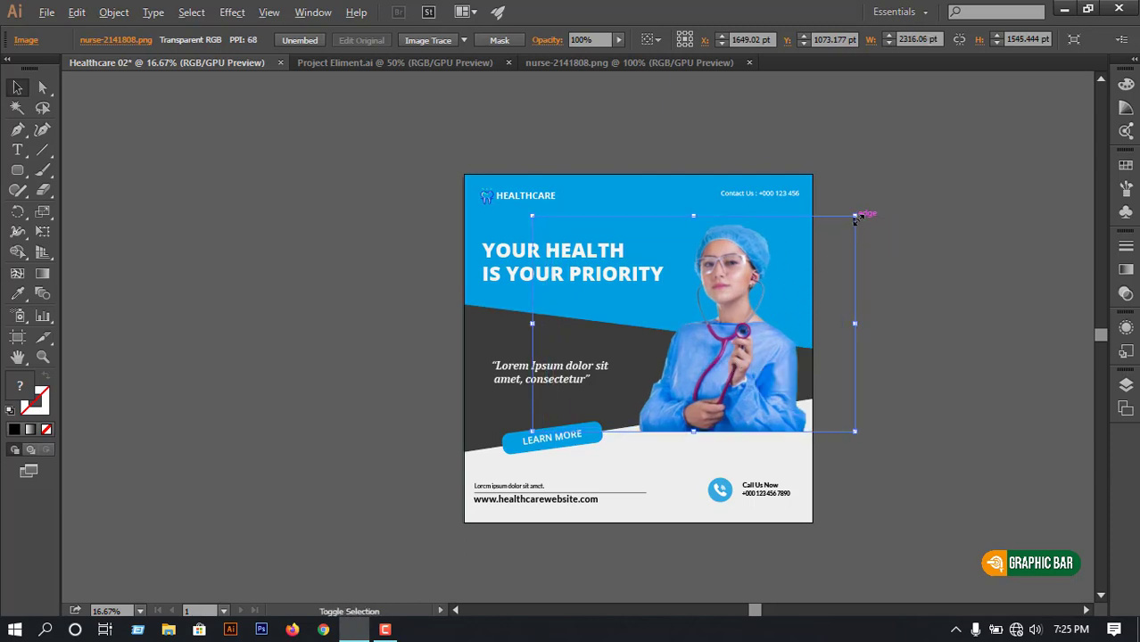
left_click_drag(855, 219, 858, 214)
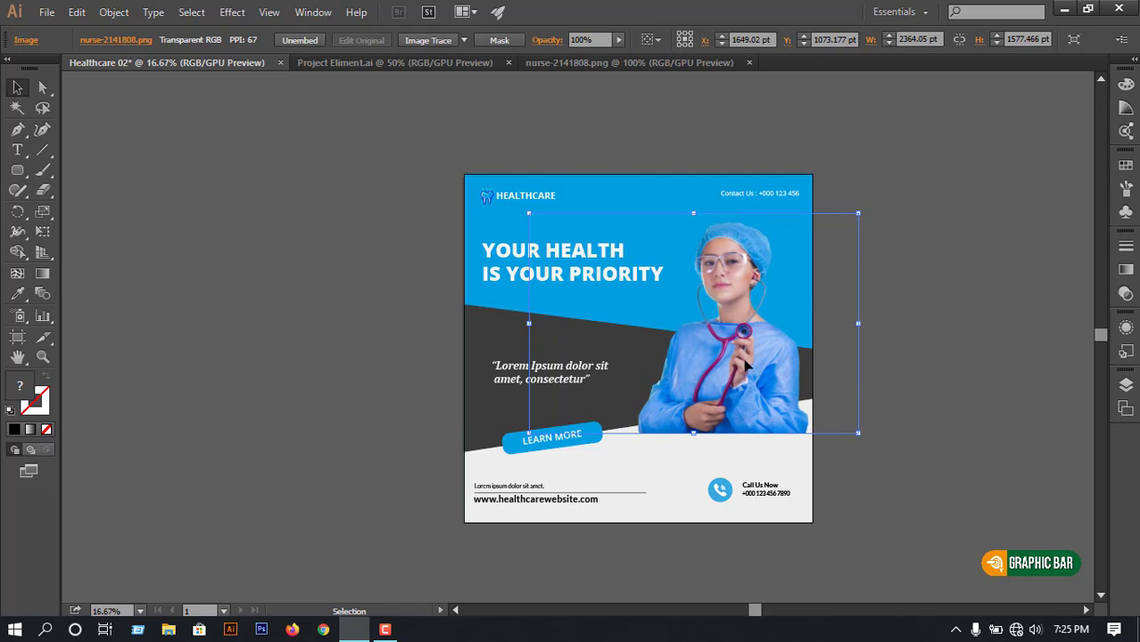
left_click_drag(746, 365, 724, 363)
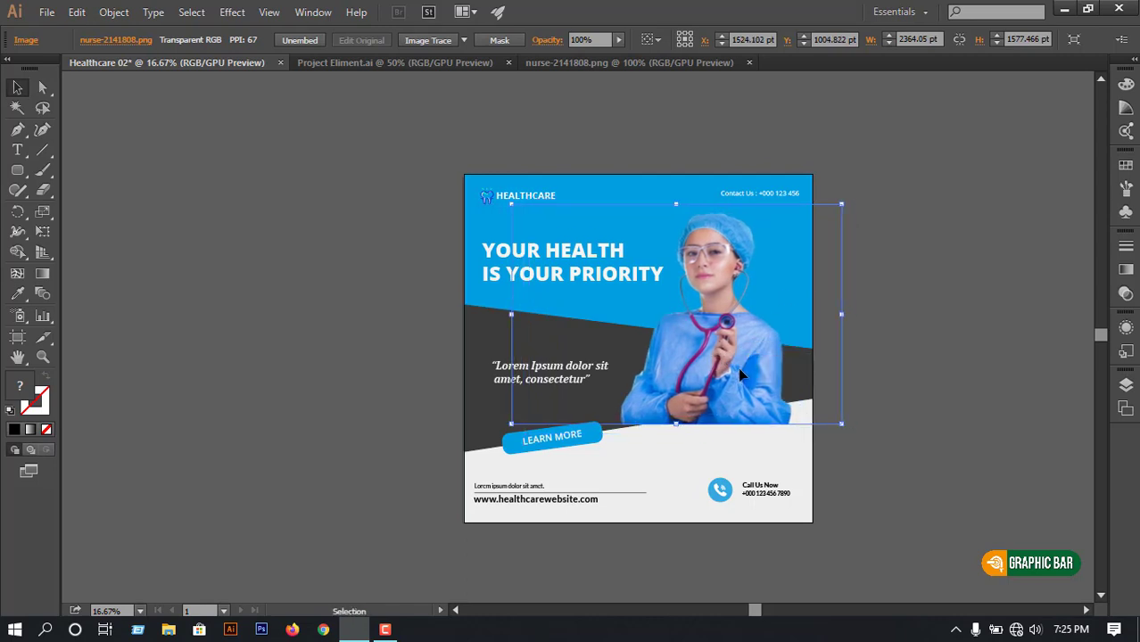
left_click_drag(842, 208, 845, 202)
left_click(899, 443)
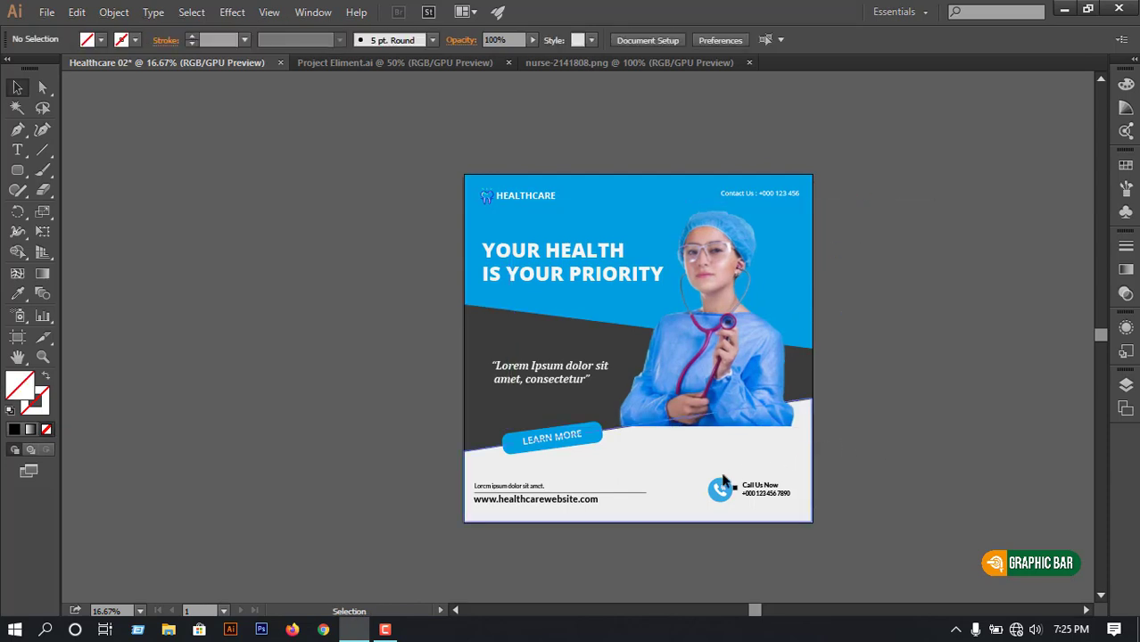
Group the LEARN MORE button, Lorem ipsum and website text, line, Call Us Now elements and light grey area together
left_click_drag(555, 443, 526, 501)
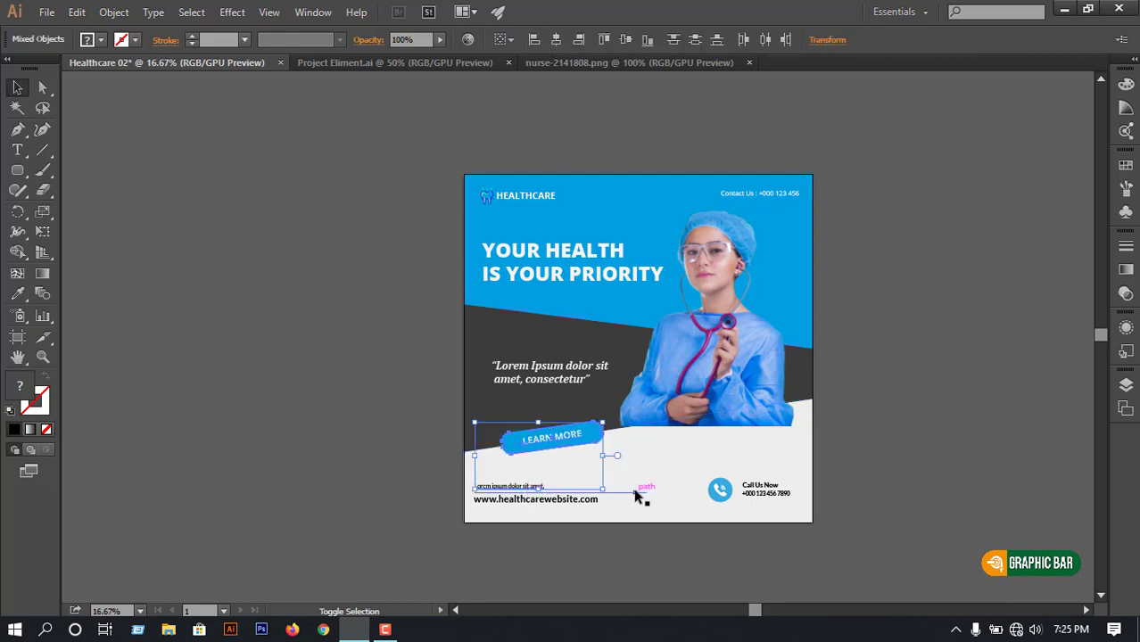
left_click(584, 502, "shift")
left_click(752, 489, "shift")
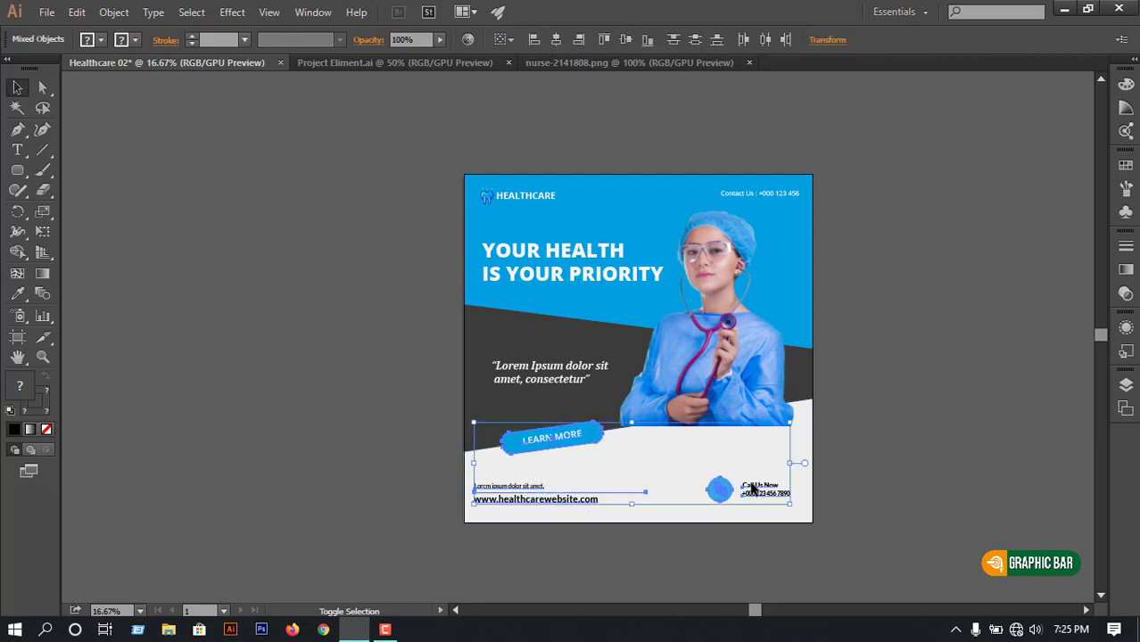
left_click(703, 465, "shift")
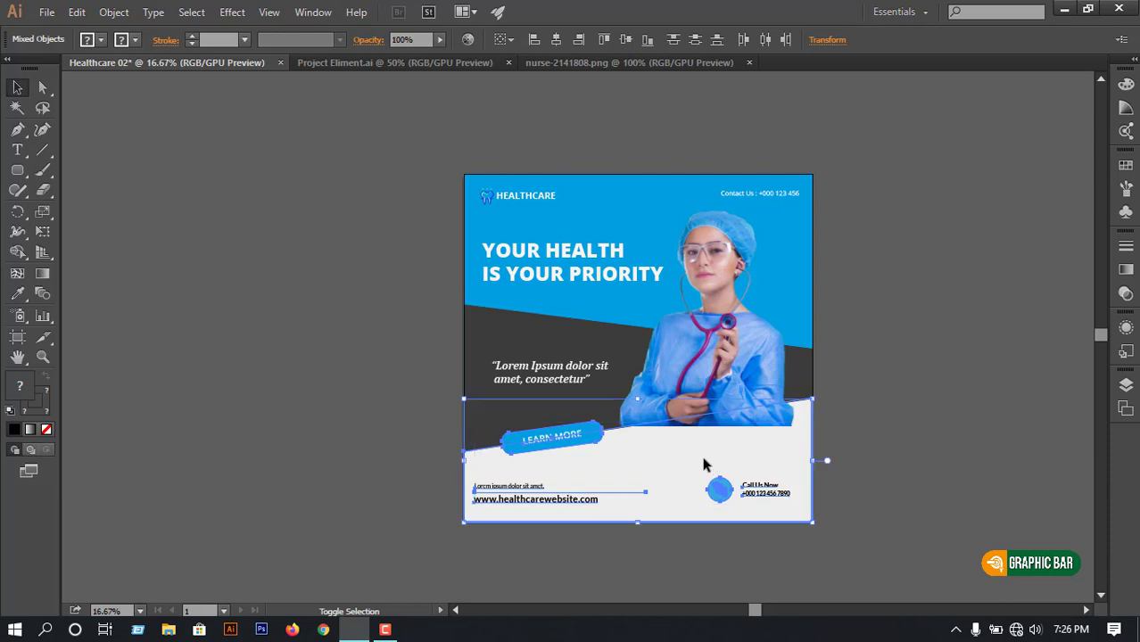
key("ctrl+g")
Bring the light grey area's group to the front so it covers the nurse image's lower edge
right_click(682, 444)
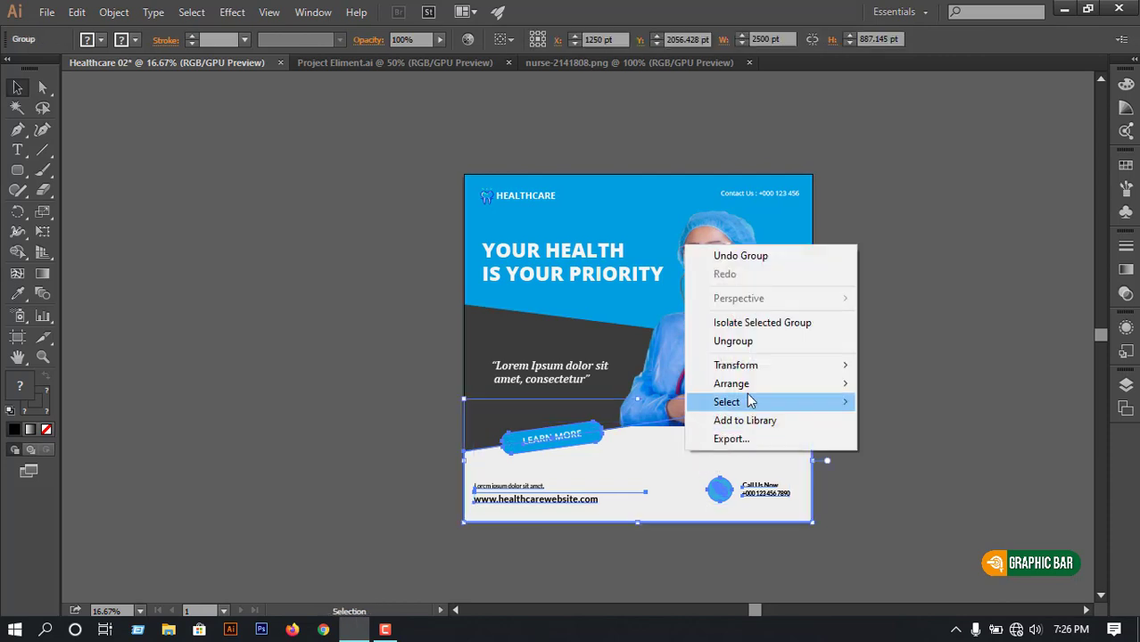
mouse_move(808, 389)
left_click(912, 383)
left_click(916, 343)
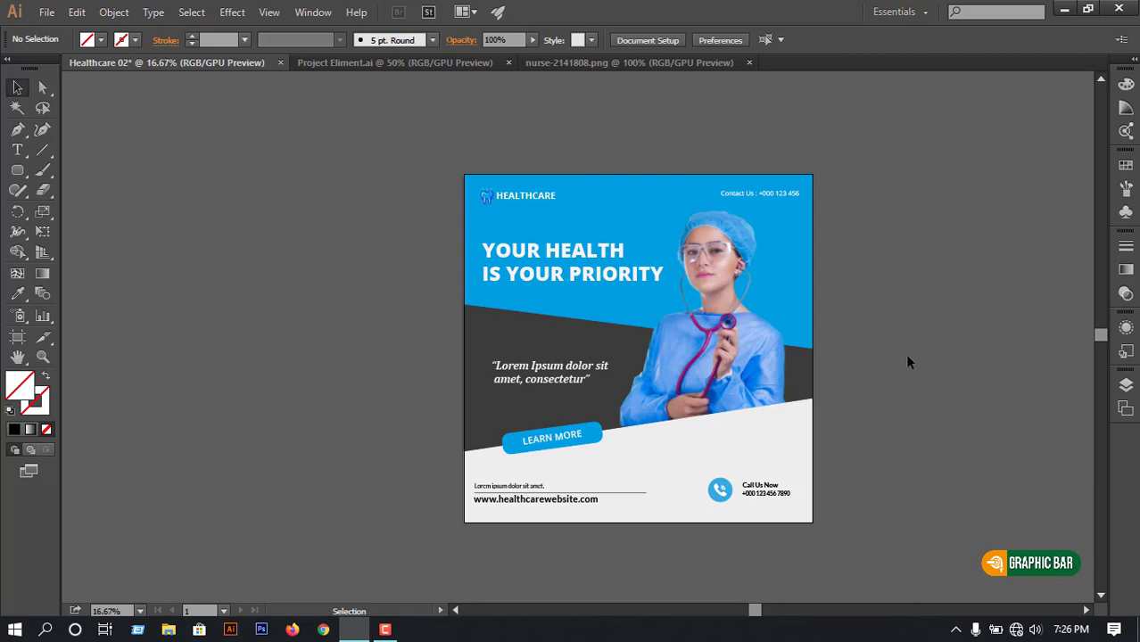
left_click(540, 280)
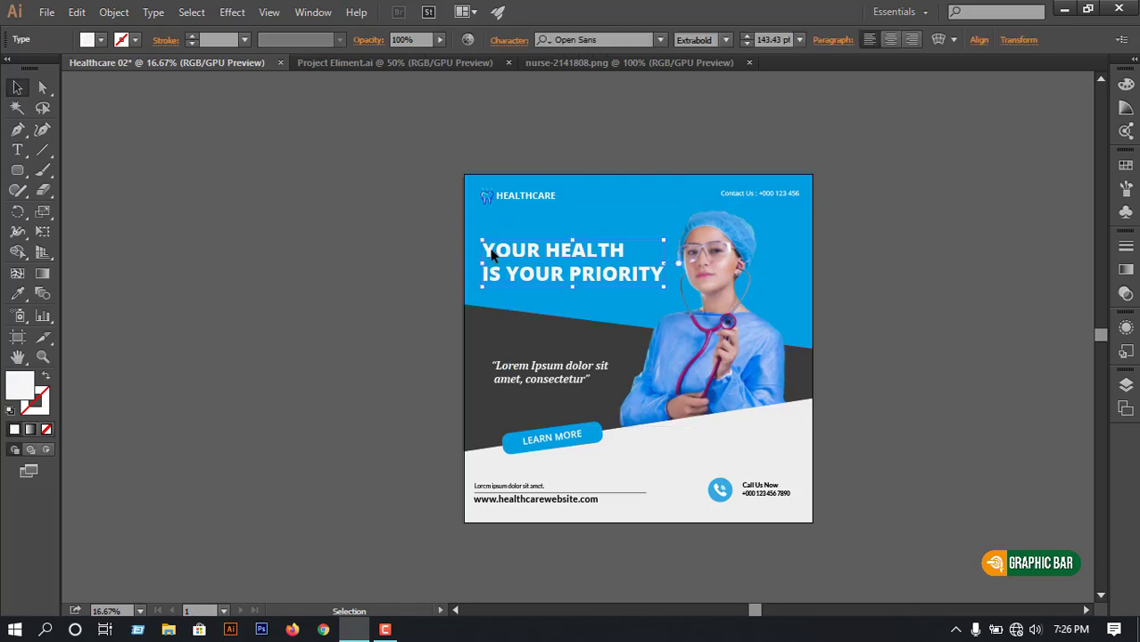
left_click(660, 40)
scroll(616, 236, "up", 10)
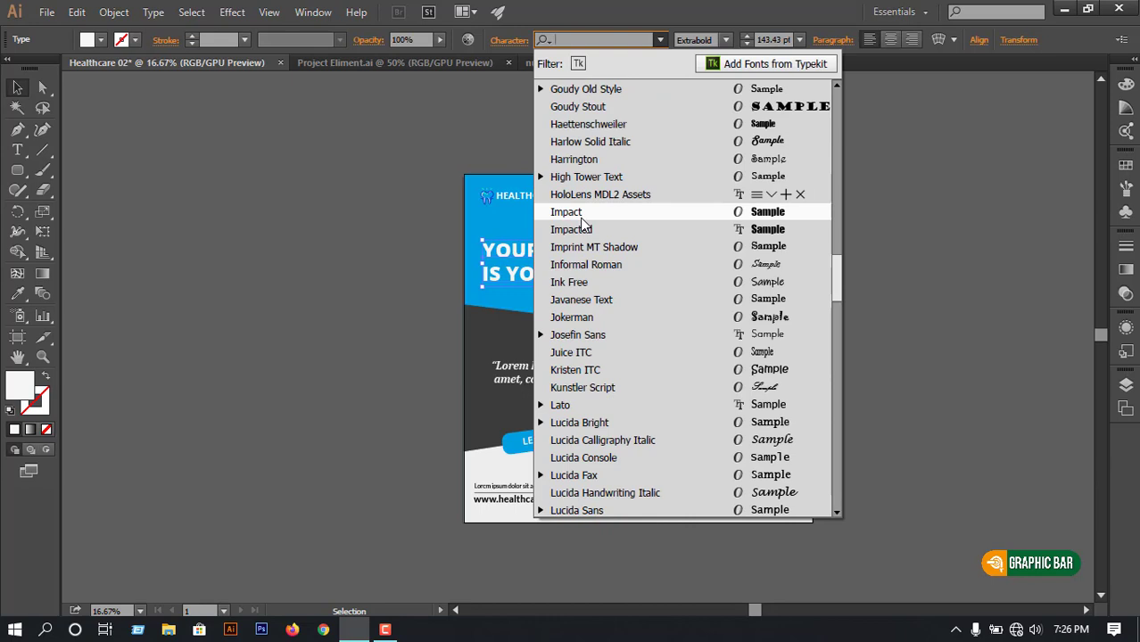
scroll(581, 221, "up", 3)
left_click(422, 62)
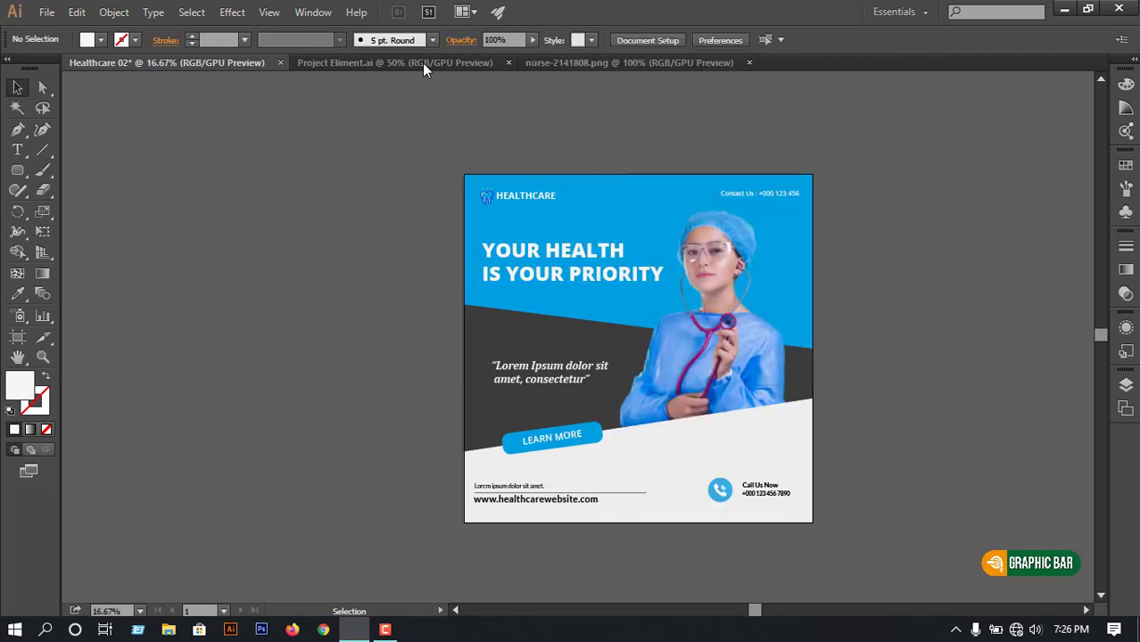
left_click(475, 354)
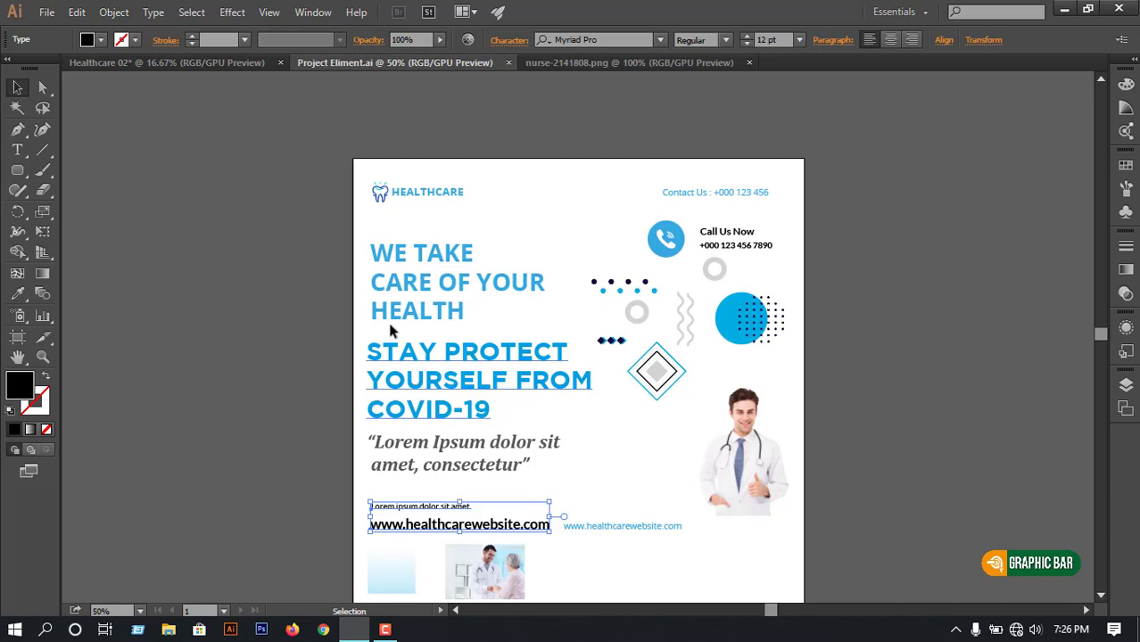
left_click(263, 64)
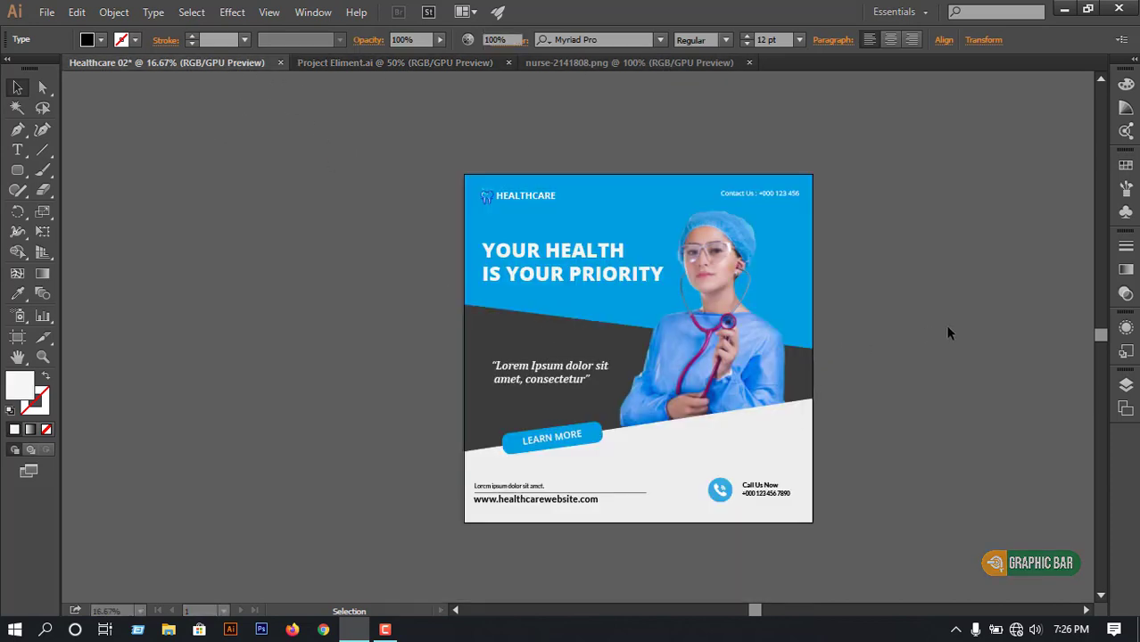
Enlarge the YOUR HEALTH IS YOUR PRIORITY headline around its centre to a font size of about 159 pt
left_click(945, 330)
key("ctrl+plus")
left_click_drag(682, 344, 788, 362)
key("ctrl+minus")
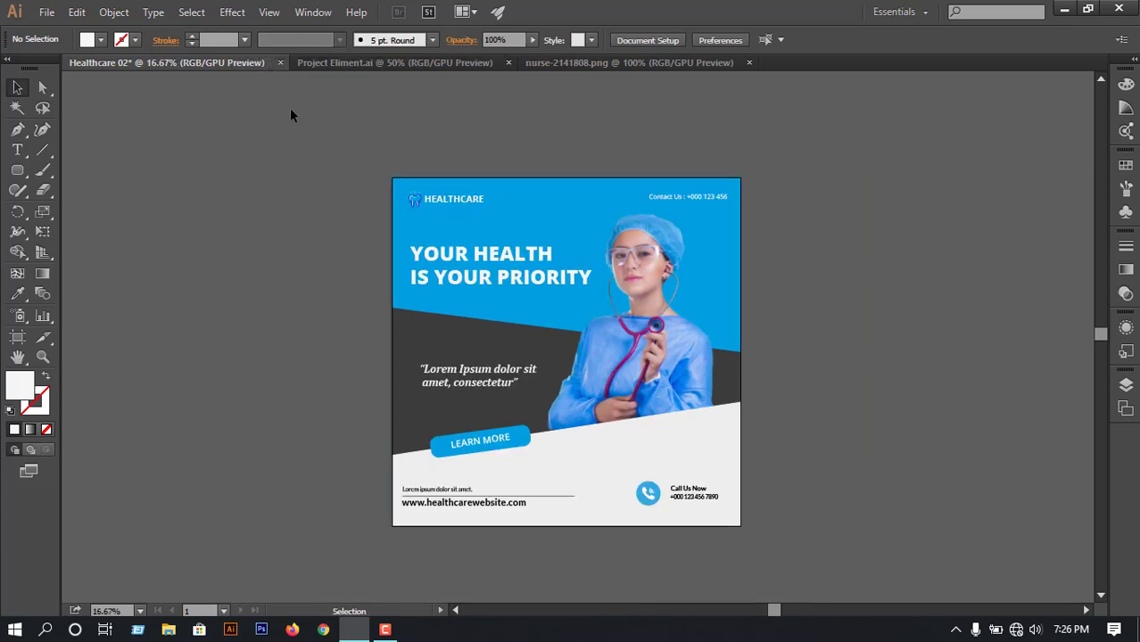
key("ctrl+f")
left_click(339, 245)
left_click(535, 253)
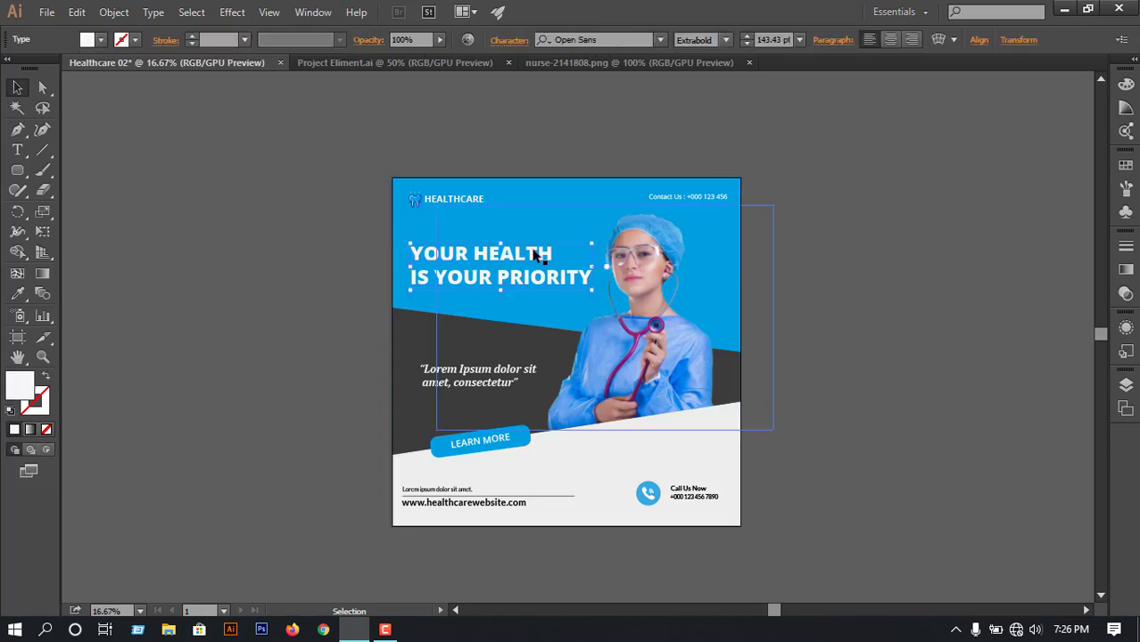
left_click_drag(593, 244, 612, 237)
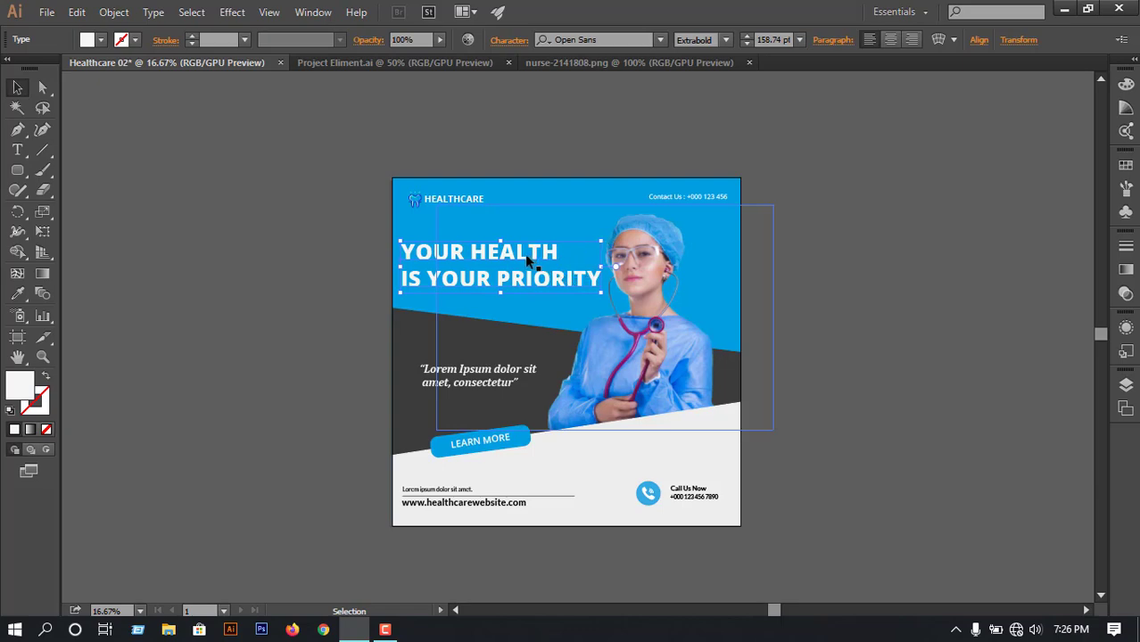
left_click(648, 145)
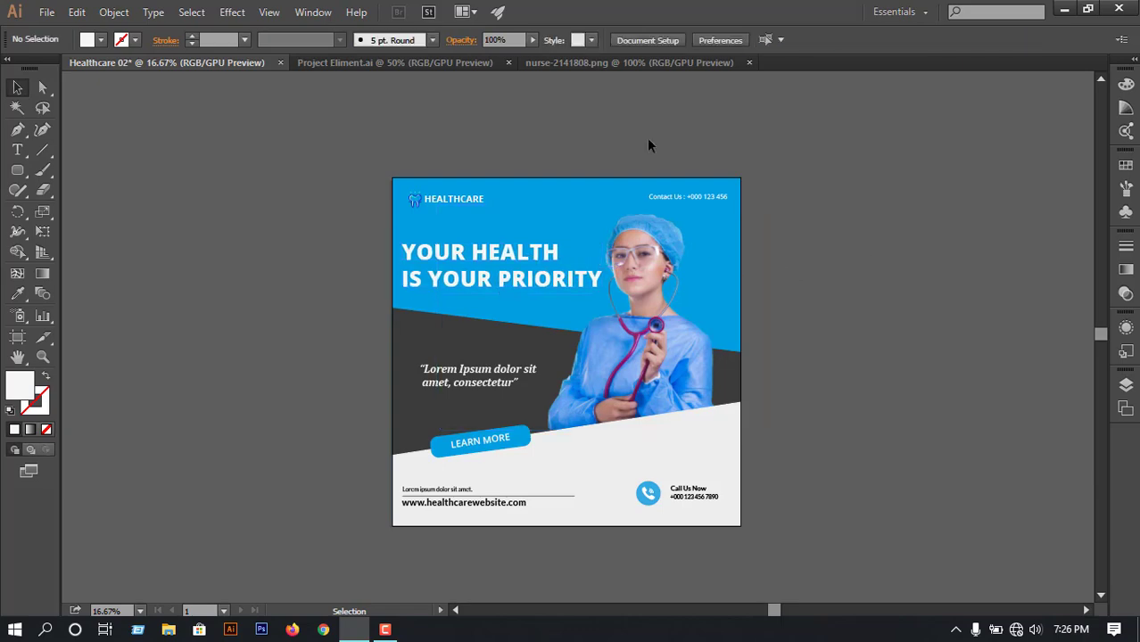